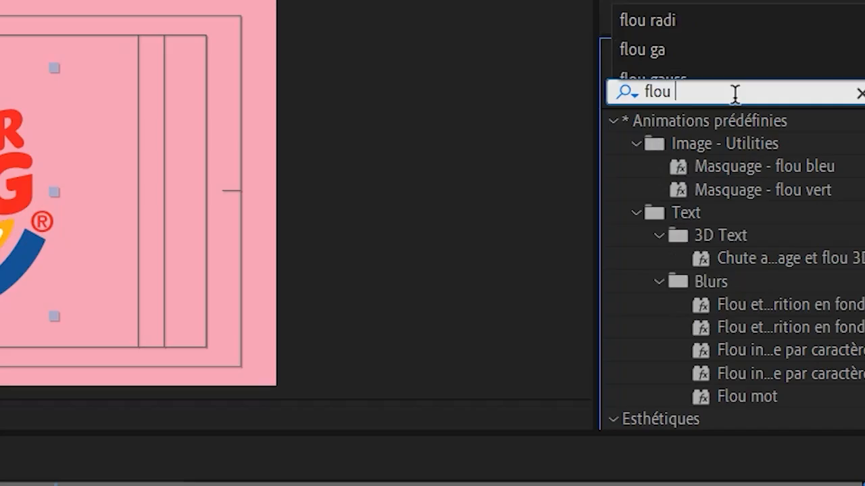
Step: Apply Flou radial to the burger-king.png layer and keyframe its Valeur at 344 at 0:00:00:00 and 0 at 0:00:01:00
text(radial)
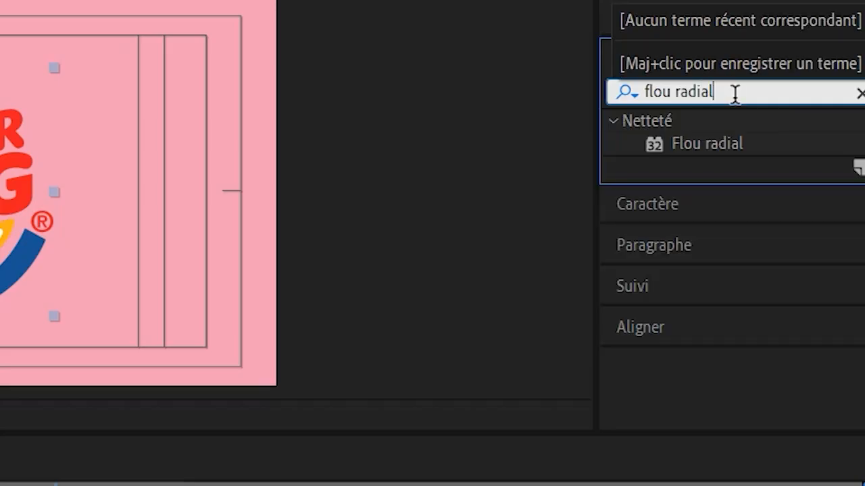
double_click(714, 145)
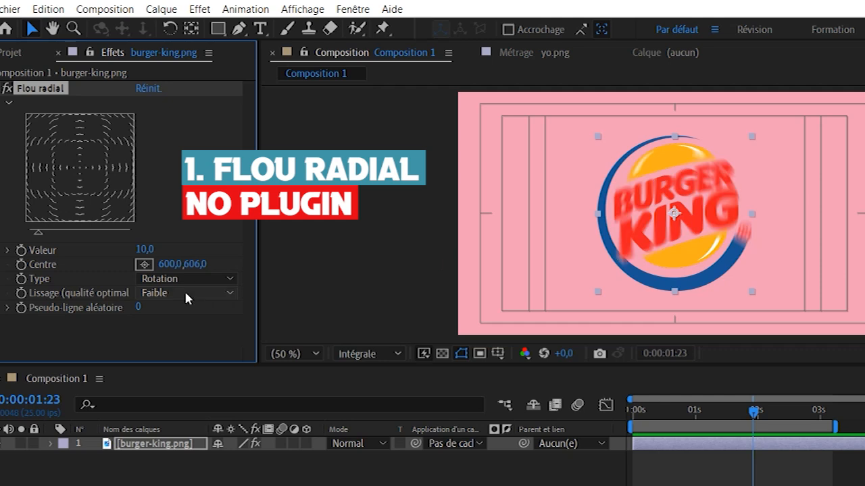
drag(754, 416, 698, 423)
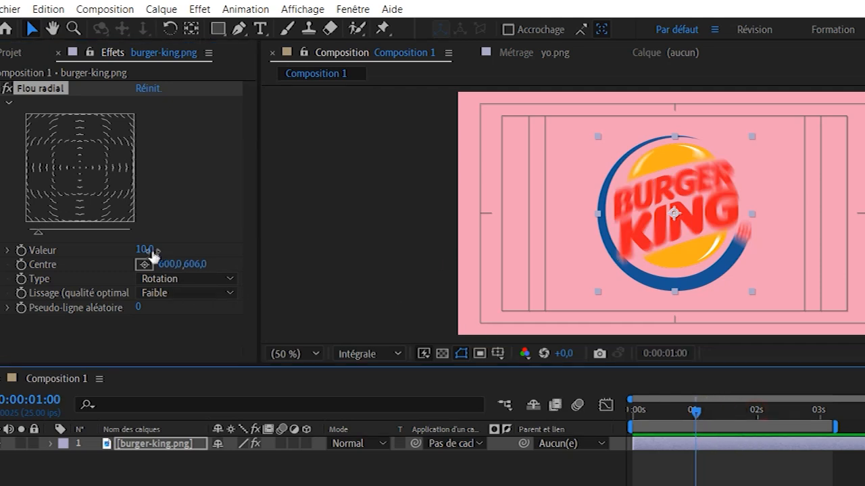
click(85, 250)
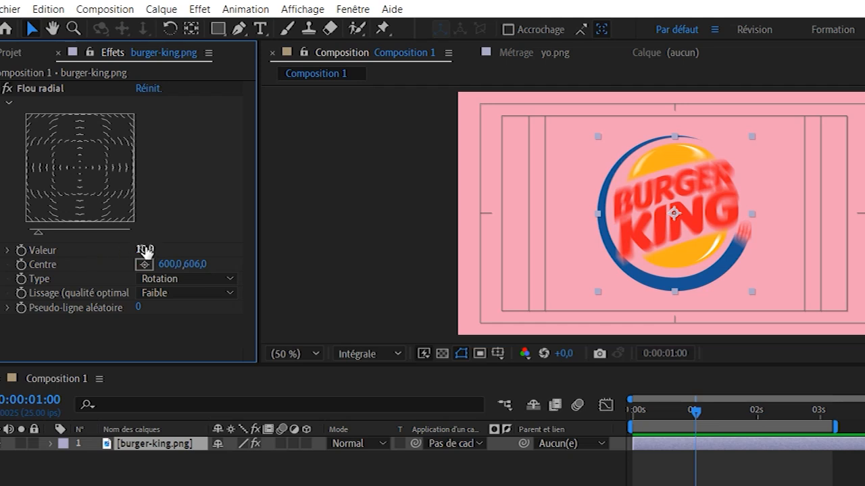
drag(142, 250, 108, 250)
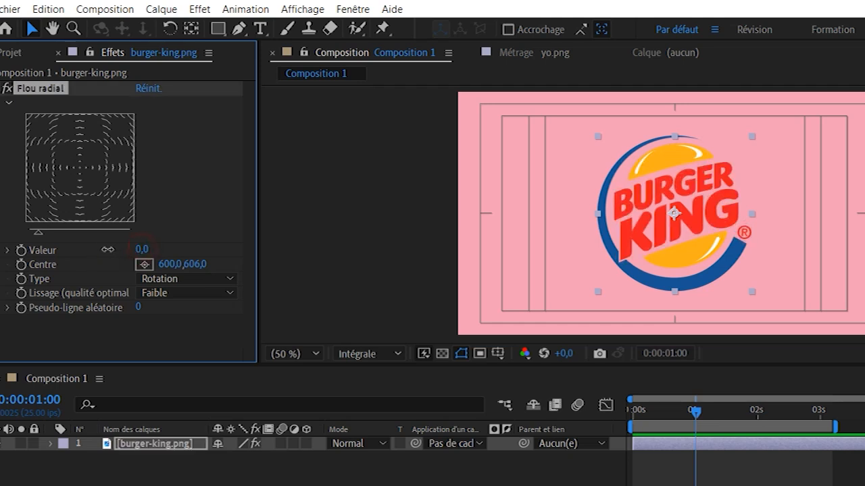
click(21, 251)
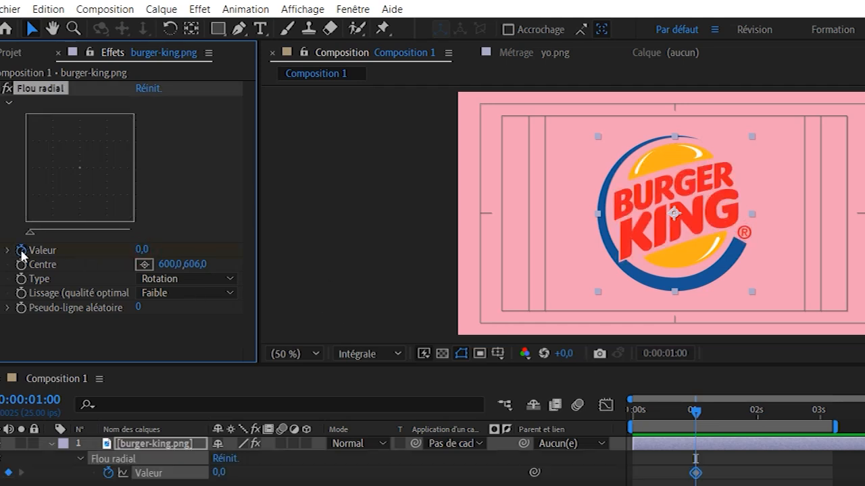
drag(700, 415, 584, 408)
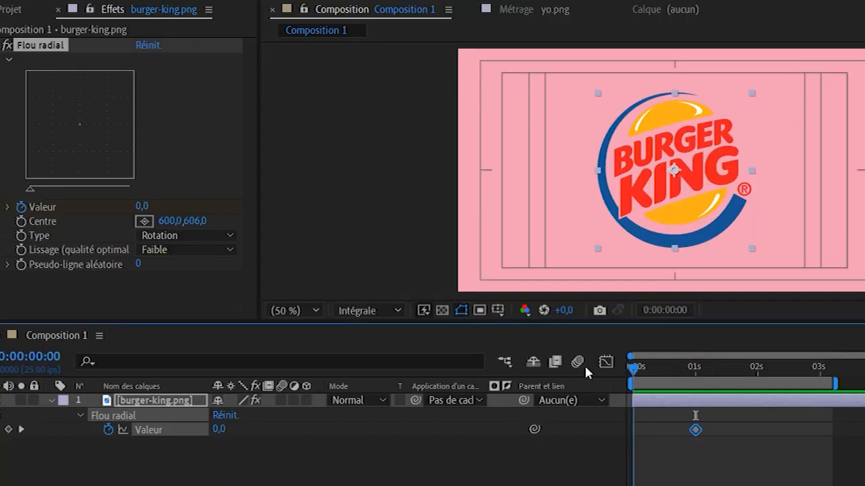
drag(142, 207, 415, 187)
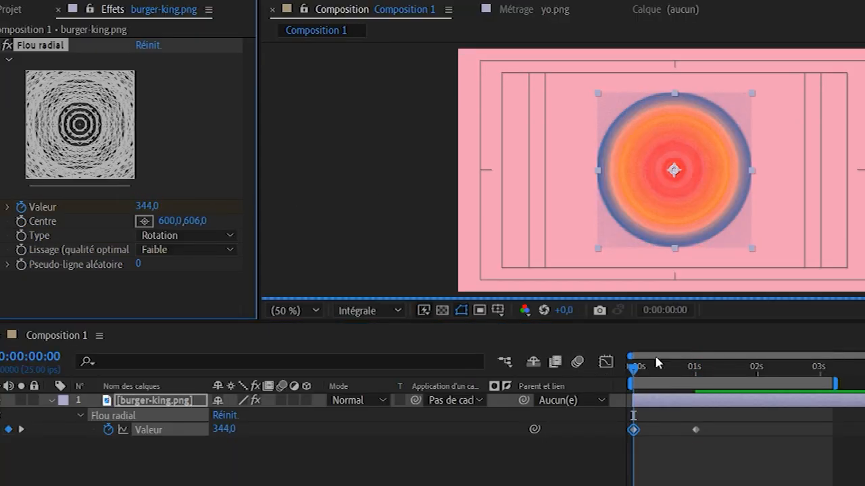
Step: Keyframe the logo layer's Echelle at 30% at 0:00:01:00 and 1545% at 0:00:00:00
drag(632, 365, 696, 382)
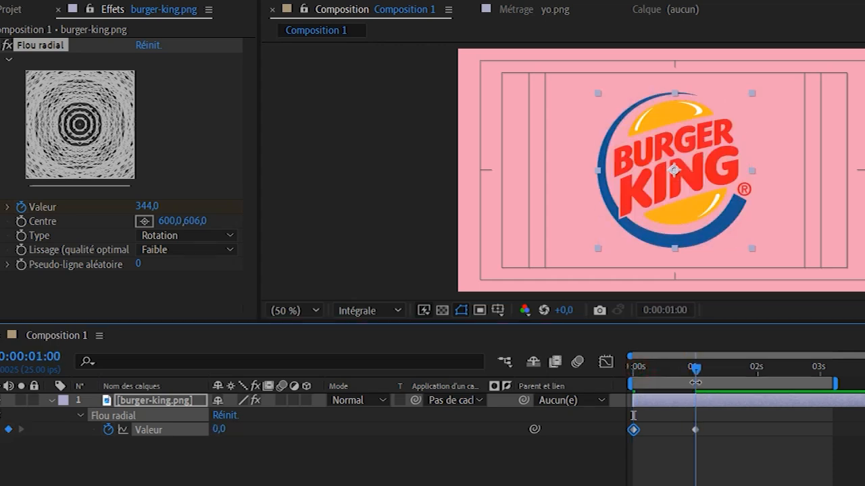
key(shift+s)
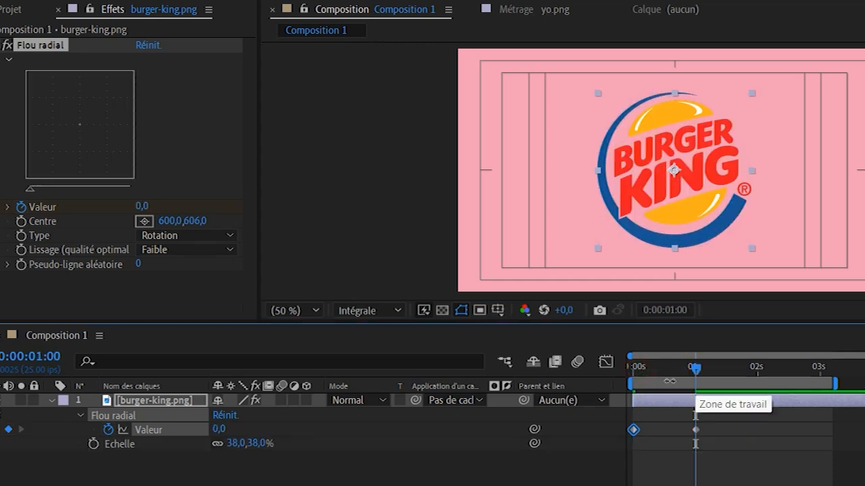
click(94, 445)
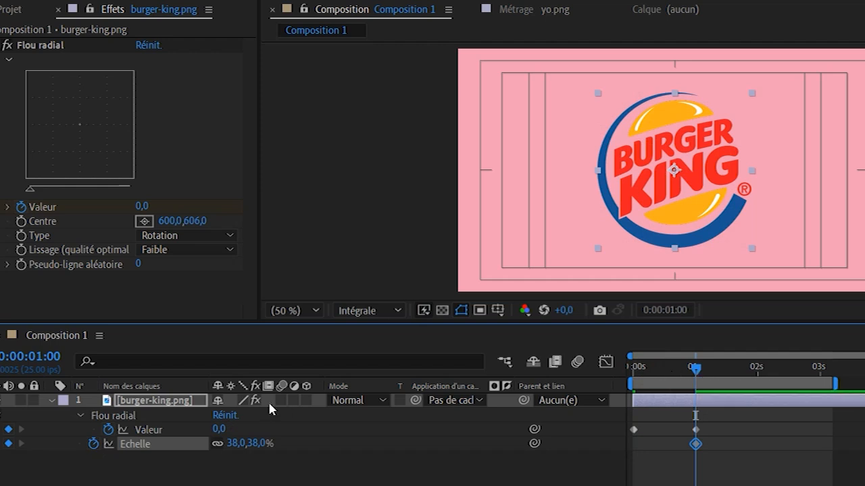
mouse_move(237, 446)
mouse_down()
mouse_move(224, 443)
mouse_move(233, 443)
mouse_up()
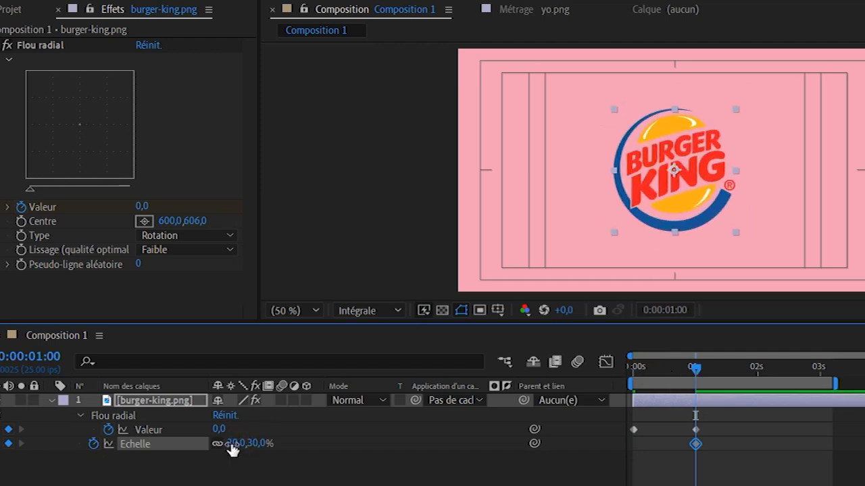
drag(647, 383, 634, 382)
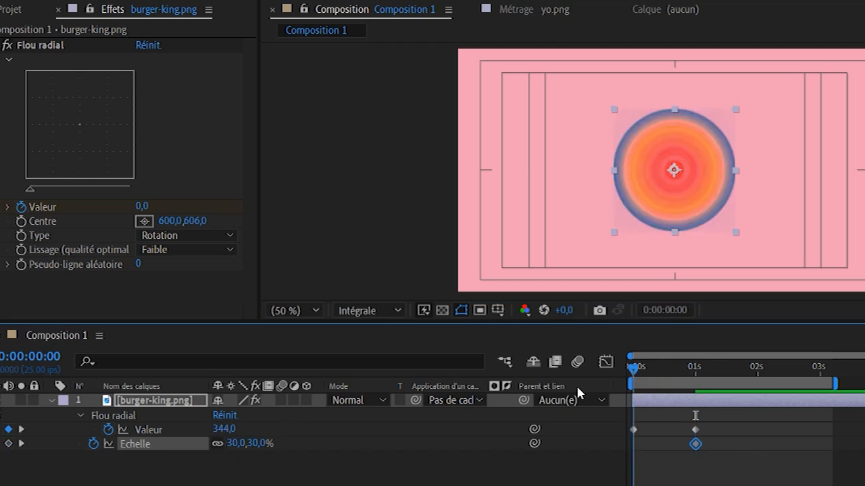
drag(295, 435, 341, 432)
drag(251, 444, 358, 453)
drag(250, 443, 405, 443)
drag(747, 432, 834, 417)
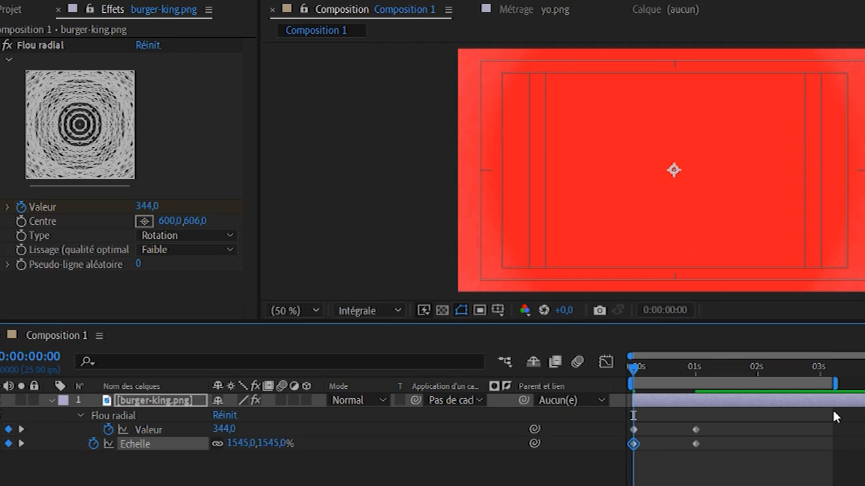
Step: Add a bounce to the logo's Echelle with keyframes of 49% at 0:00:01:03 and 30% at 0:00:01:07
drag(633, 368, 708, 391)
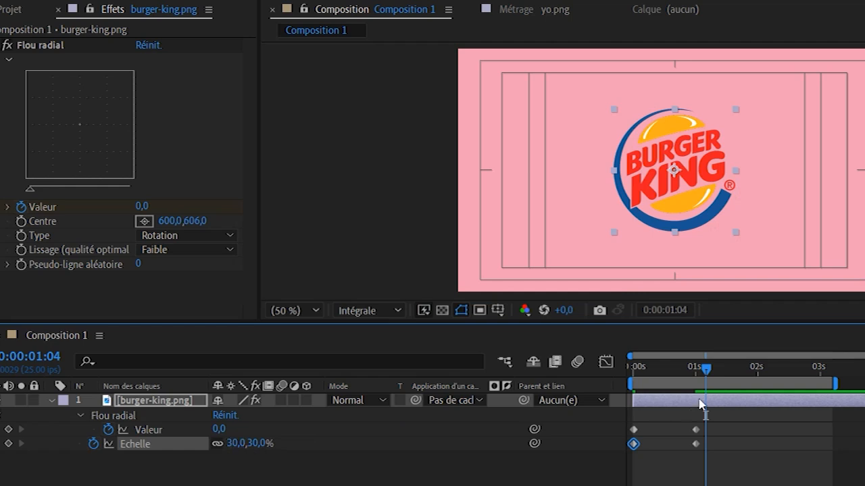
drag(711, 375, 715, 375)
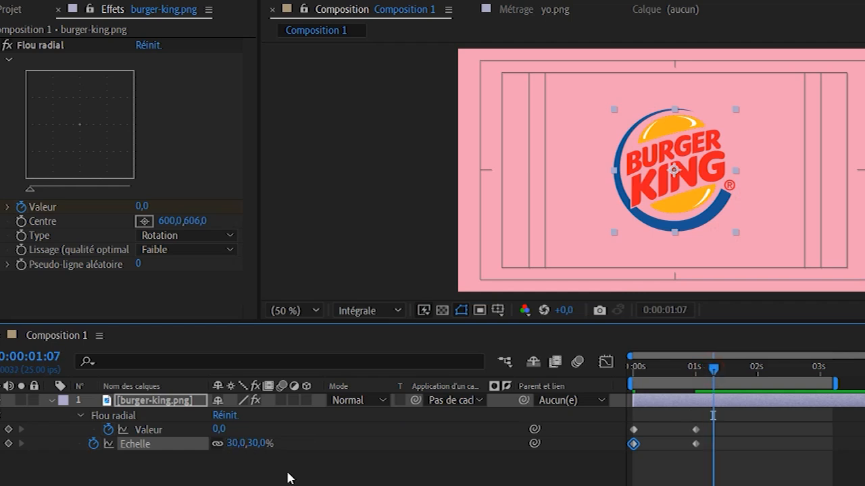
click(9, 443)
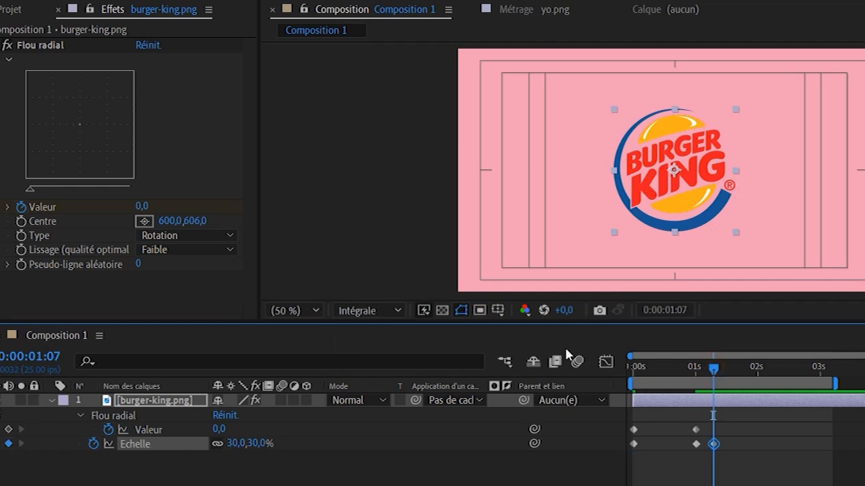
drag(715, 370, 712, 371)
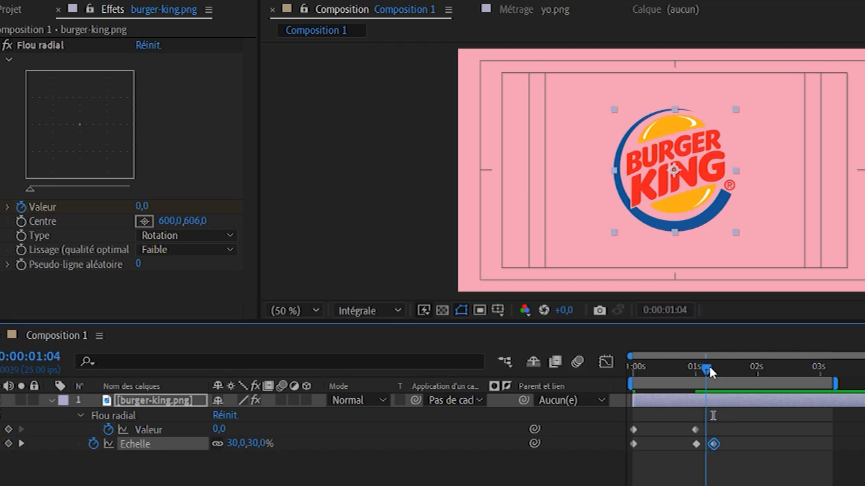
key(Page_Up)
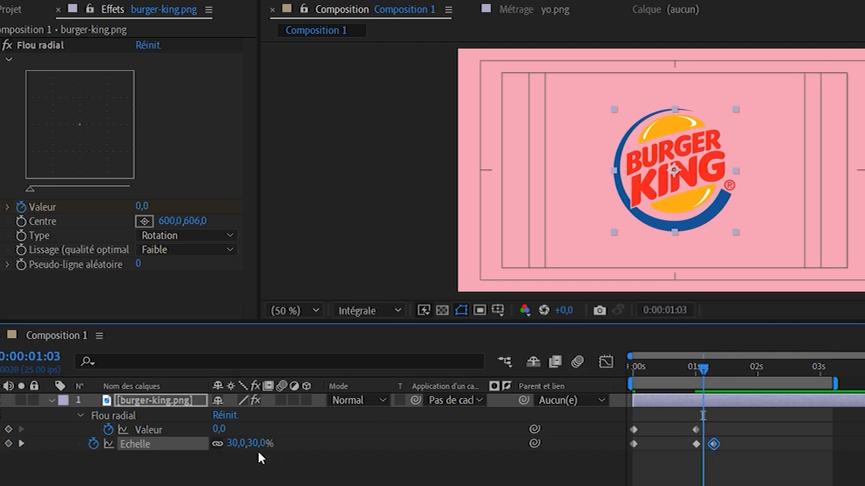
drag(235, 444, 249, 444)
drag(688, 437, 723, 454)
click(721, 454)
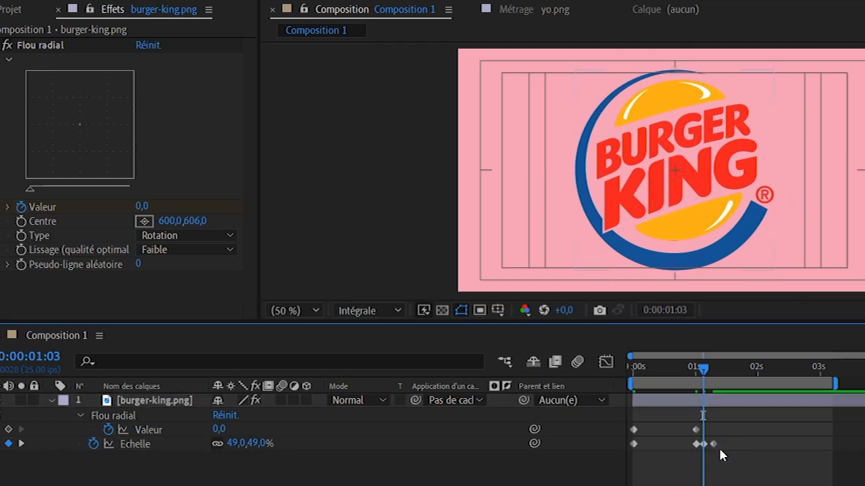
Step: Shift the last two Echelle keyframes slightly later and apply easy ease to all blur and scale keyframes
click(713, 444)
drag(731, 459, 715, 446)
click(735, 470)
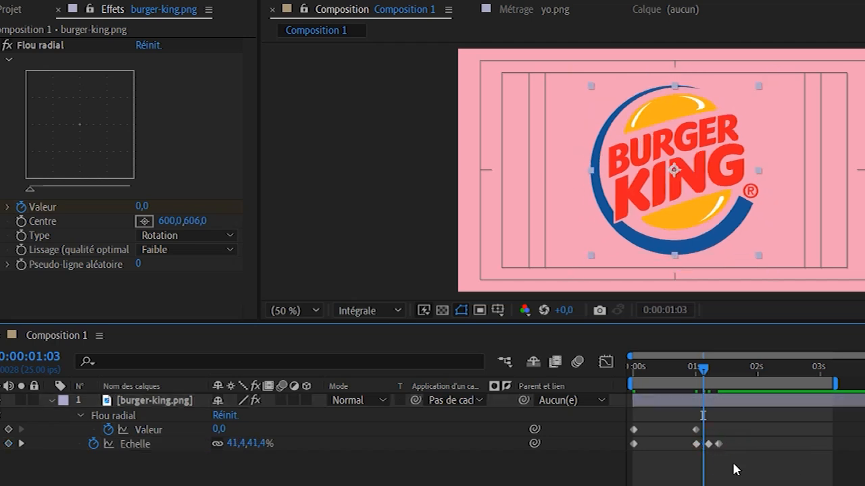
click(719, 444)
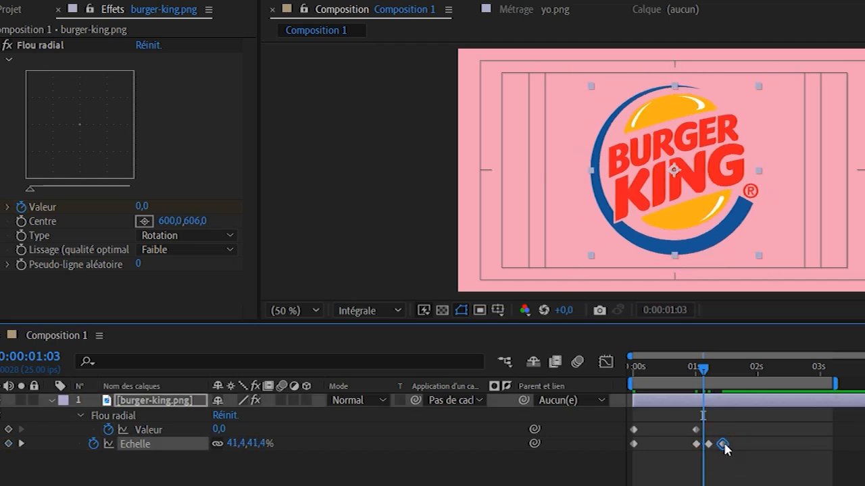
drag(744, 460, 612, 409)
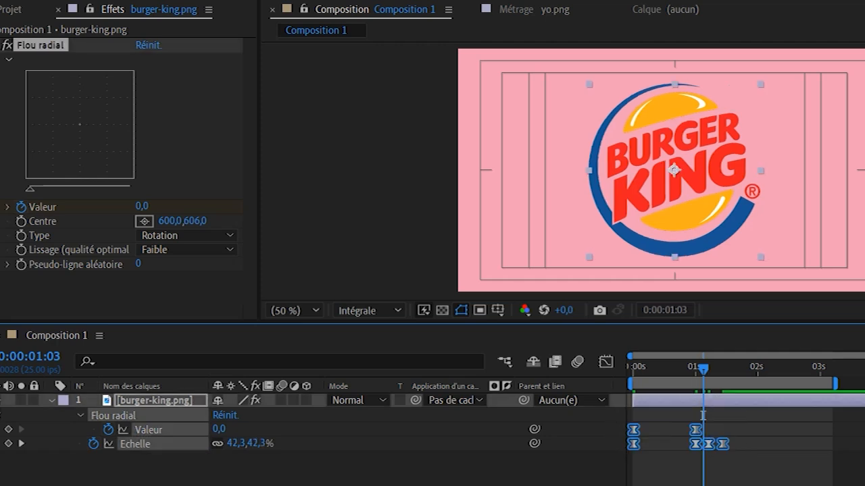
Step: Shorten the work area to end just before 3 seconds and preview the animation from 0:00:00:00
drag(838, 384, 810, 384)
drag(702, 368, 633, 369)
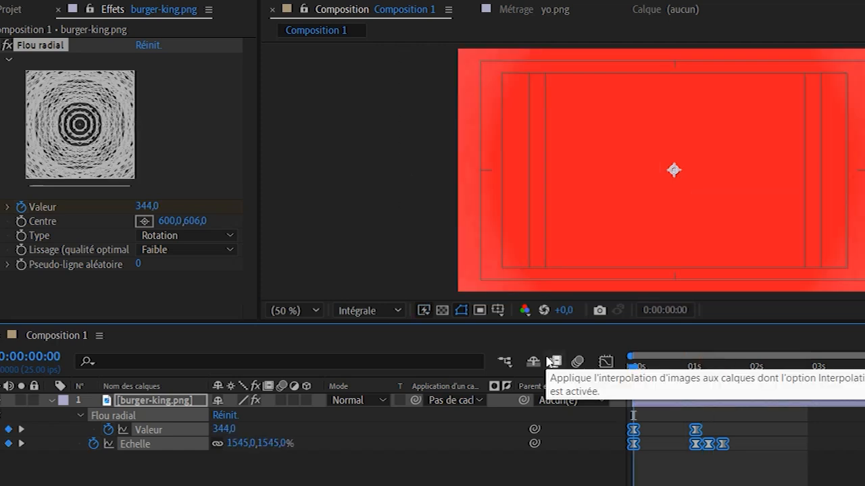
key(space)
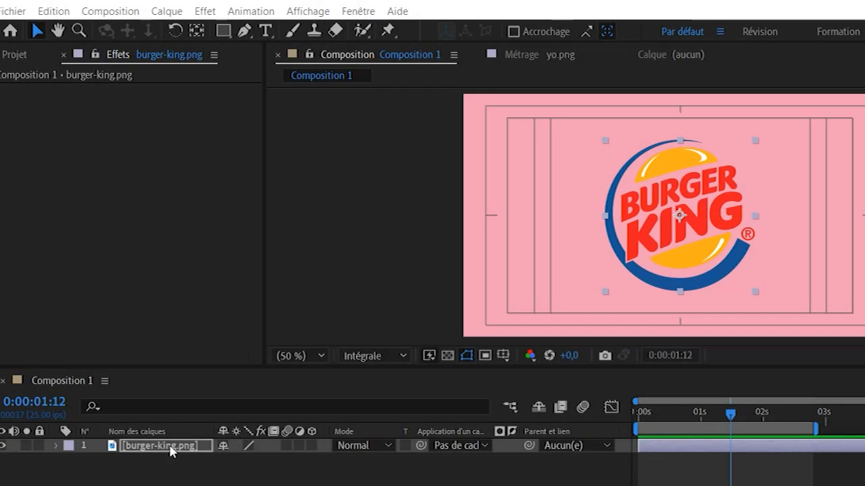
Step: Auto-trace the current frame of burger-king.png on the Alpha channel, applying the masks to a new layer
click(169, 448)
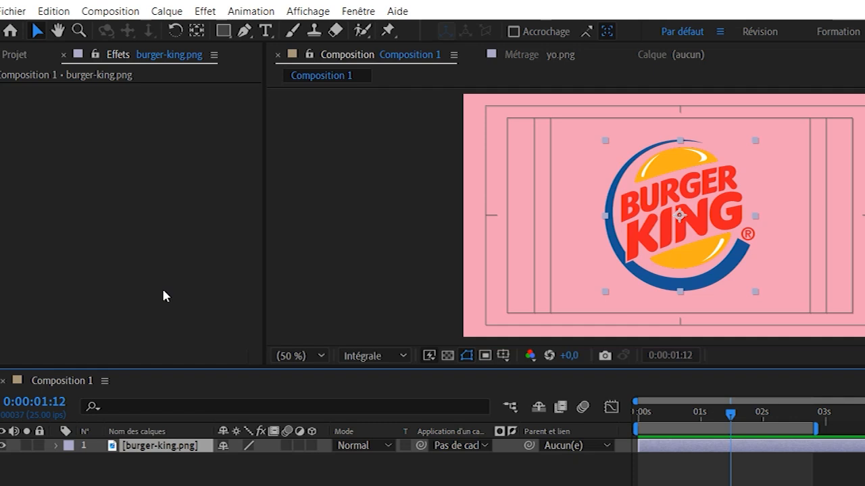
click(173, 12)
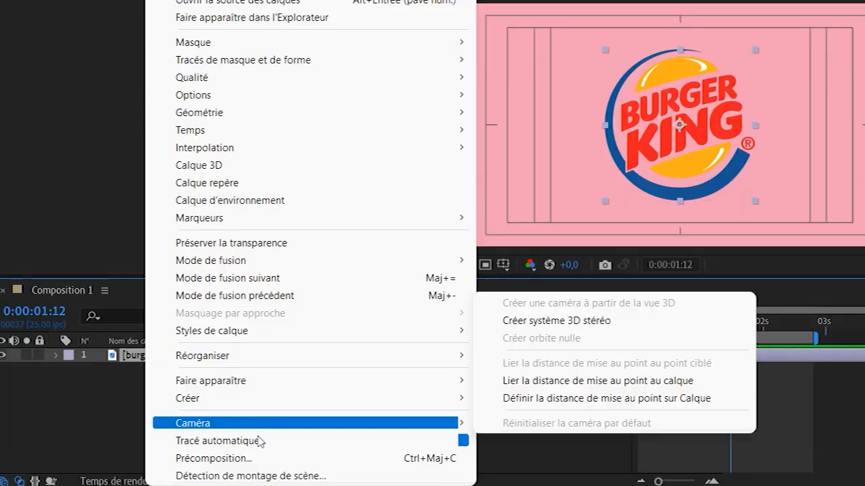
click(259, 441)
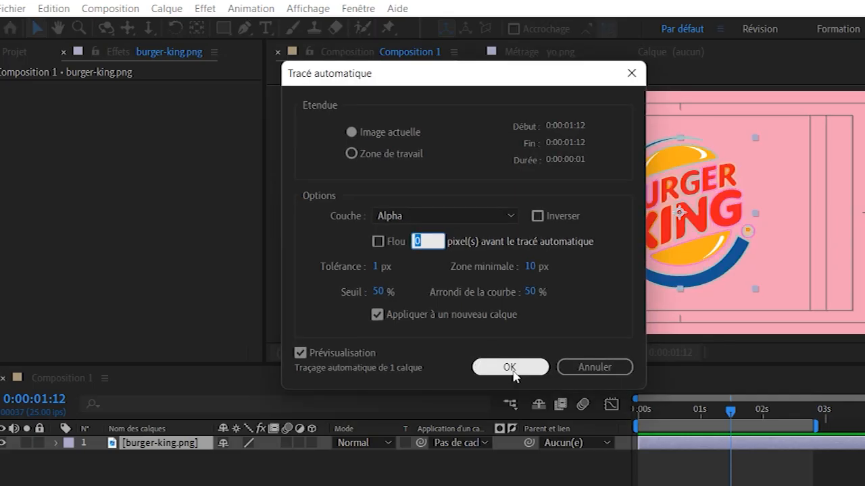
click(511, 368)
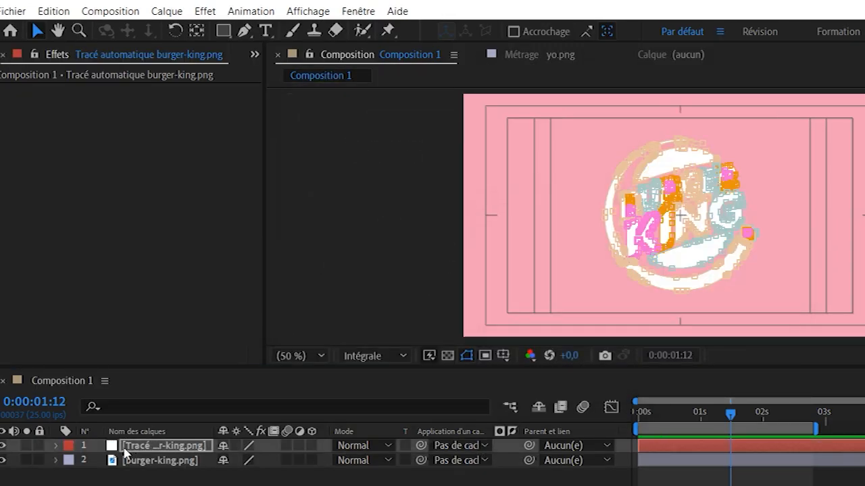
Step: Remove the Tracé du masque keyframes from all masks of the auto-traced layer and collapse its mask list
click(56, 446)
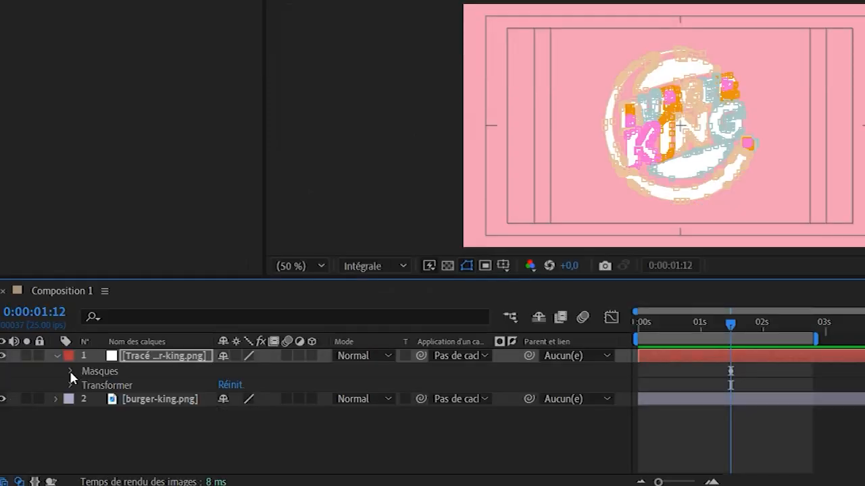
click(70, 372)
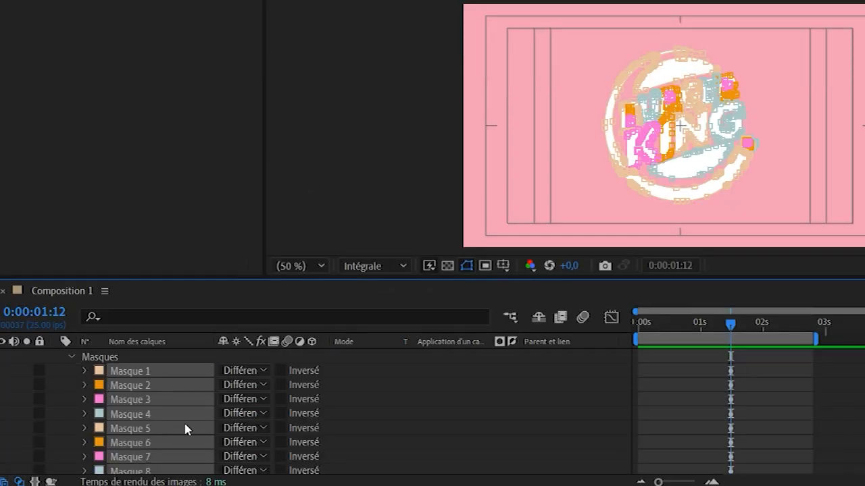
click(85, 372)
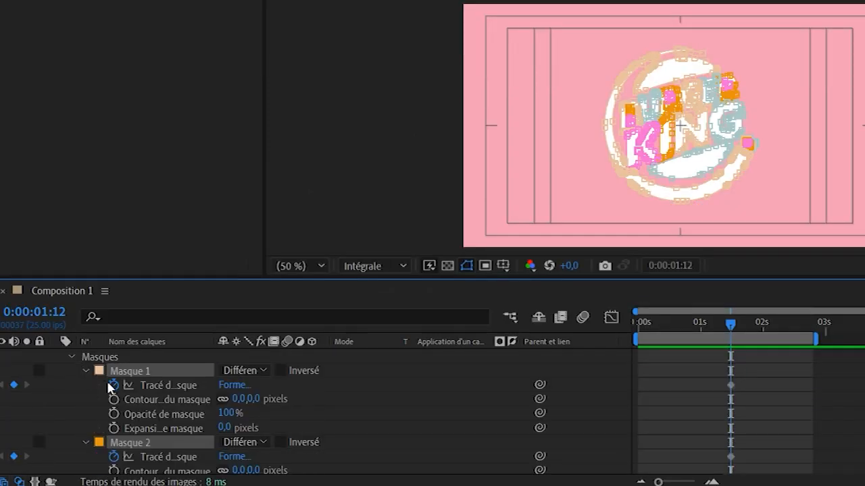
click(114, 387)
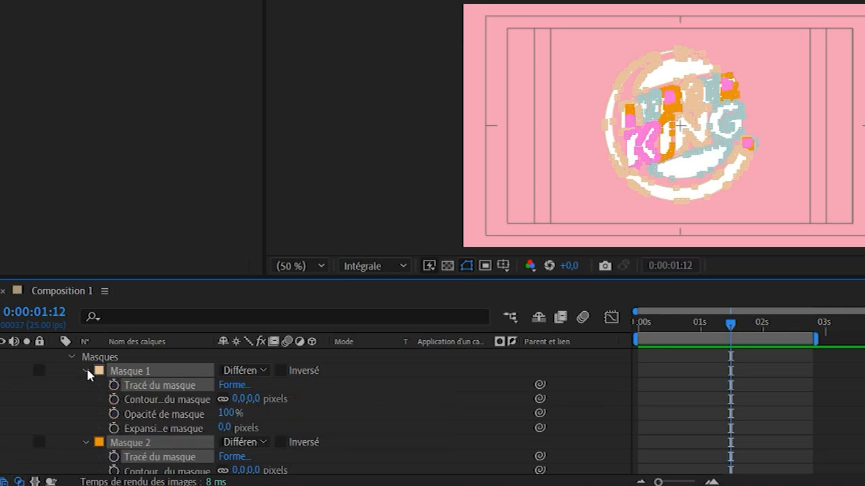
click(82, 371)
click(71, 358)
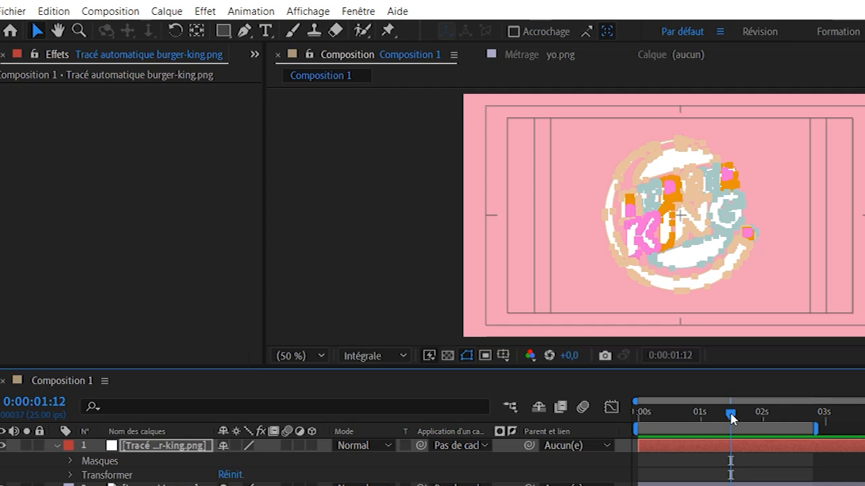
Step: Add eased Echelle keyframes at 0:00:01:00 to both the auto-traced layer and burger-king.png, keeping the scale at 37%
drag(731, 416, 700, 415)
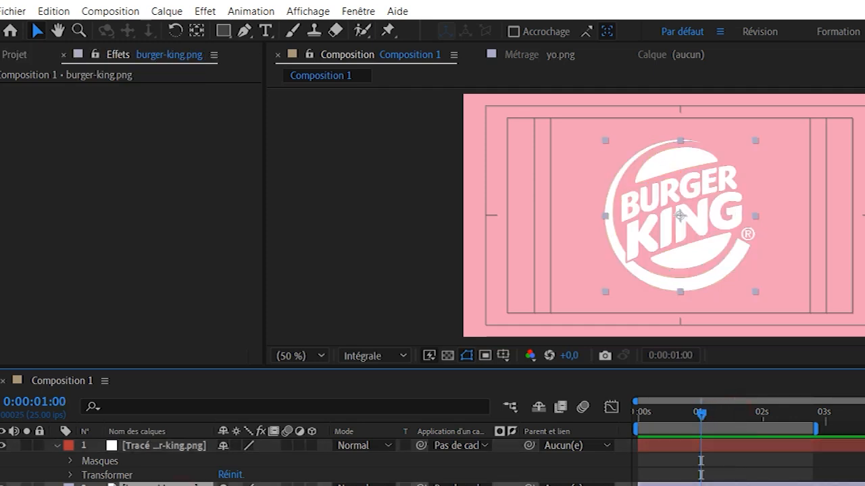
shift+click(149, 447)
key(s)
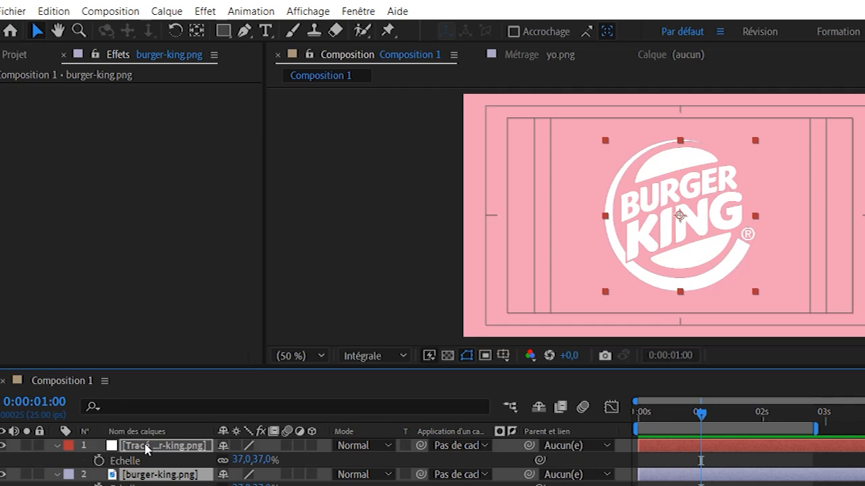
key(alt+shift+s)
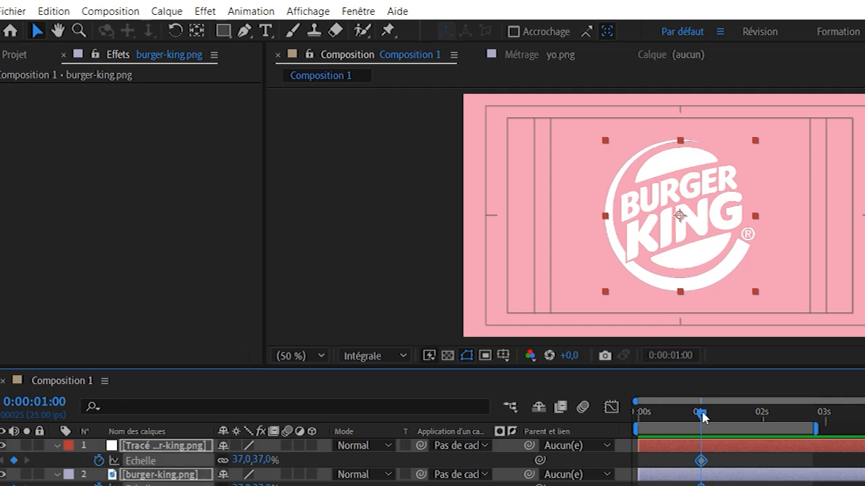
key(F9)
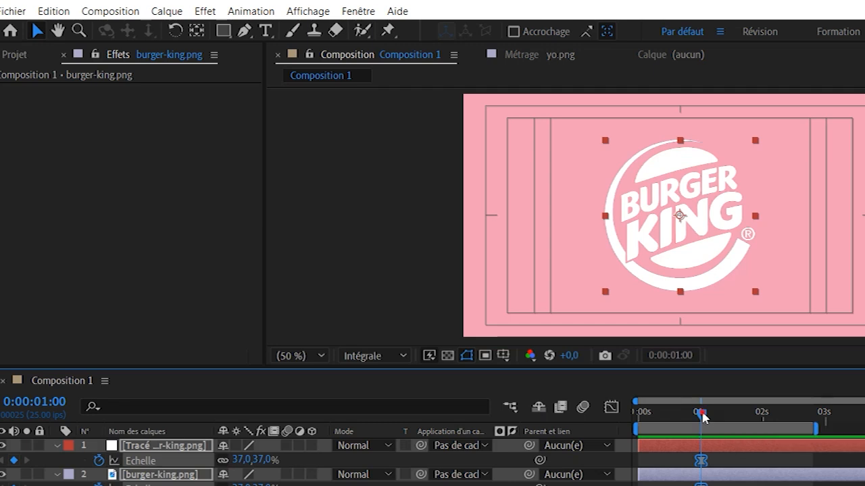
Step: Set Echelle to 0% at 0:00:00:00 on both selected layers and preview the scale-in
drag(700, 415, 604, 419)
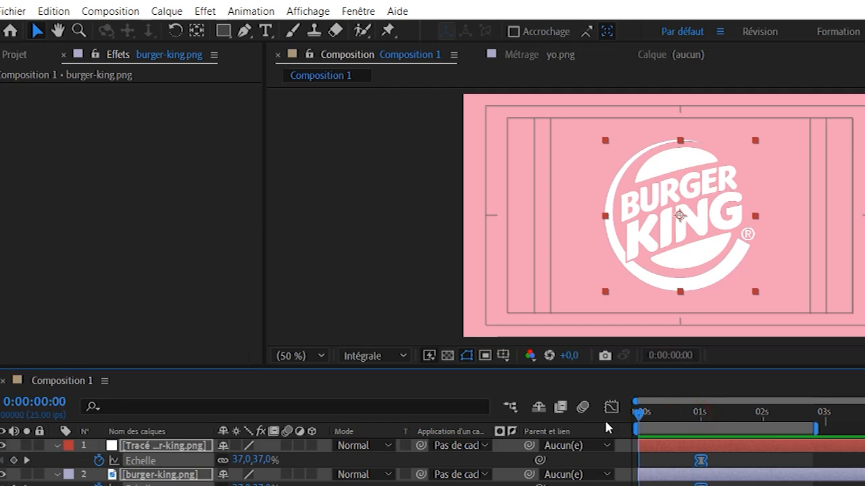
click(241, 460)
text(0)
key(Return)
key(space)
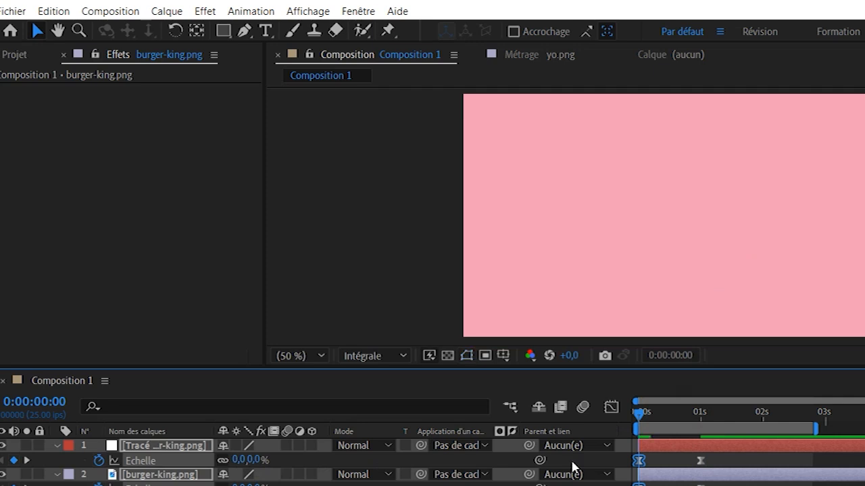
key(space)
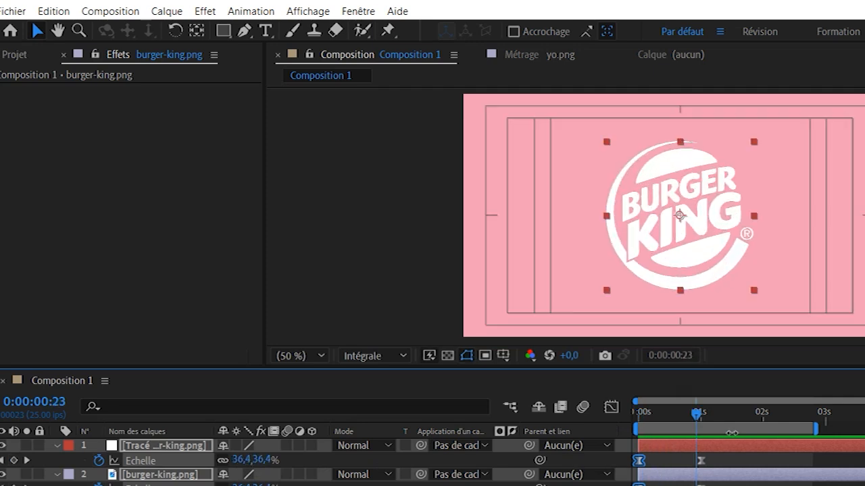
Step: Find the CC Page Turn effect and apply it to the auto-traced layer with the current time at 0:00:01:00
drag(698, 412, 700, 413)
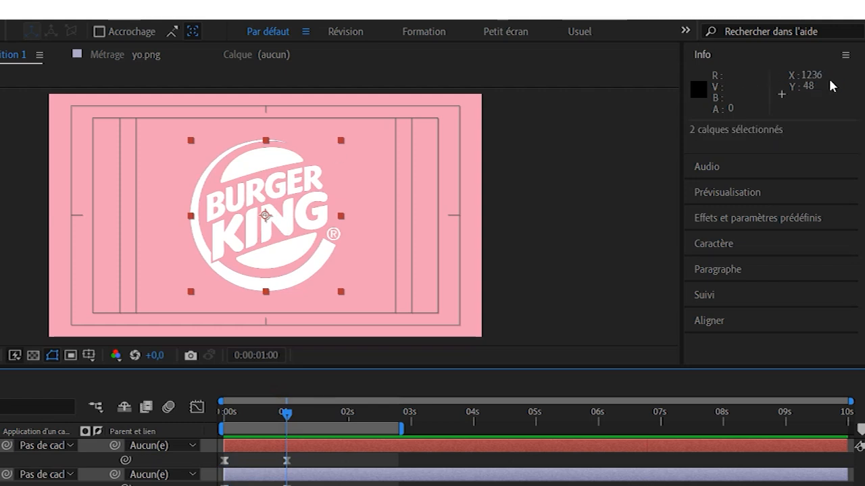
click(779, 220)
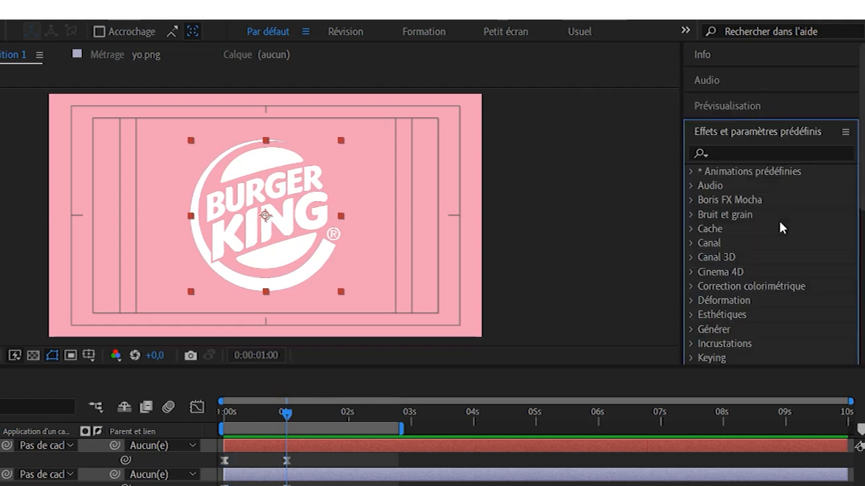
click(739, 154)
text(turn)
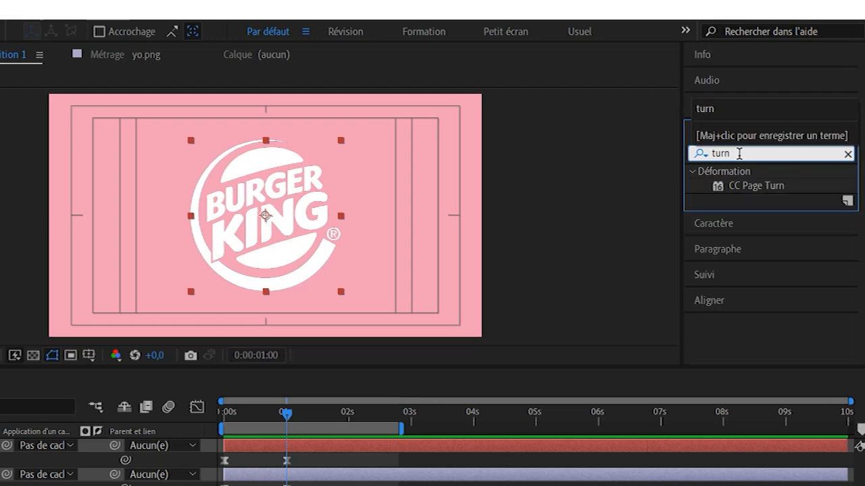
click(765, 186)
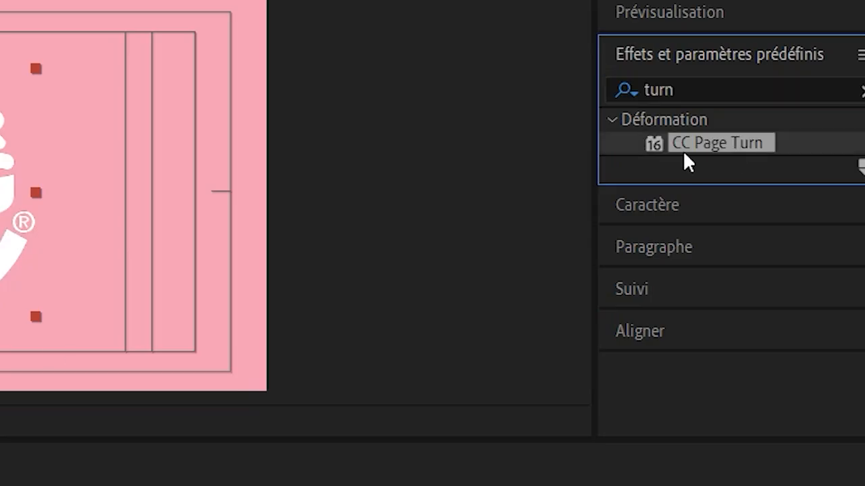
drag(717, 144, 203, 481)
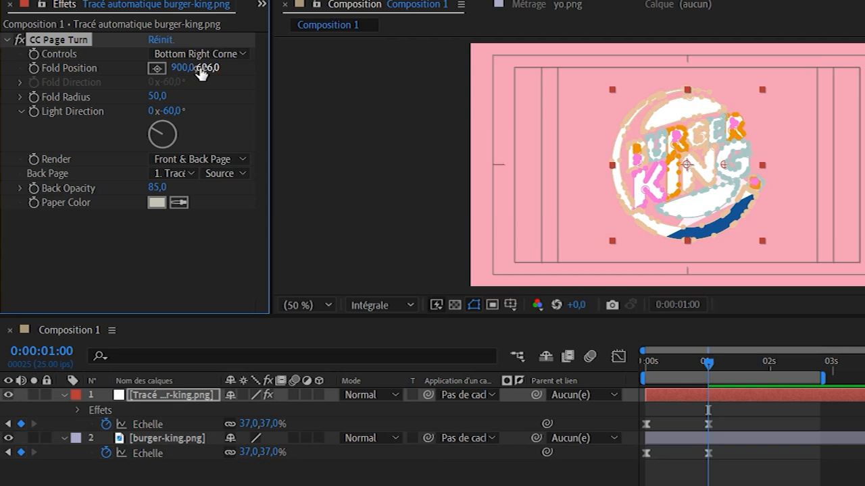
Step: Set the page turn's Controls to Top Right Corner and move its Fold Position off the logo to about 1374, -202
drag(206, 69, 237, 72)
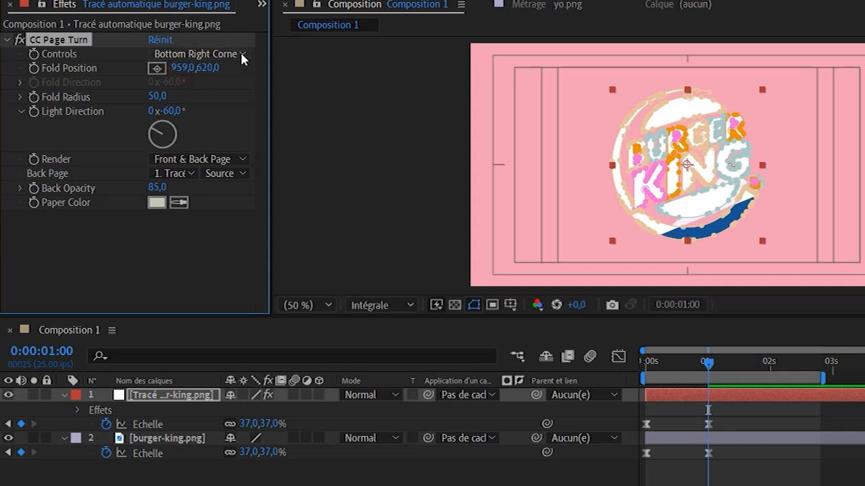
click(239, 57)
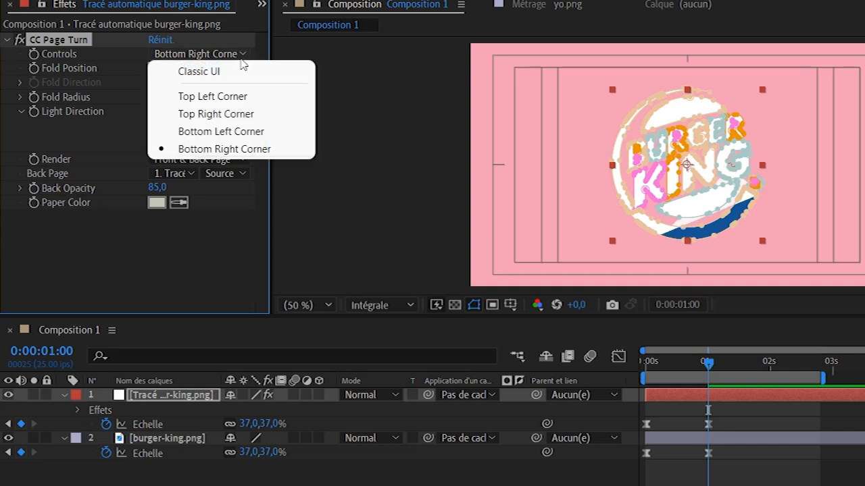
click(242, 120)
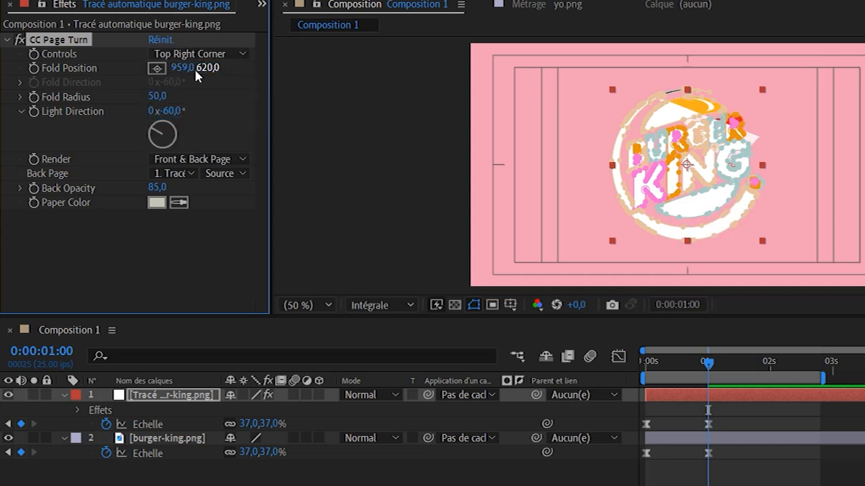
drag(183, 68, 273, 75)
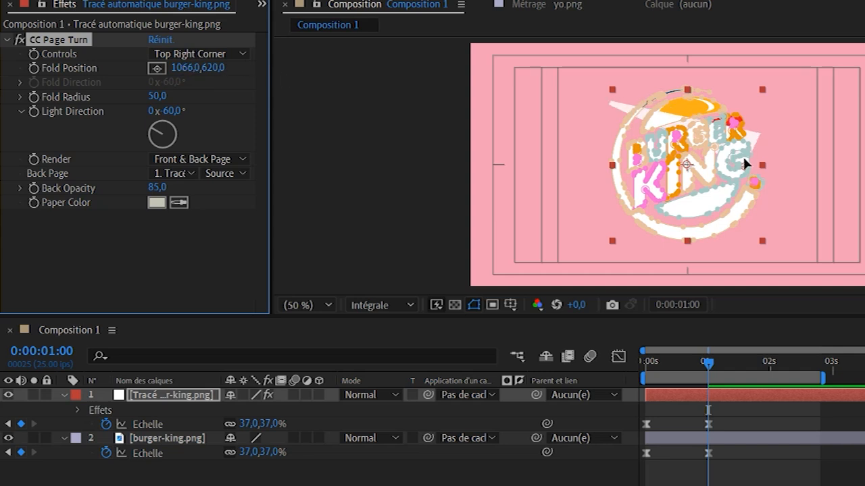
drag(745, 168, 786, 70)
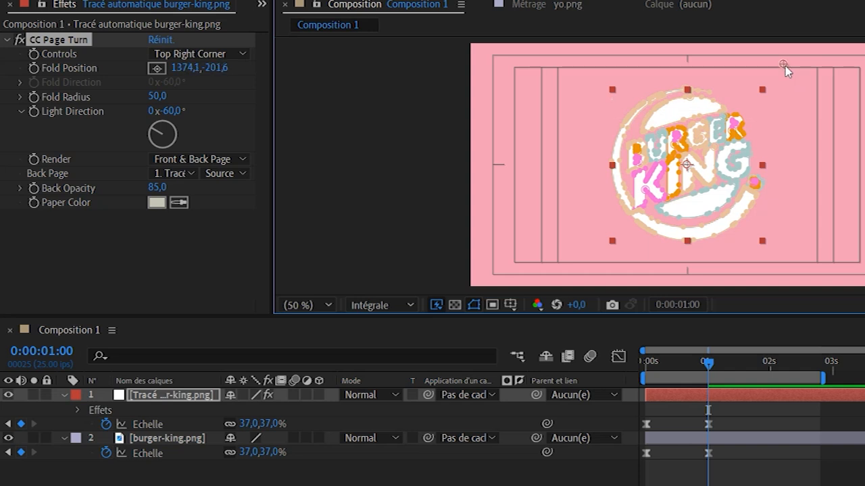
Step: Animate Fold Position with eased keyframes from 0:00:01:00 to 0:00:01:13, moving it to about -1420, 933 at the end
click(34, 69)
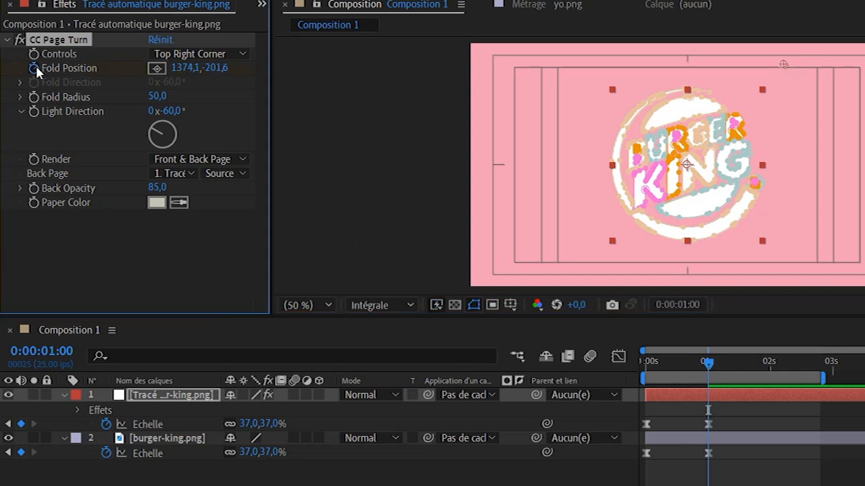
key(u)
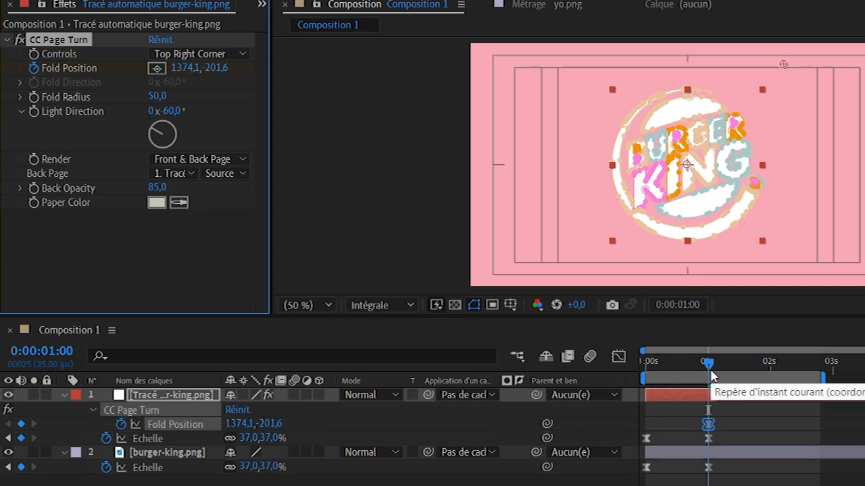
drag(723, 362, 741, 370)
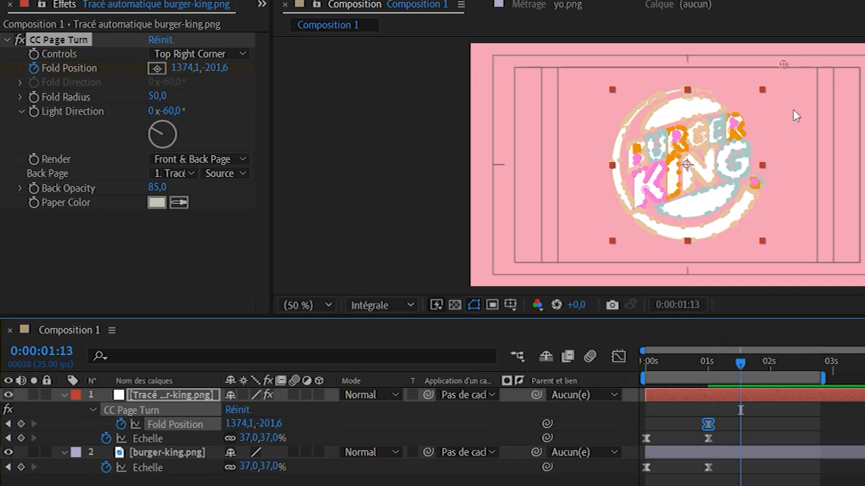
drag(784, 65, 439, 209)
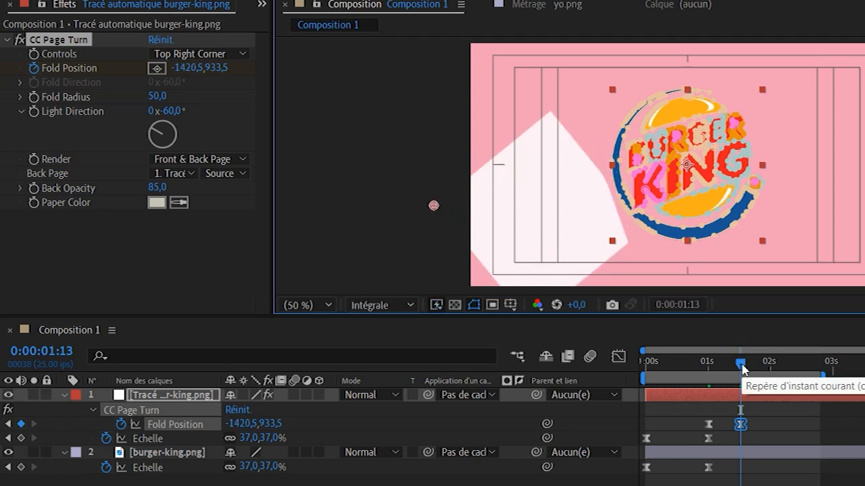
Step: Fade the auto-traced layer with eased Opacité keyframes, 100% at 0:00:01:13 and 0% at 0:00:01:18
key(shift+t)
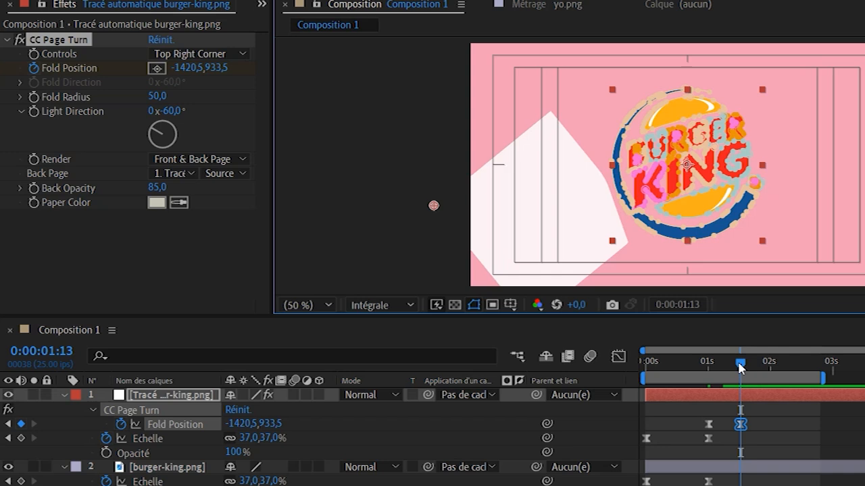
mouse_move(739, 365)
mouse_down()
mouse_move(750, 371)
mouse_move(744, 376)
mouse_move(739, 366)
mouse_up()
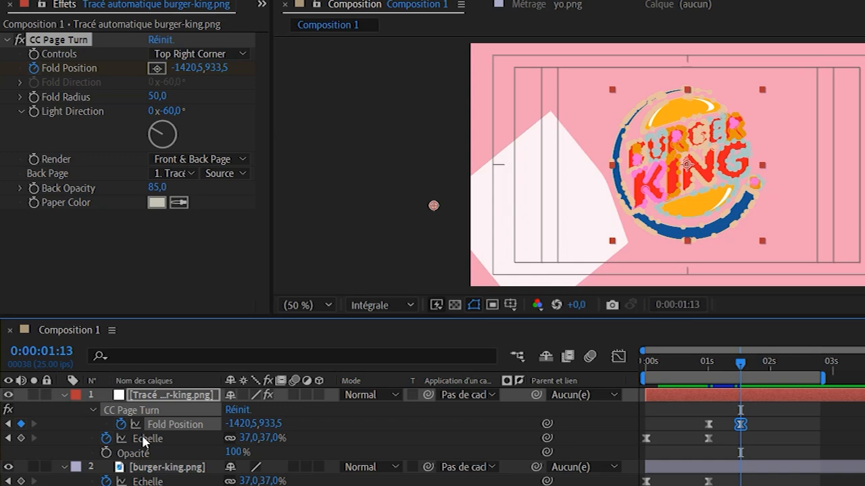
click(106, 453)
key(F9)
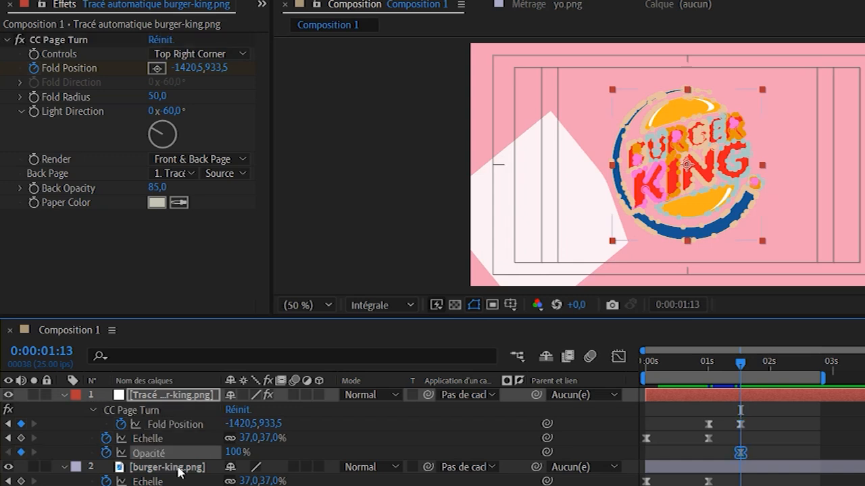
drag(741, 365, 756, 367)
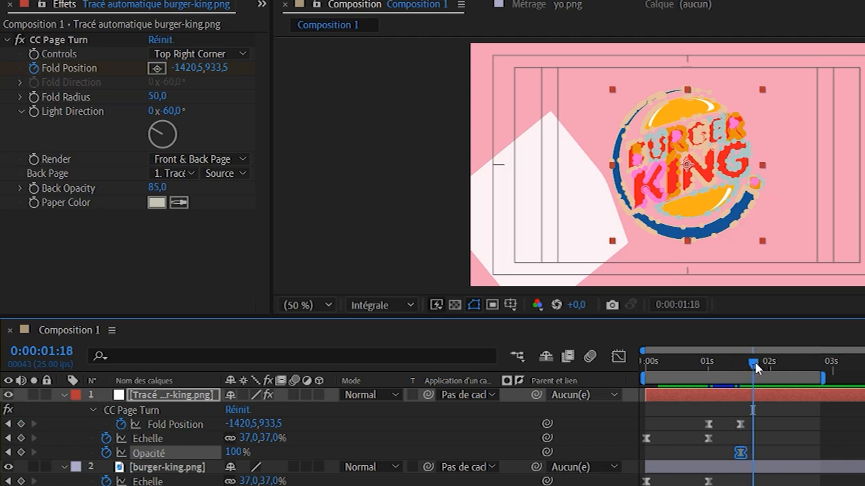
click(237, 452)
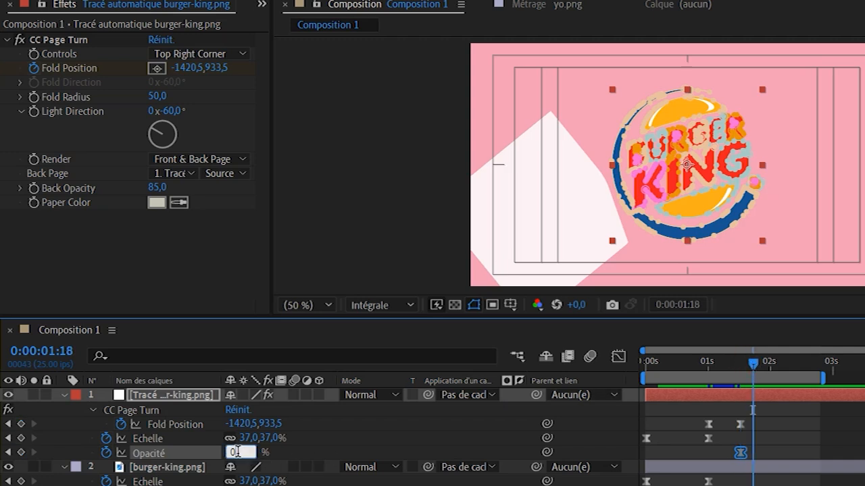
text(0)
key(Return)
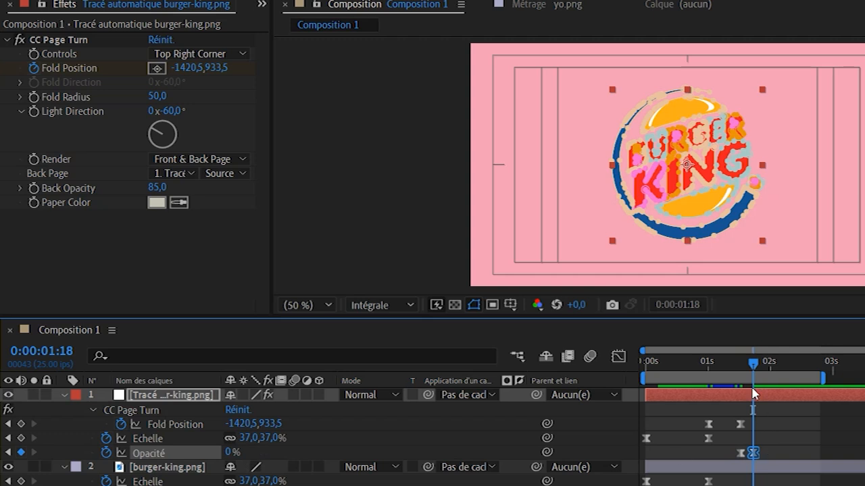
Step: Preview the page-turn logo animation from 0:00:00:00
drag(749, 367, 586, 359)
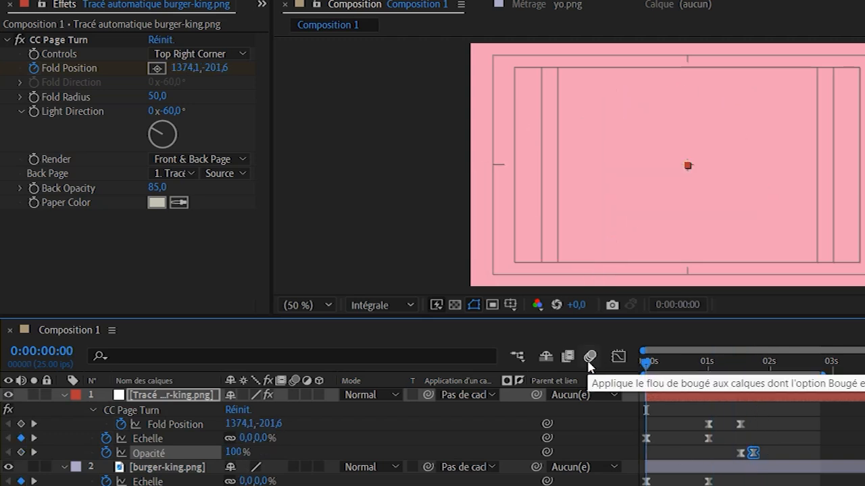
key(space)
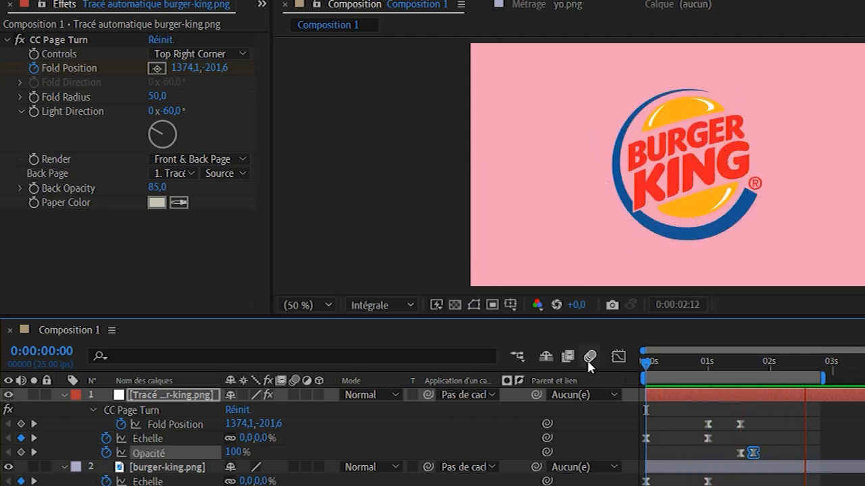
key(space)
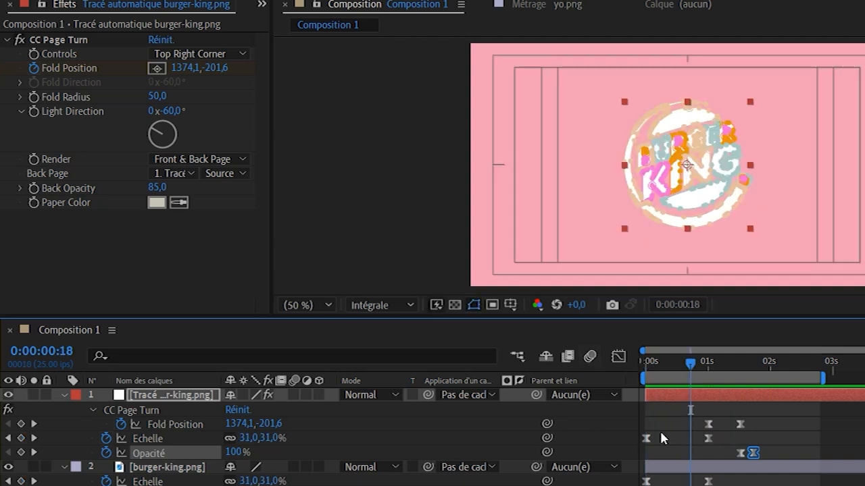
Step: Move the 0% Opacité keyframe earlier, right beside the 100% keyframe, and replay the animation from the start
drag(752, 458, 746, 456)
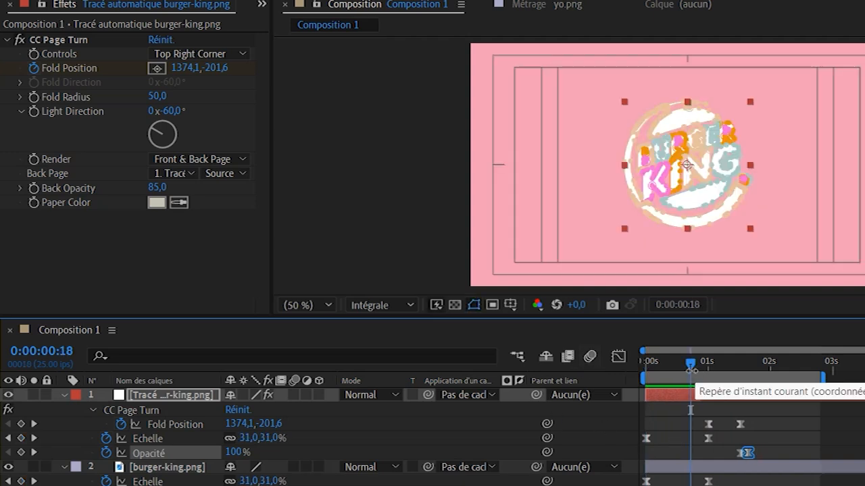
drag(864, 351, 767, 350)
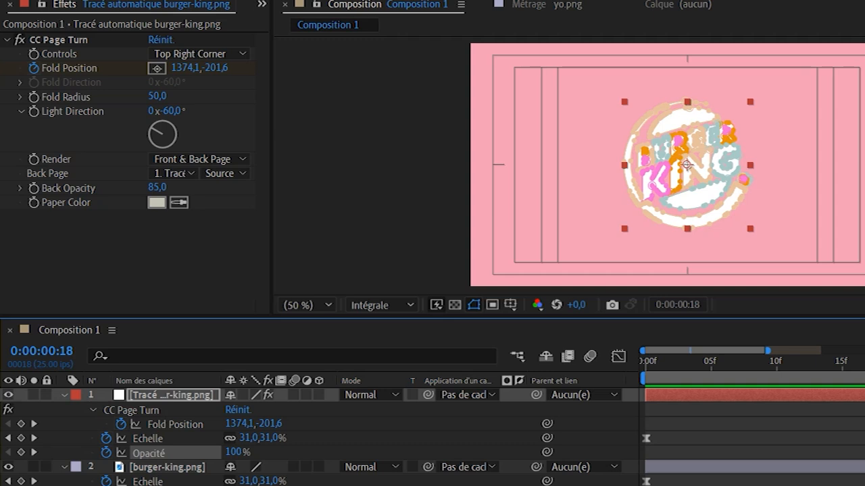
drag(767, 351, 864, 350)
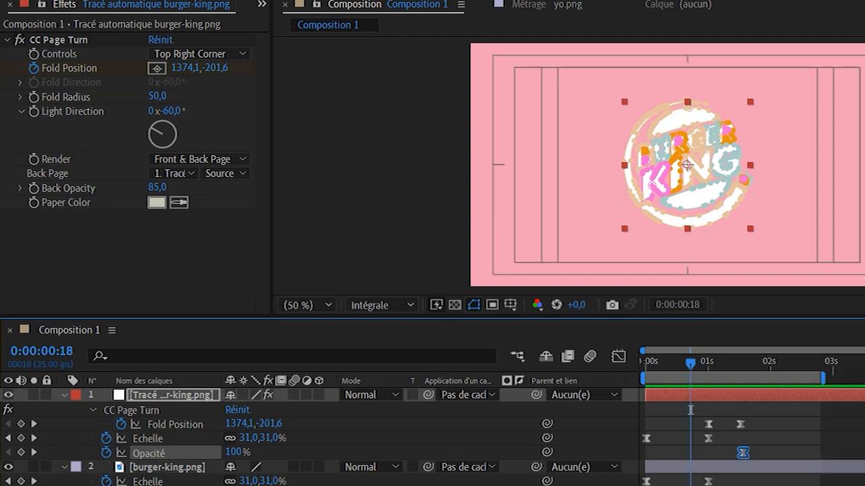
drag(693, 367, 539, 361)
key(space)
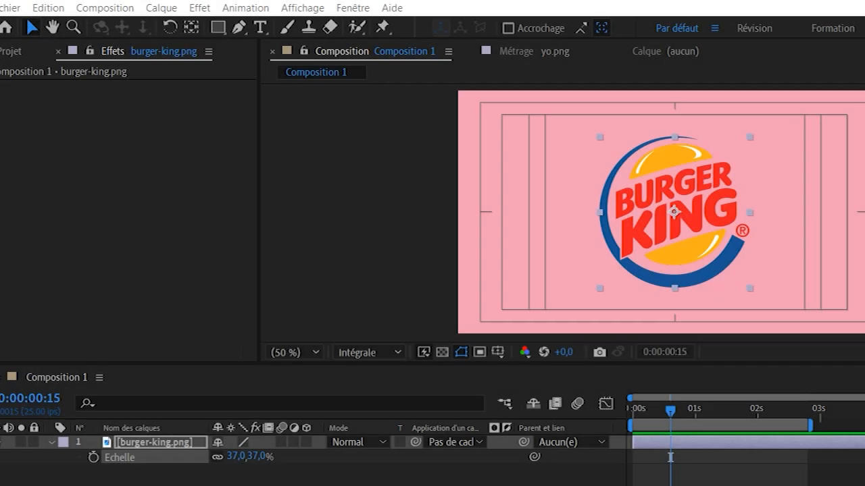
Step: Find the CC Ball Action effect by searching for "ball" and apply it to the burger-king.png layer
click(338, 476)
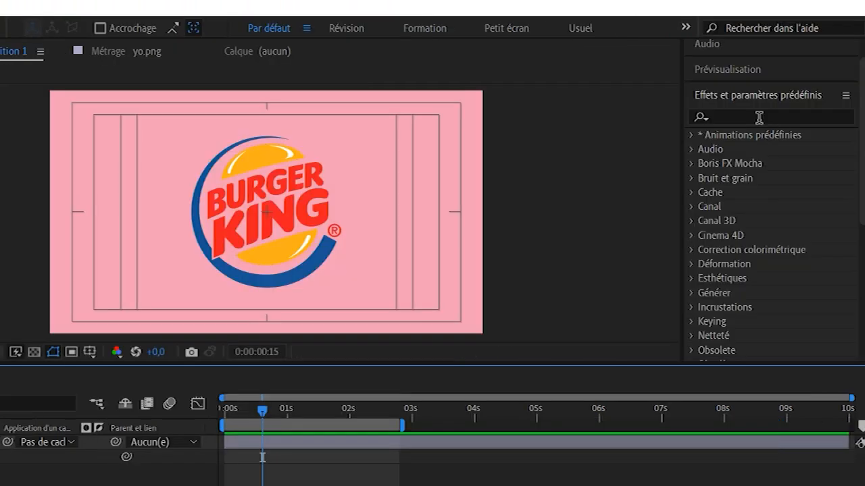
click(756, 116)
text(ball)
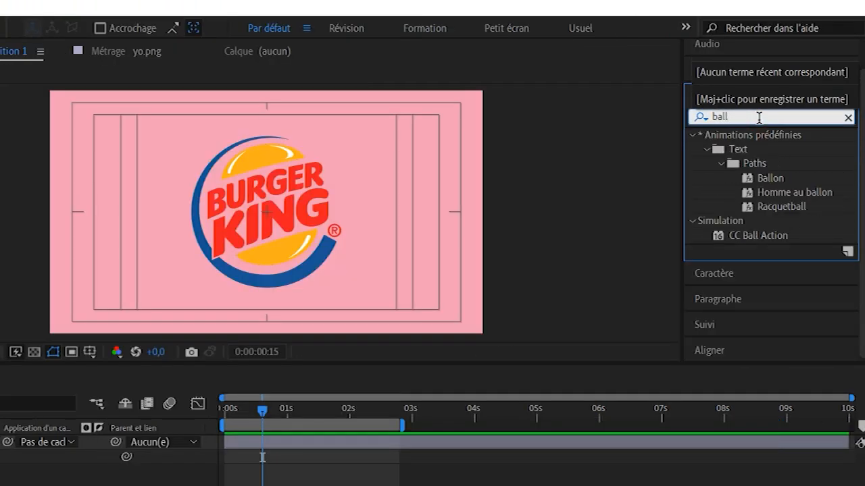
click(762, 236)
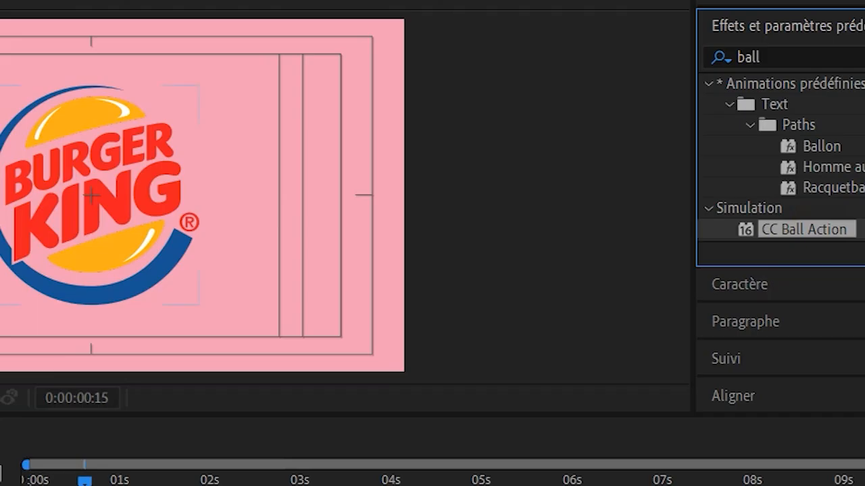
click(91, 196)
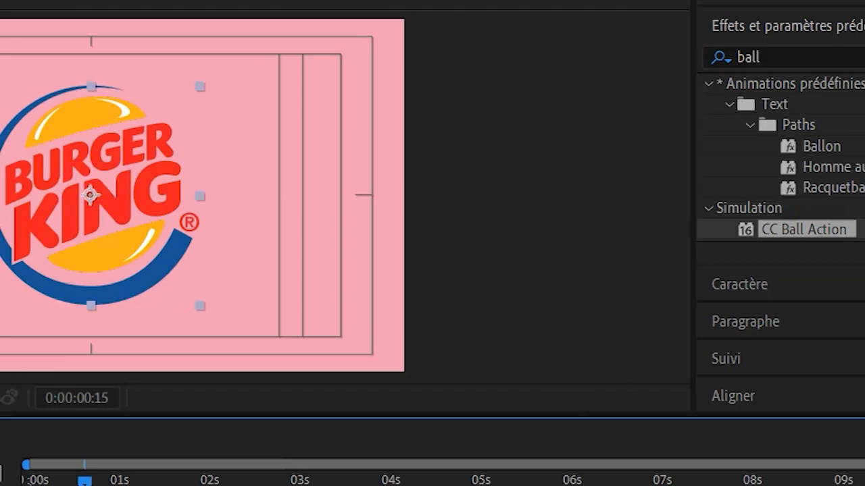
double_click(845, 230)
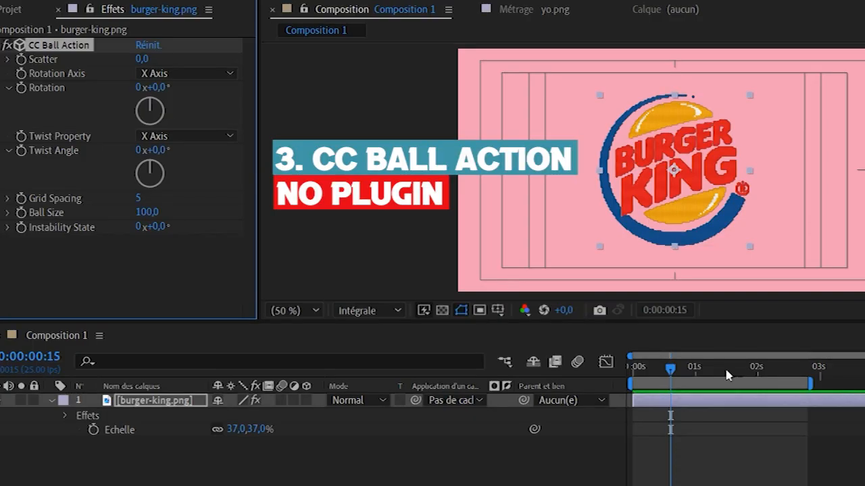
Step: Keyframe the CC Ball Action Scatter at 0 on 0:00:00:24 and 200 on 0:00:00:00, and reveal the keyframes
drag(672, 371, 696, 375)
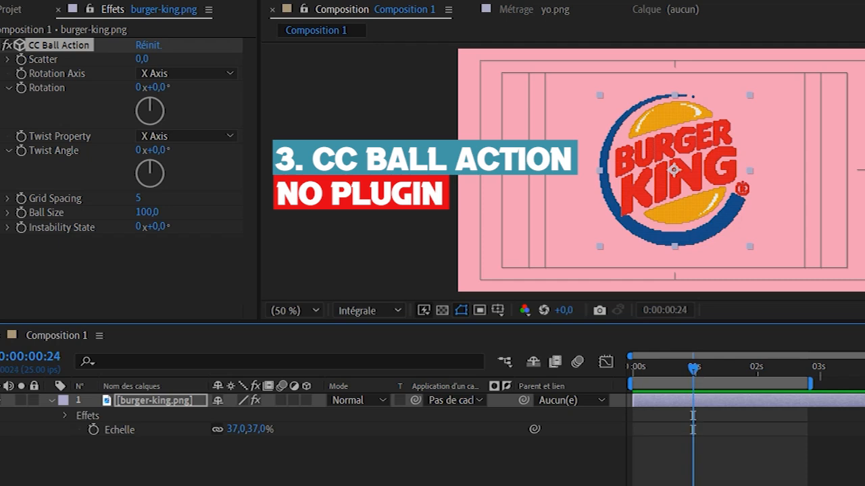
click(23, 59)
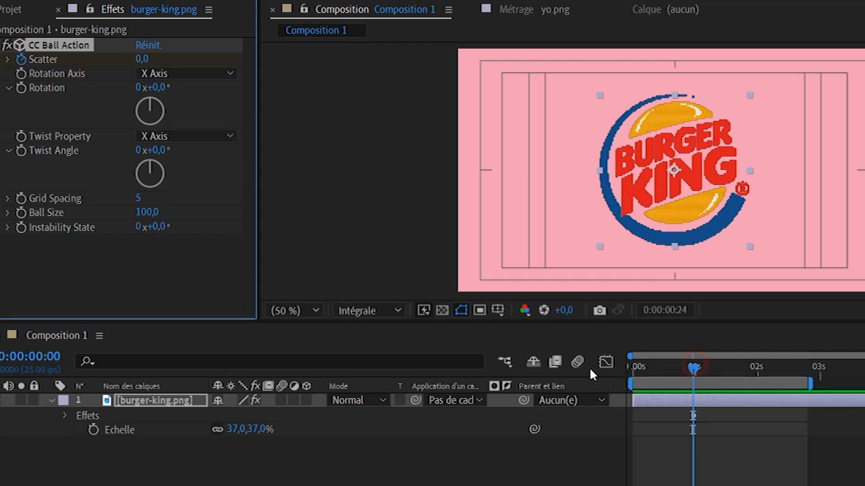
click(589, 369)
key(Home)
drag(141, 59, 299, 44)
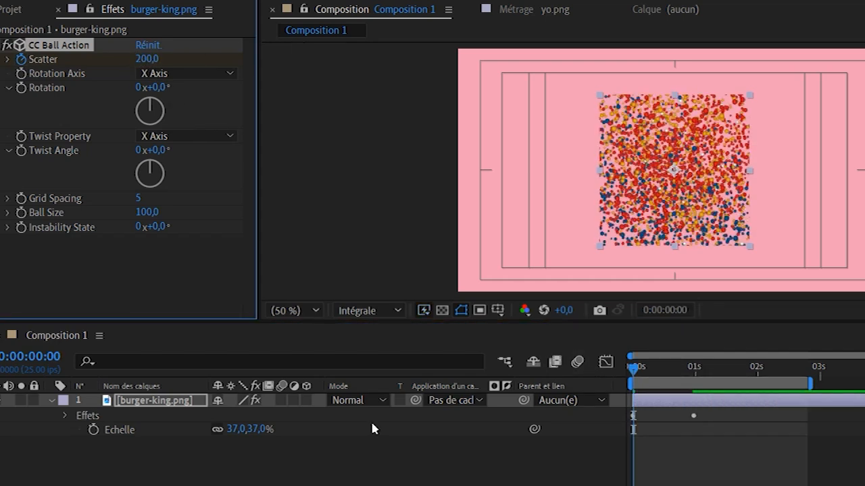
key(u)
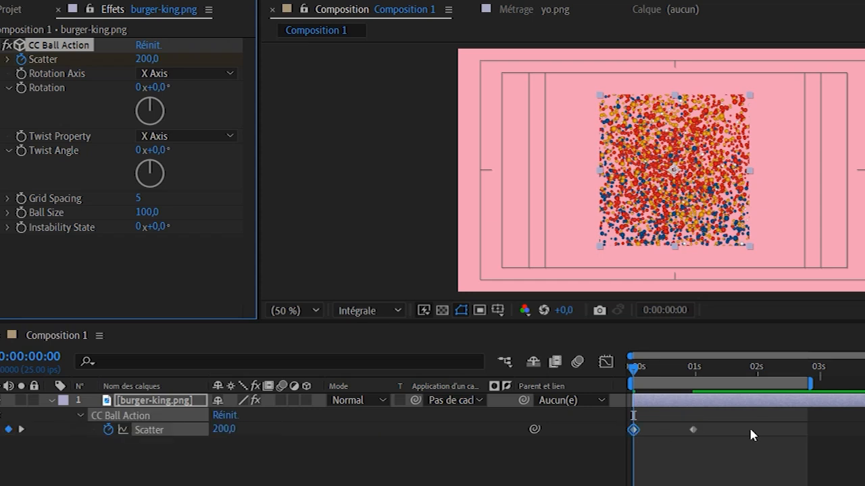
Step: Keyframe the logo layer's Echelle at 37% on 0:00:00:24 and 125% on 0:00:00:00
drag(634, 373, 696, 397)
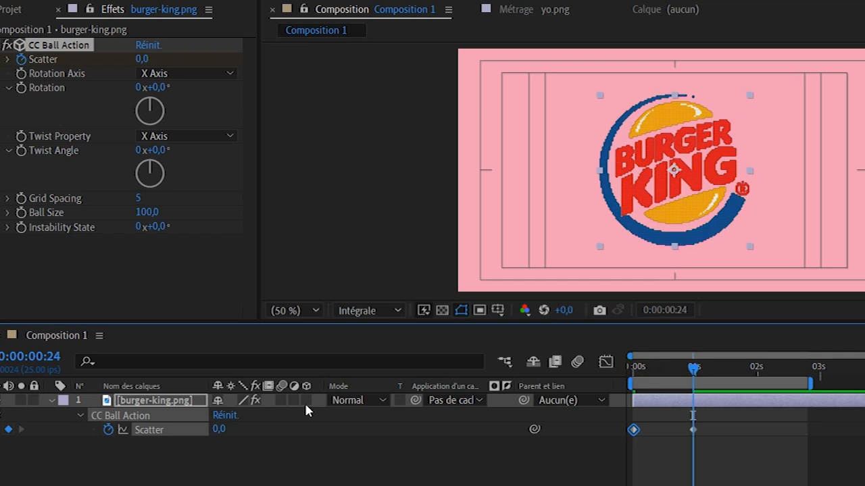
key(shift+s)
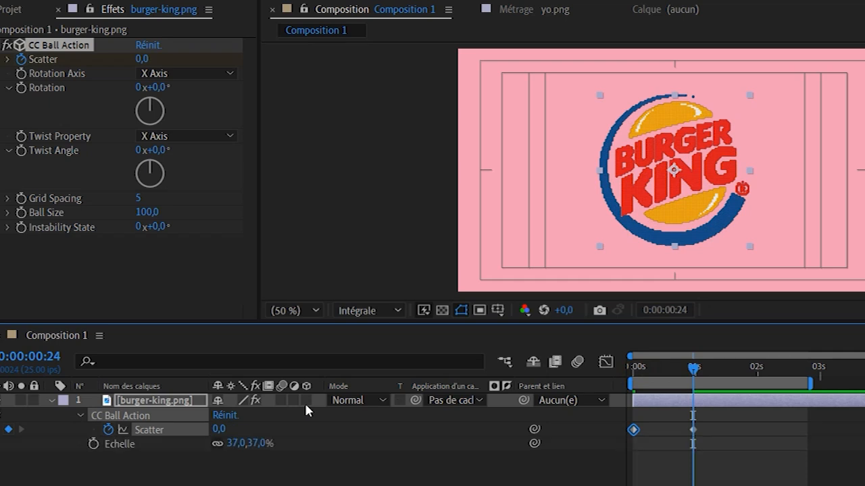
click(94, 444)
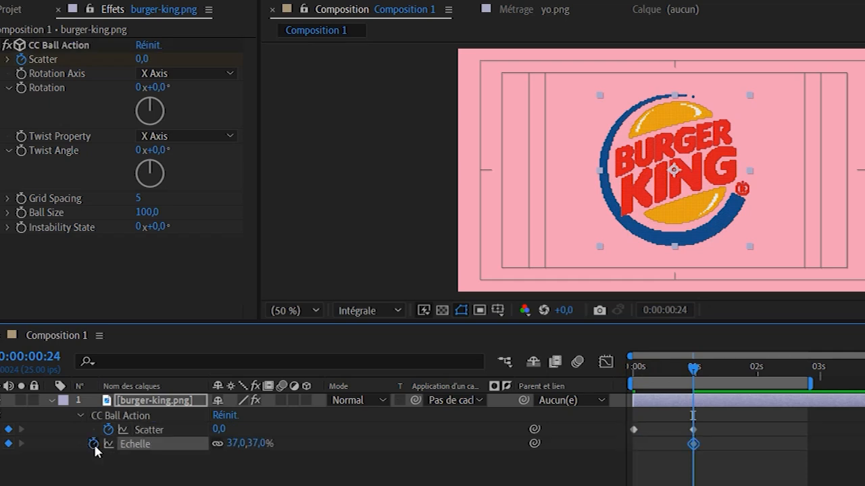
drag(692, 369, 633, 370)
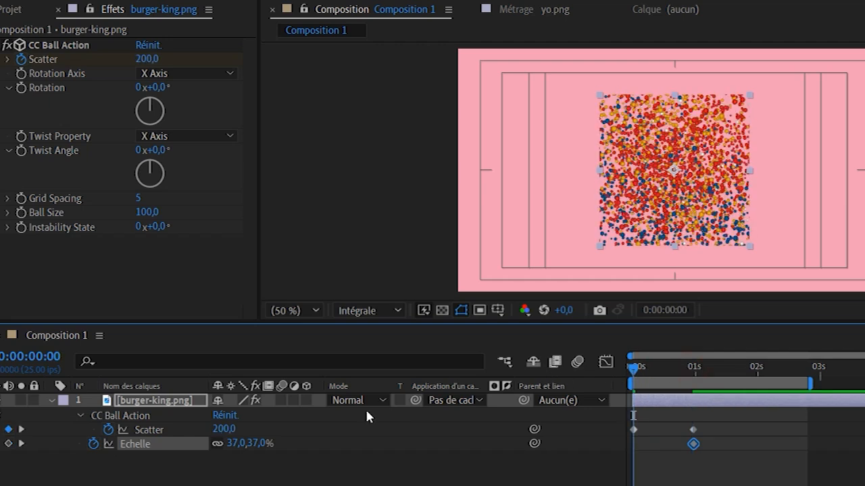
click(260, 449)
drag(256, 451, 325, 426)
click(327, 470)
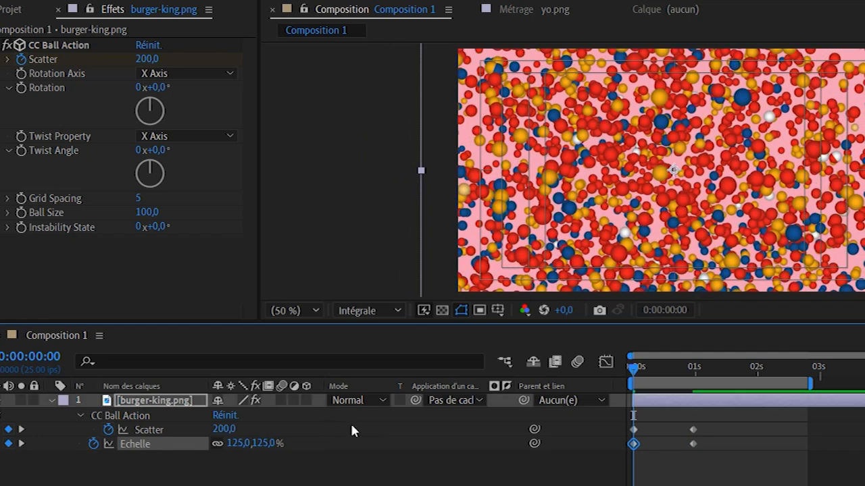
Step: Preview the scattered-ball logo animation several times from 0:00:00:00
key(space)
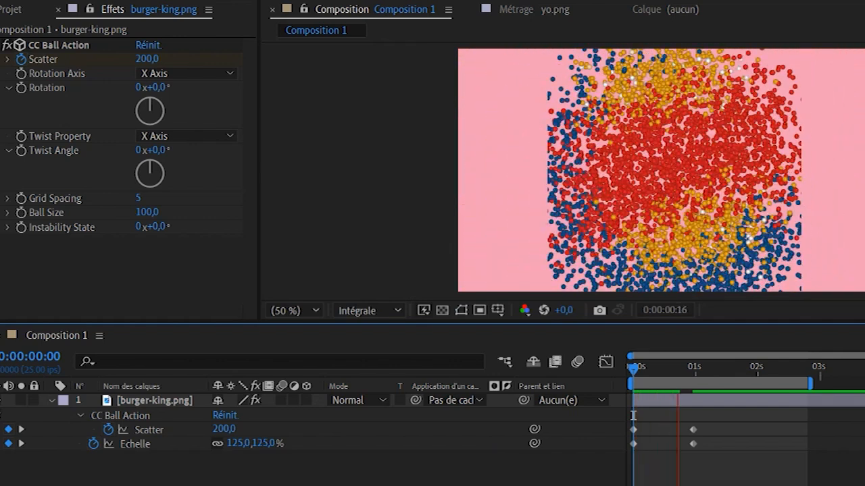
key(space)
key(apostrophe)
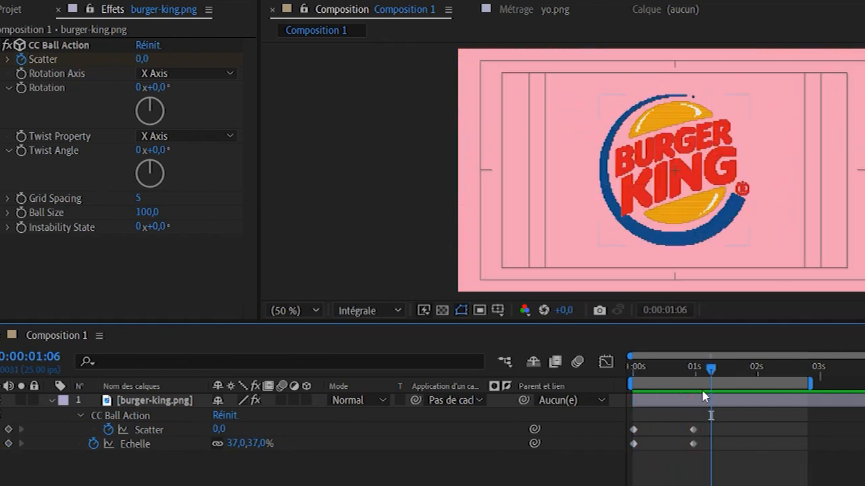
drag(718, 374, 593, 375)
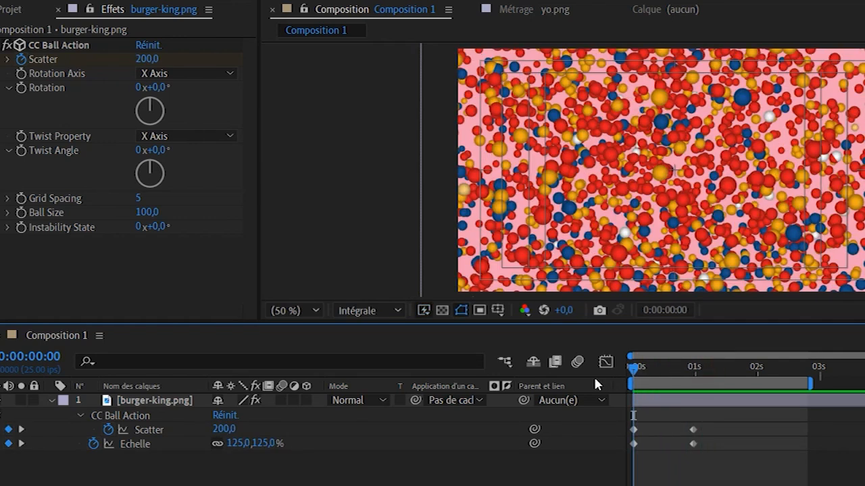
key(space)
key(space)
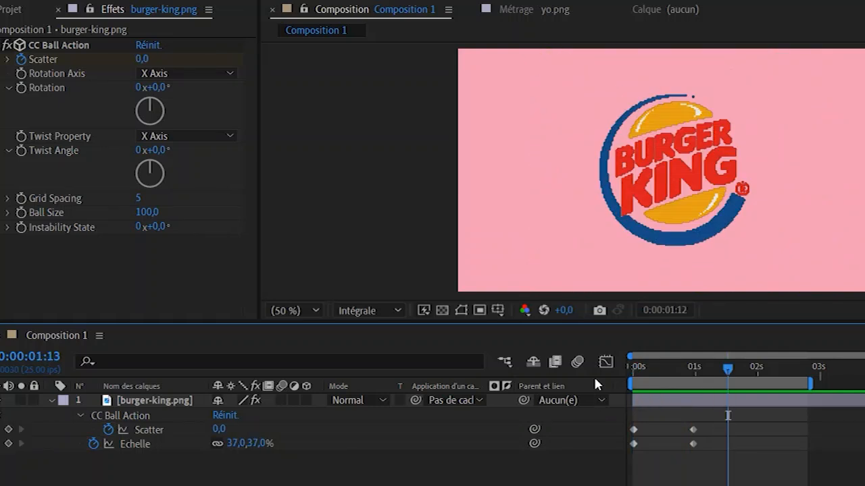
drag(728, 369, 615, 368)
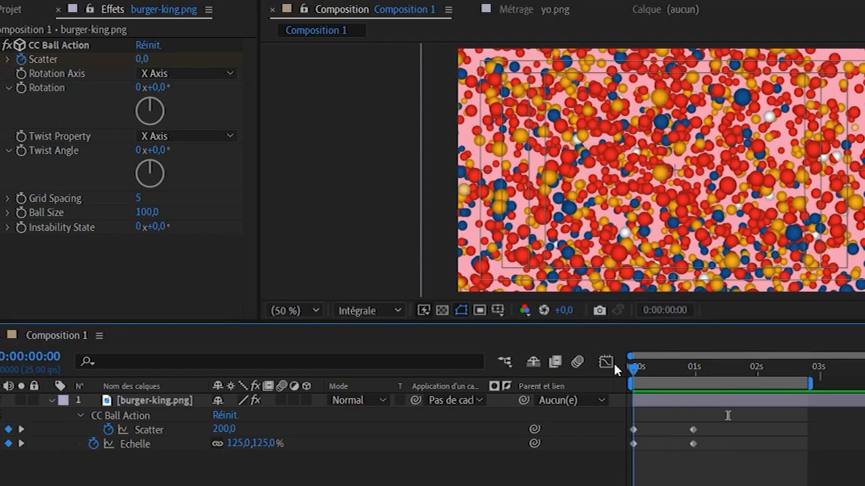
key(space)
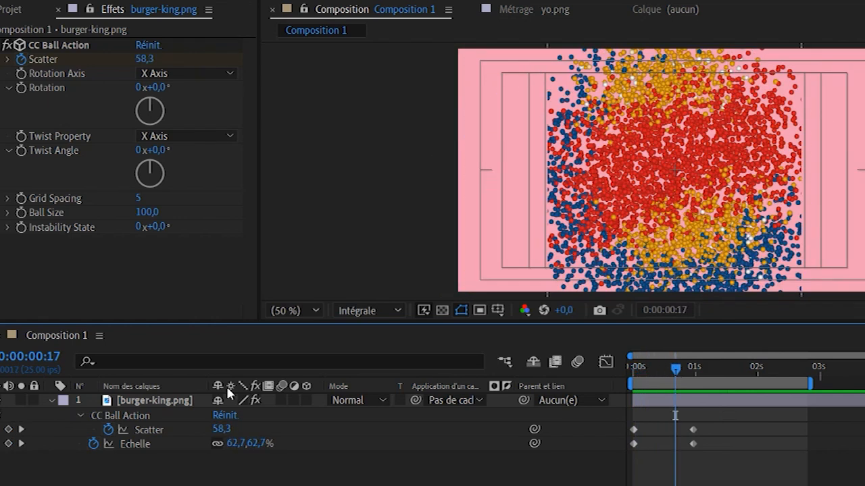
Step: Search for "flou gau" and apply the Flou gaussien effect to the burger-king.png layer
click(178, 402)
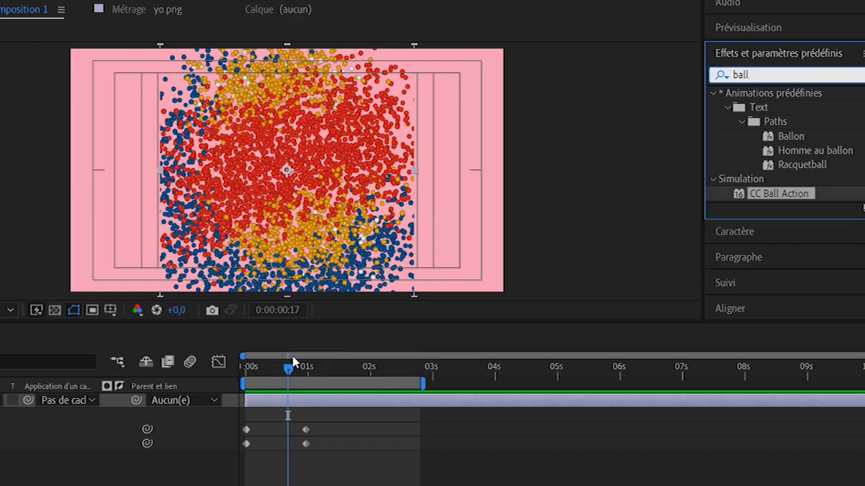
mouse_move(296, 372)
mouse_down()
mouse_move(302, 376)
mouse_move(285, 367)
mouse_up()
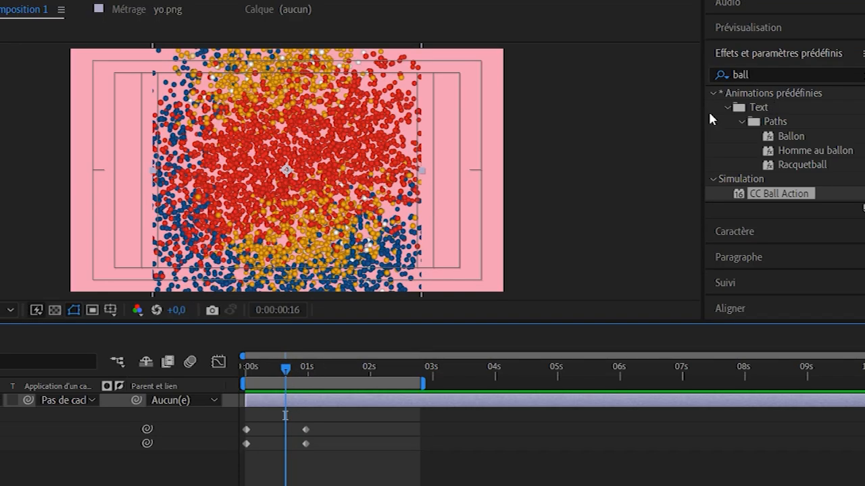
click(750, 74)
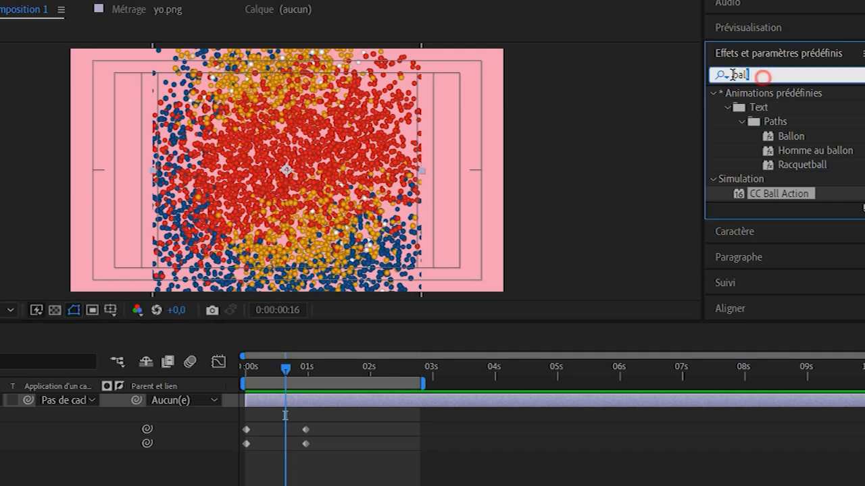
text(flou)
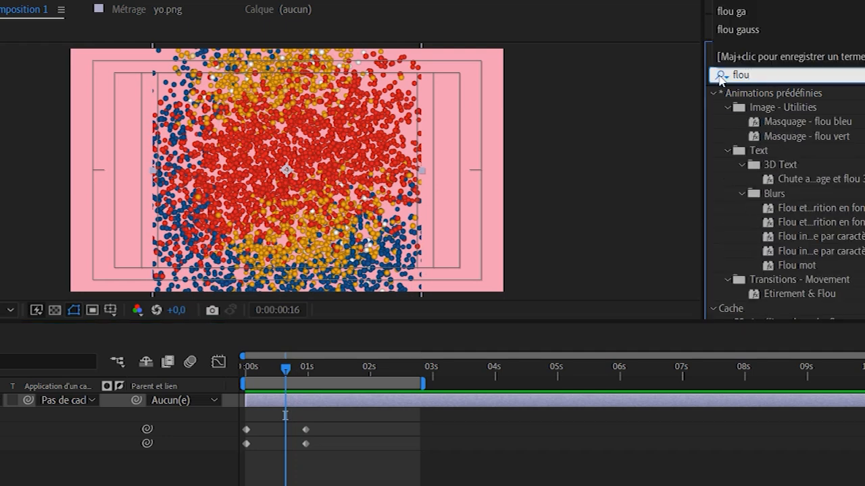
text( ga)
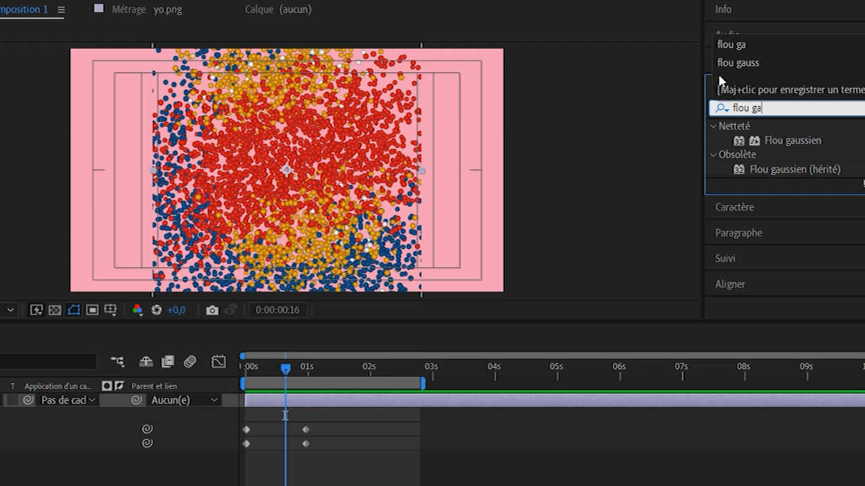
text(yu)
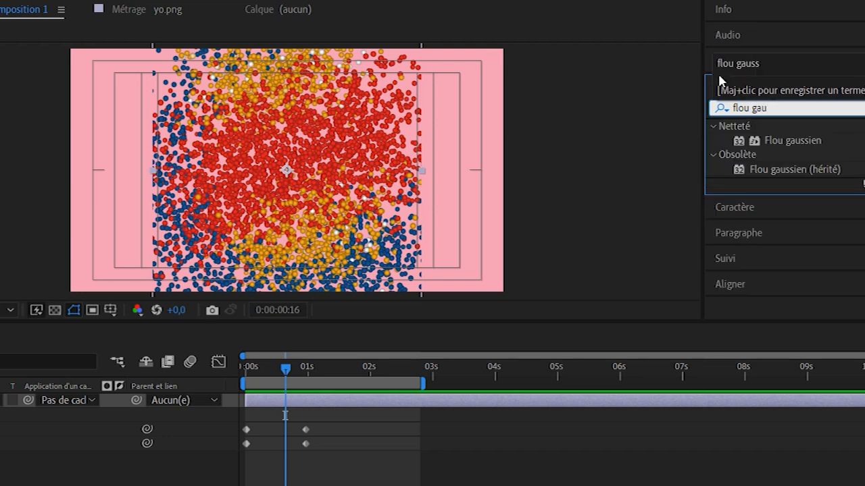
drag(800, 144, 168, 107)
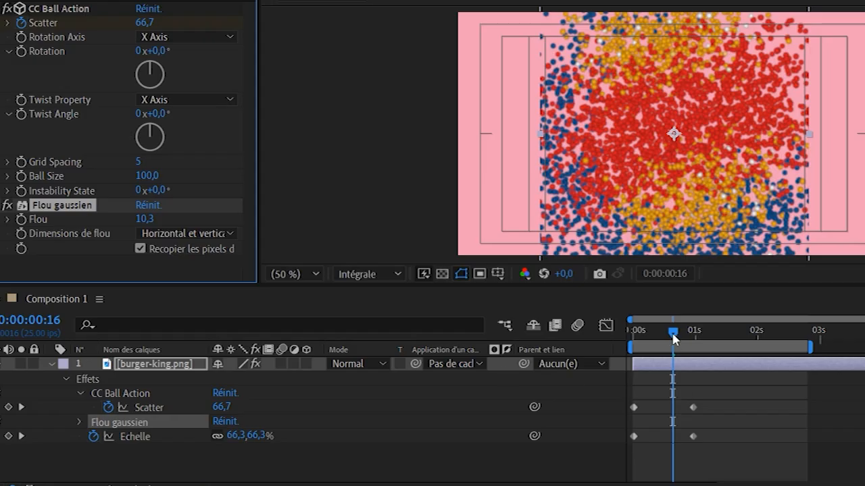
Step: Preview the blurred ball animation from 0:00:00:00
drag(672, 330, 521, 335)
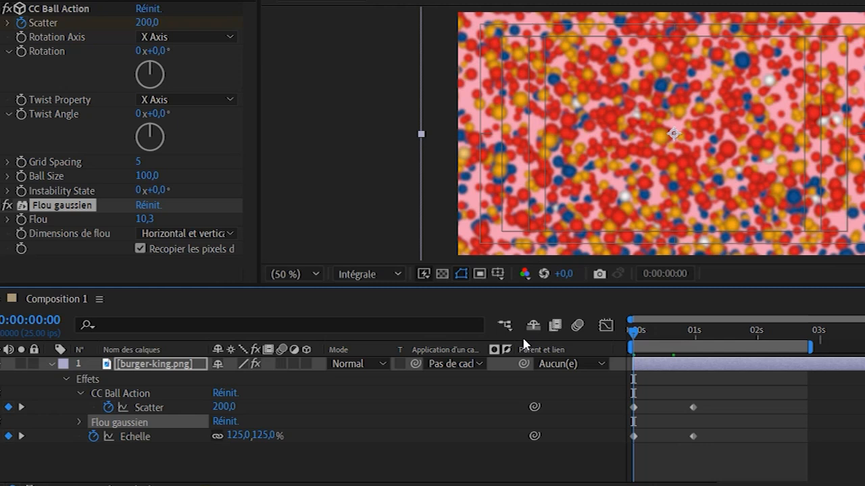
key(space)
key(space)
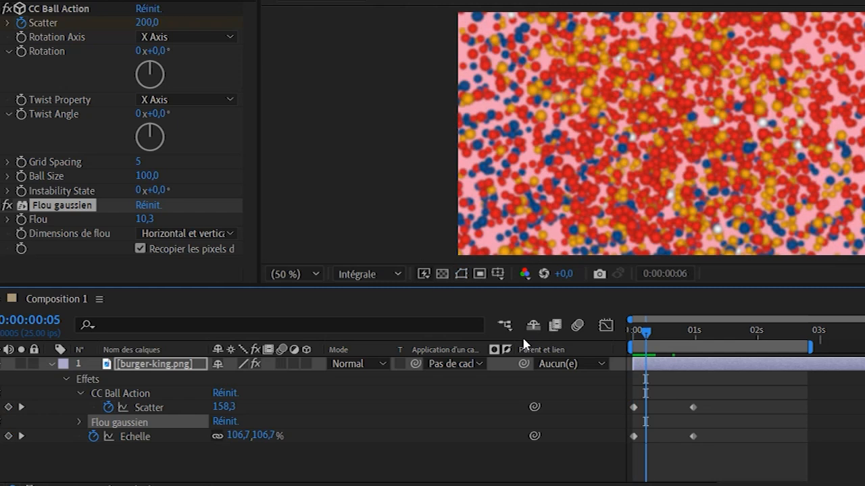
Step: Keyframe the Flou gaussien amount at 0 on 0:00:00:08 and 16,8 on 0:00:00:00, and preview the animation from the start
click(144, 219)
text(0)
key(Return)
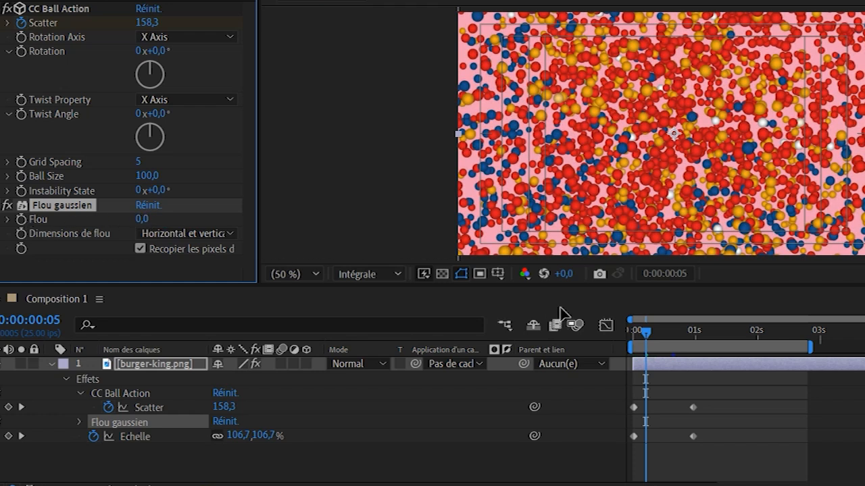
drag(647, 336, 656, 340)
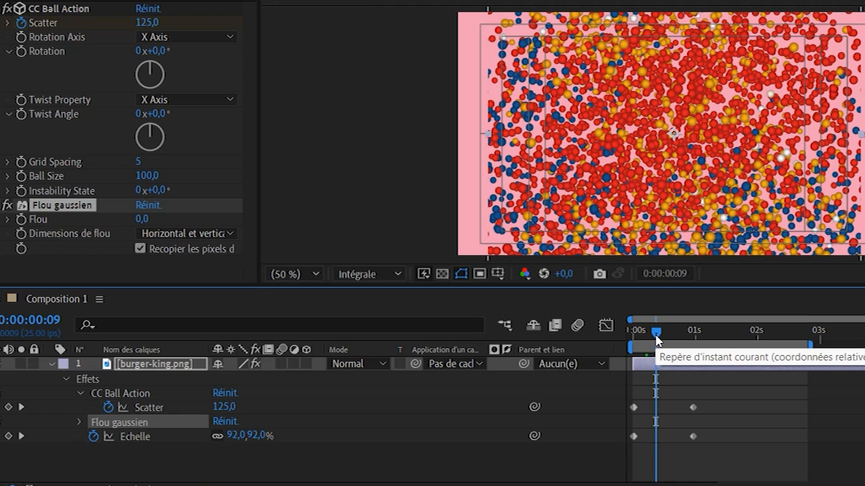
mouse_move(656, 340)
mouse_down()
mouse_move(640, 341)
mouse_move(655, 347)
mouse_up()
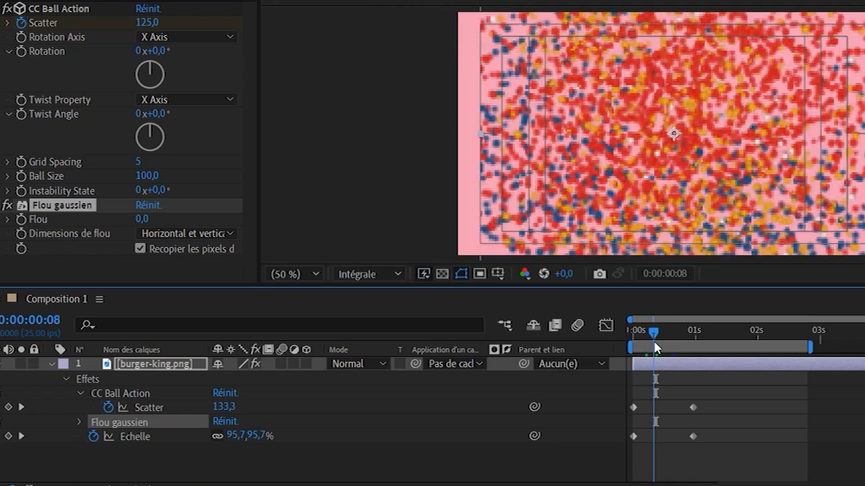
click(20, 220)
drag(658, 336, 562, 335)
drag(154, 219, 320, 222)
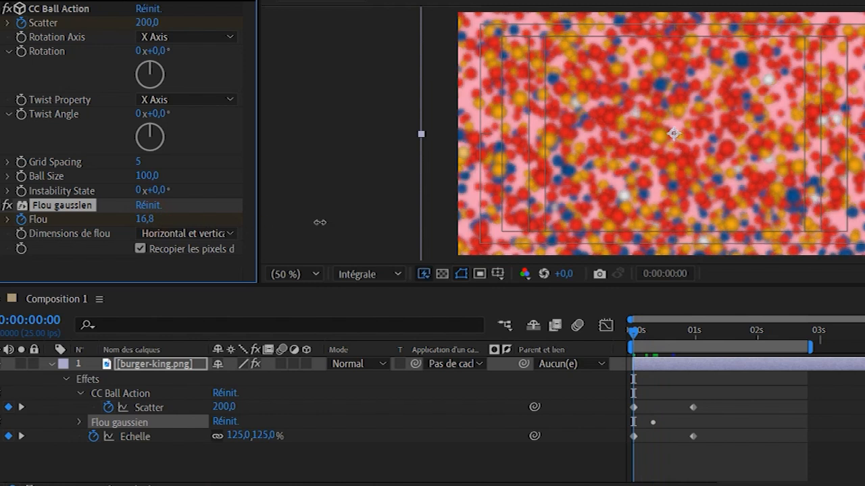
click(633, 334)
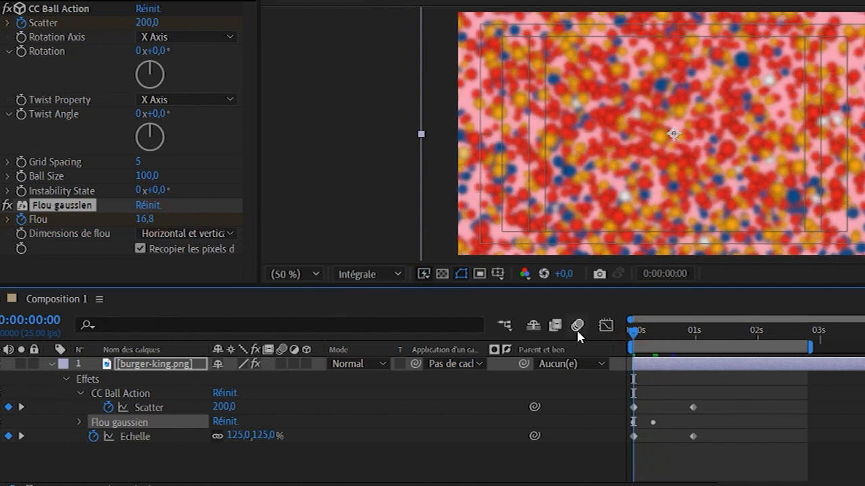
key(space)
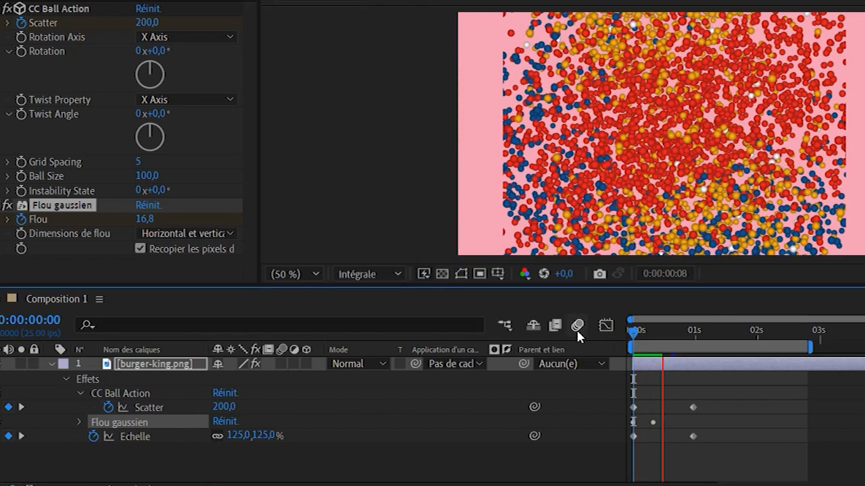
Step: Preview the blurred ball animation and split the burger-king.png layer at 0:00:00:24
key(space)
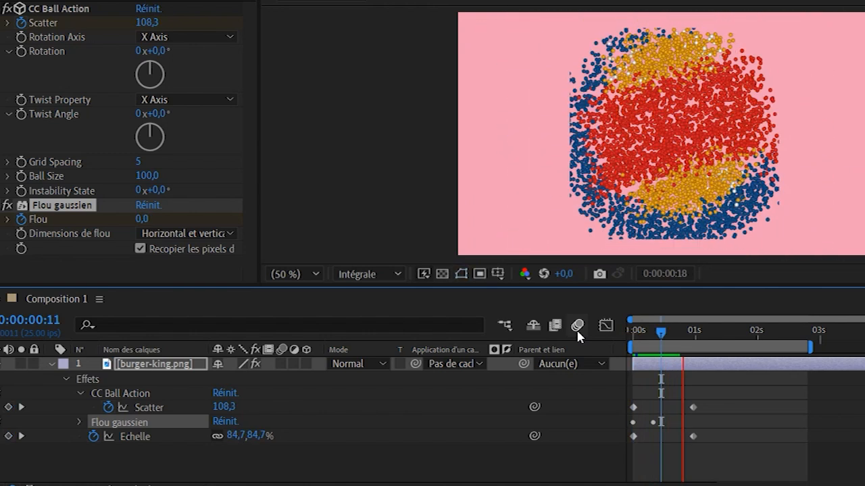
key(space)
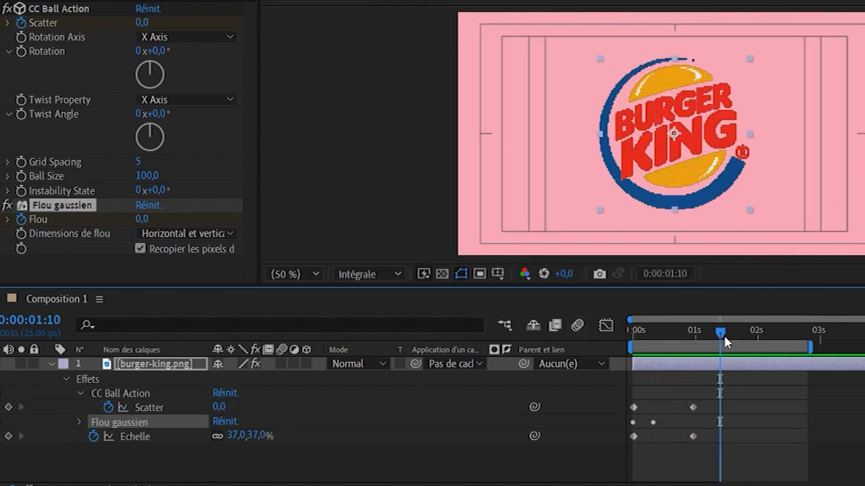
drag(722, 334, 697, 337)
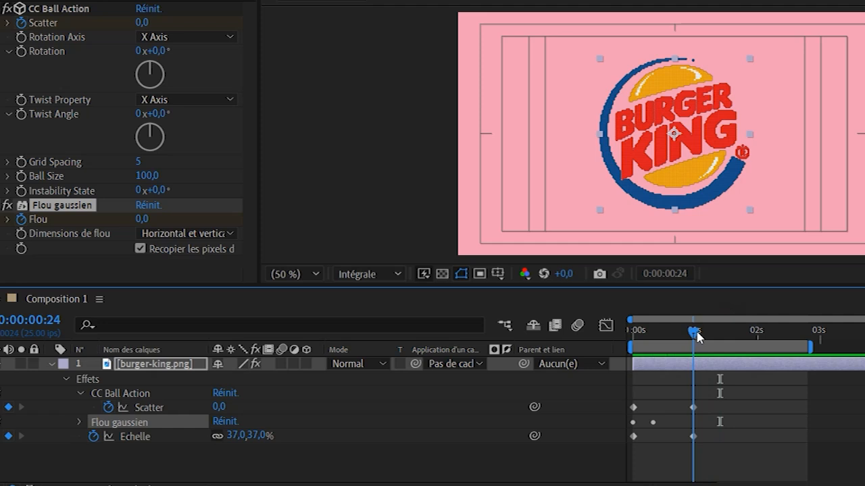
key(u)
key(u)
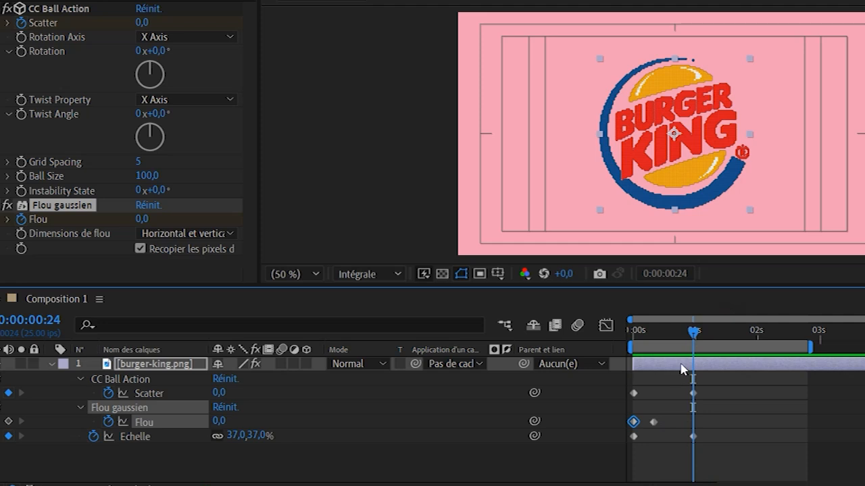
click(677, 419)
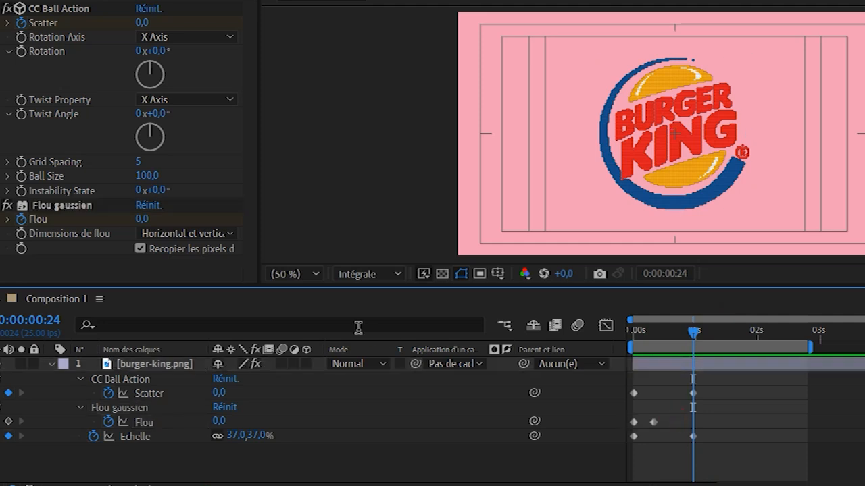
click(179, 367)
key(ctrl+shift+d)
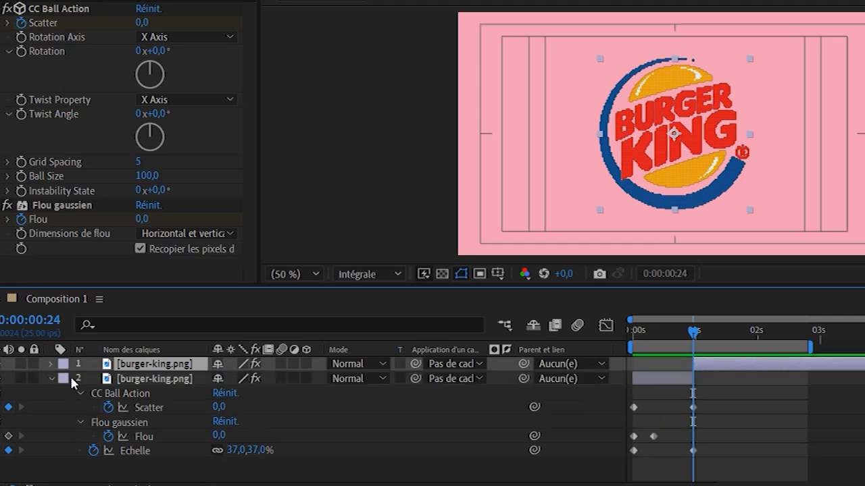
Step: Delete CC Ball Action from the upper burger-king.png layer and remove its Flou and Echelle keyframes
key(u)
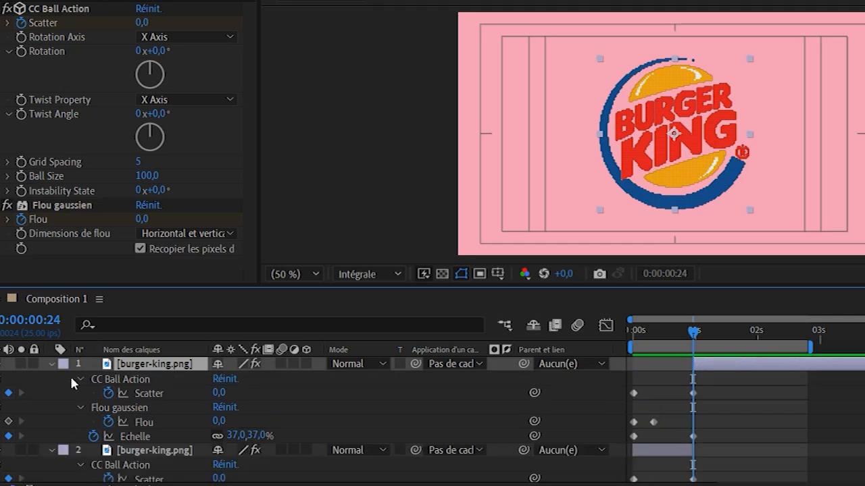
click(127, 381)
key(Delete)
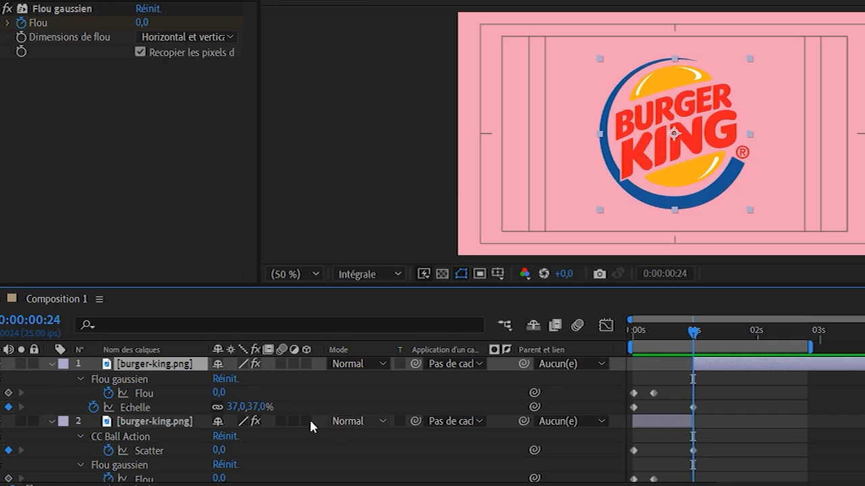
click(109, 393)
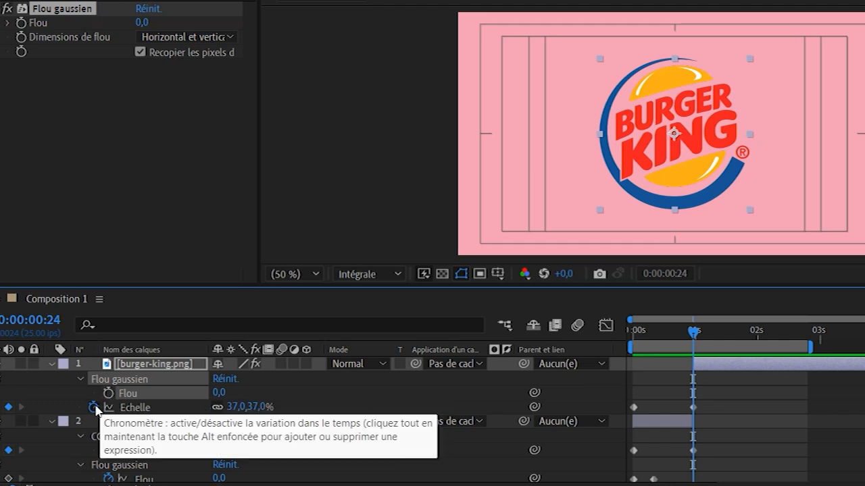
click(93, 408)
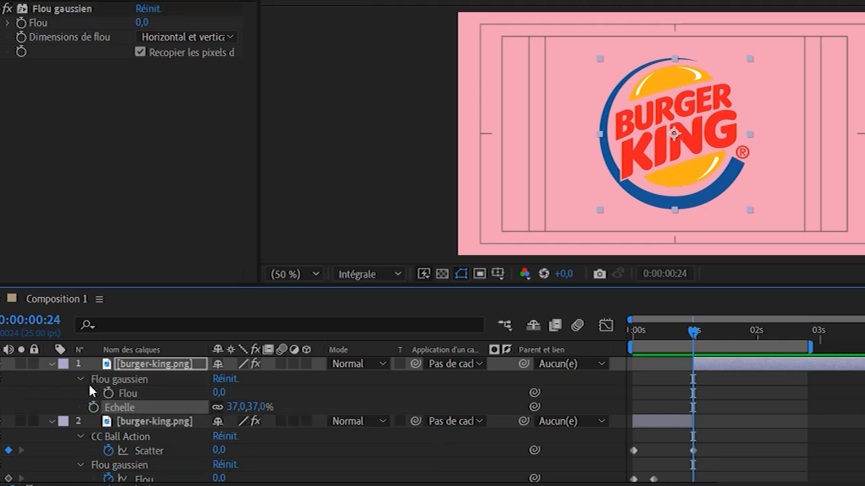
click(48, 363)
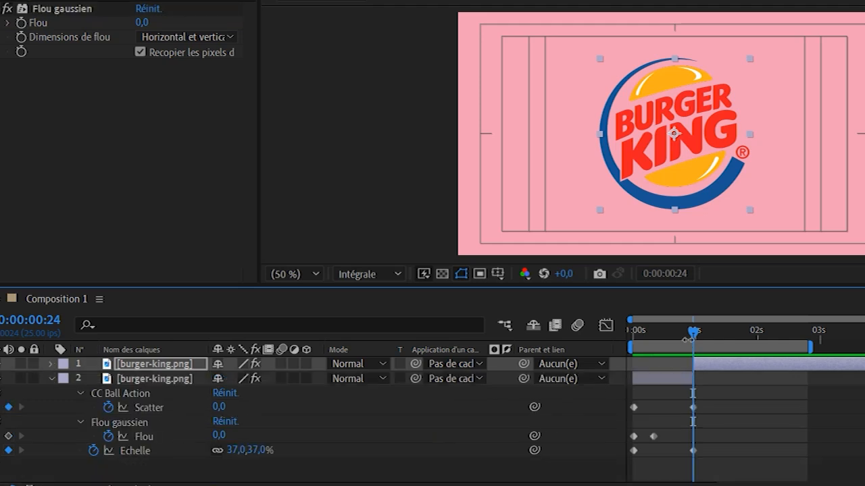
Step: Preview the transition from scattered balls to the clean logo from 0:00:00:00
drag(695, 333, 510, 352)
key(space)
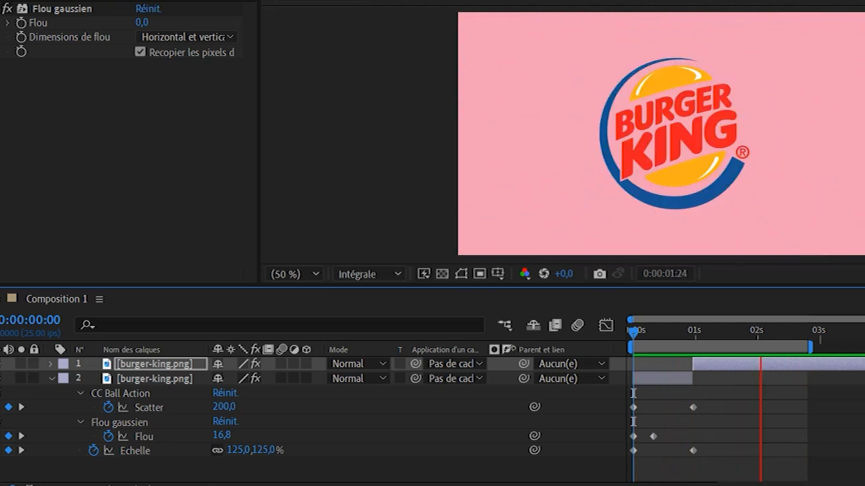
key(space)
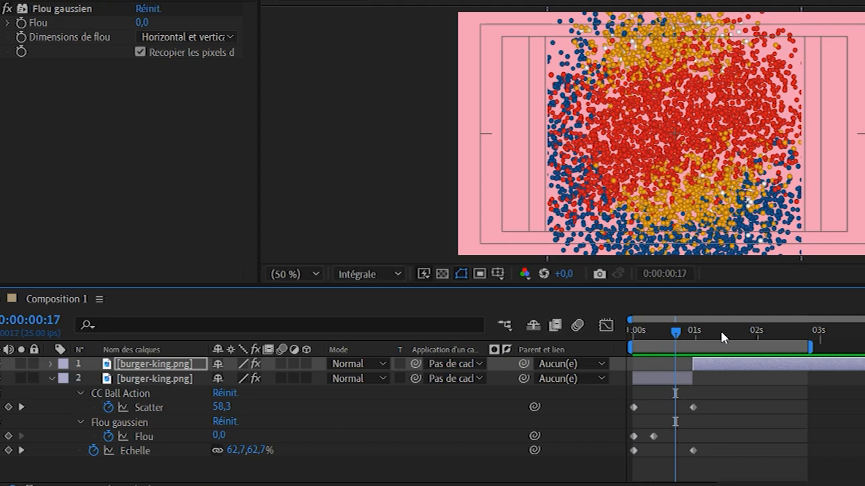
Step: Set the lower burger-king.png layer's Echelle keyframe at 0:00:00:00 to 467% and preview the enlarged scatter-in from the start
drag(684, 336, 624, 343)
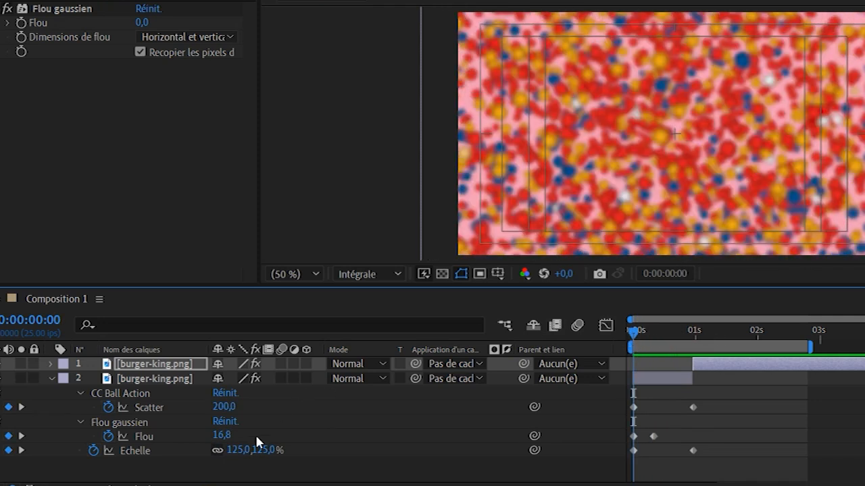
drag(237, 450, 485, 395)
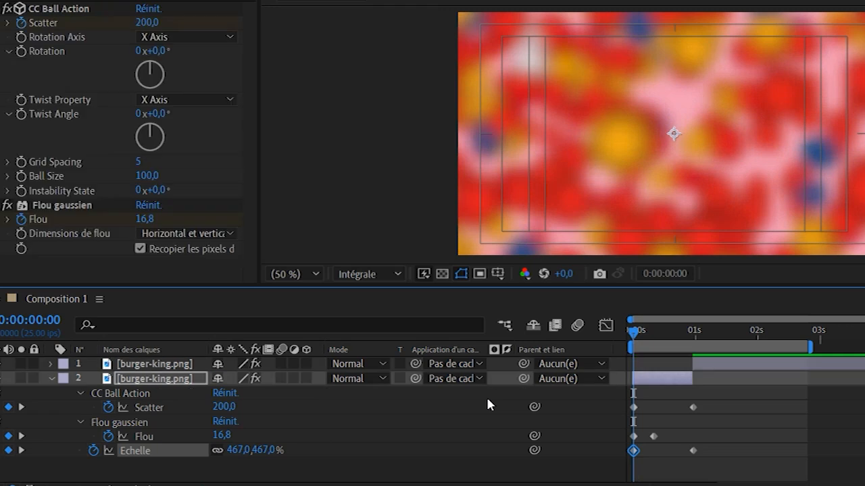
drag(642, 336, 696, 344)
key(Home)
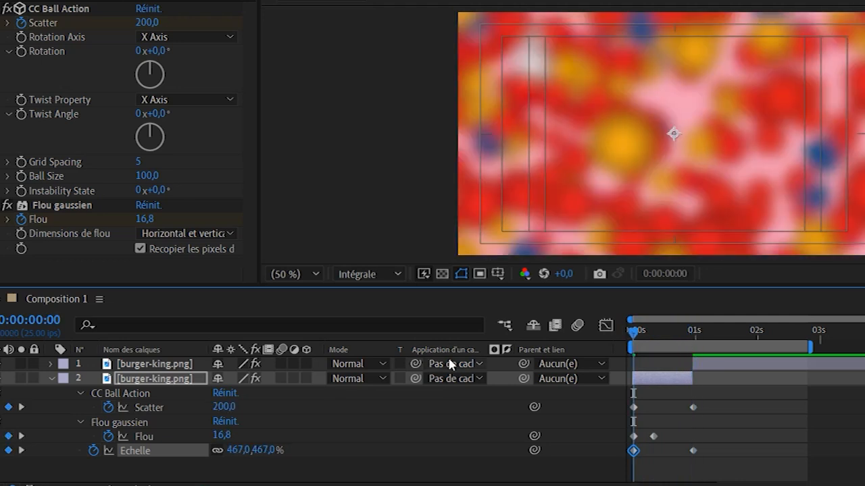
key(space)
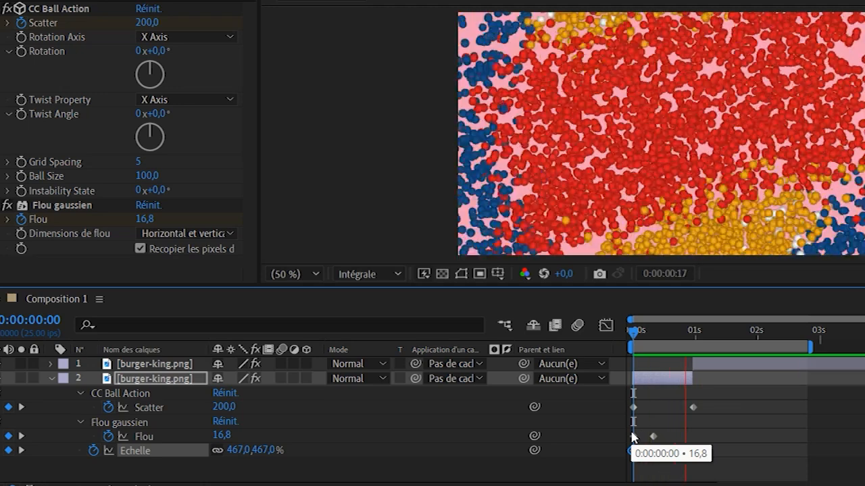
key(space)
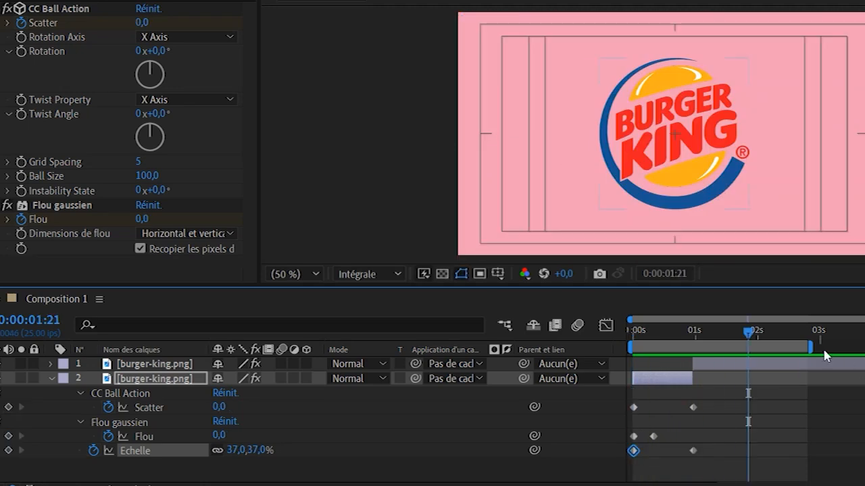
drag(750, 332, 635, 333)
key(space)
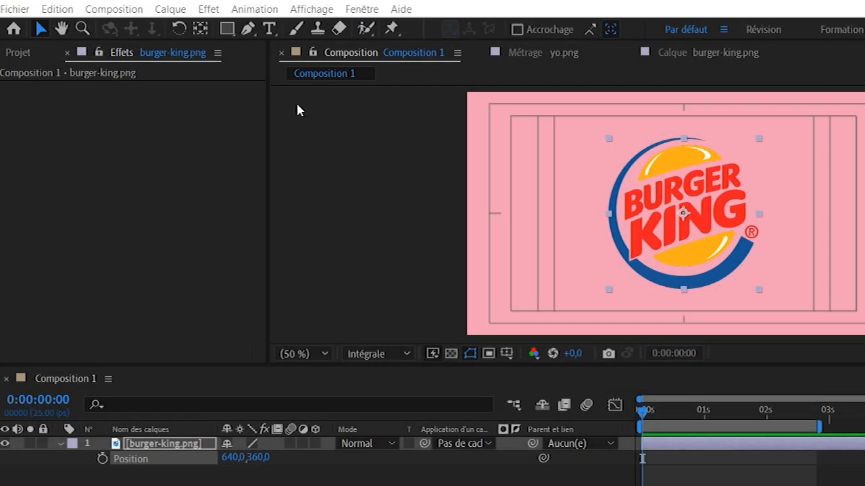
Step: Draw a rectangle shape layer filled with light blue 66E0E7 that covers the whole composition frame
click(228, 29)
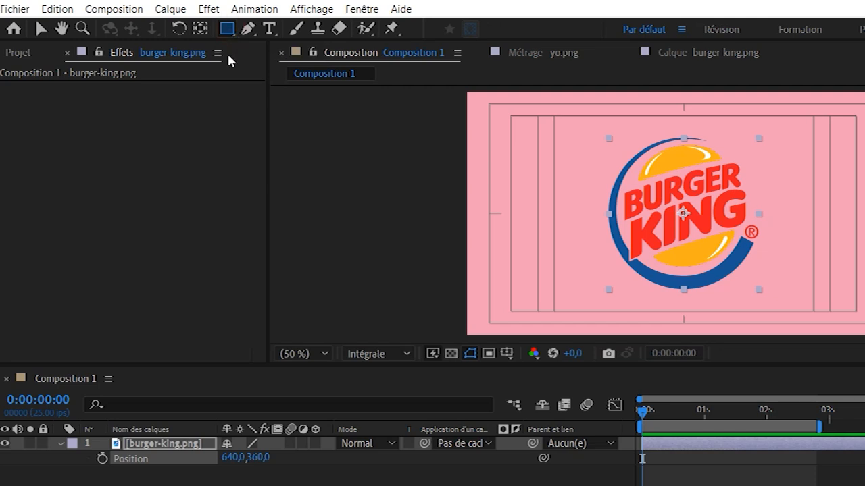
click(271, 480)
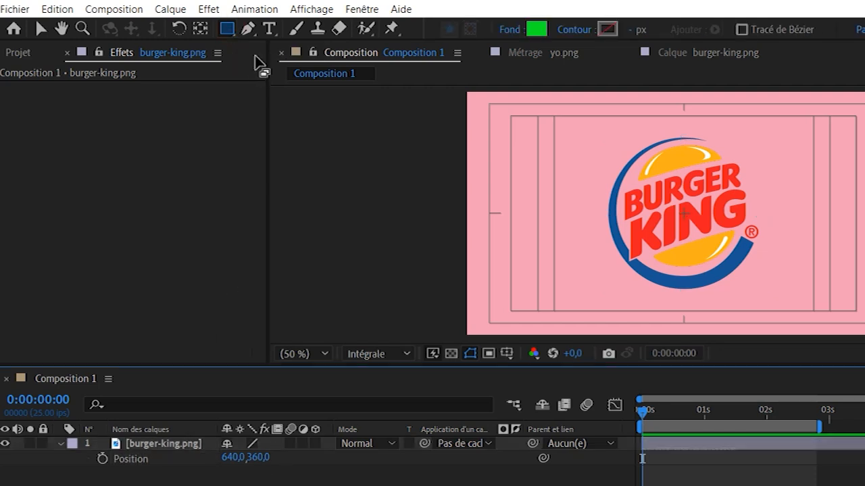
click(539, 31)
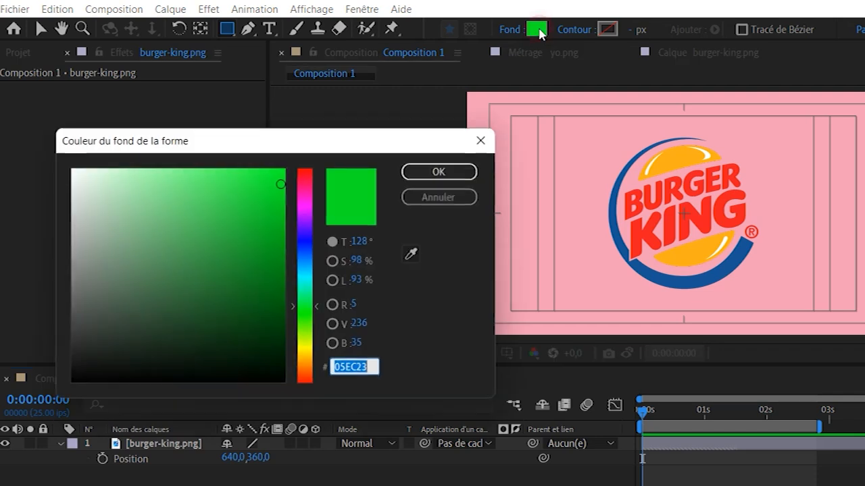
click(303, 273)
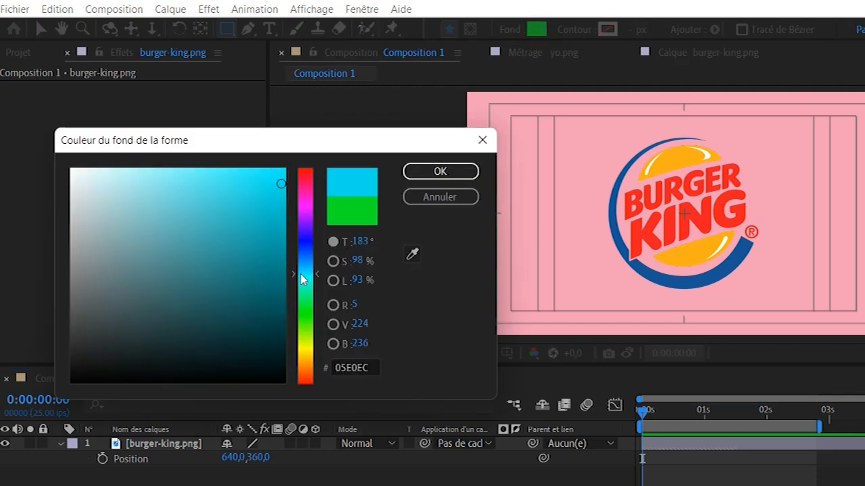
click(190, 187)
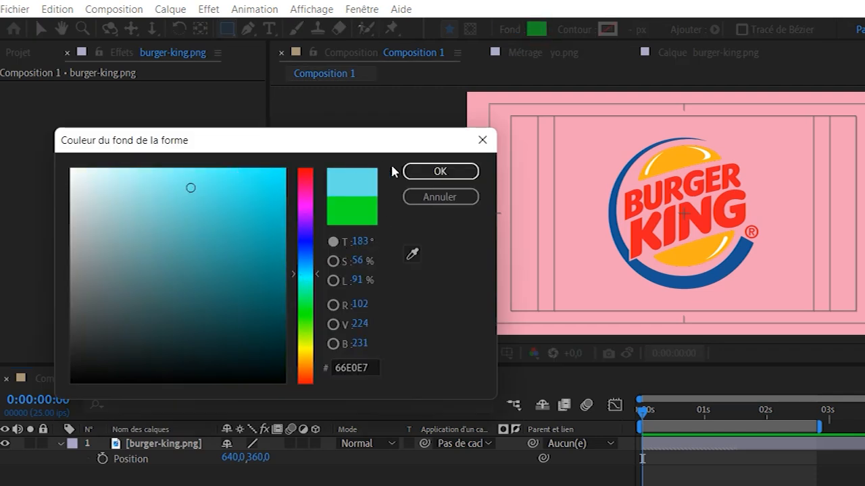
click(440, 171)
drag(456, 87, 864, 334)
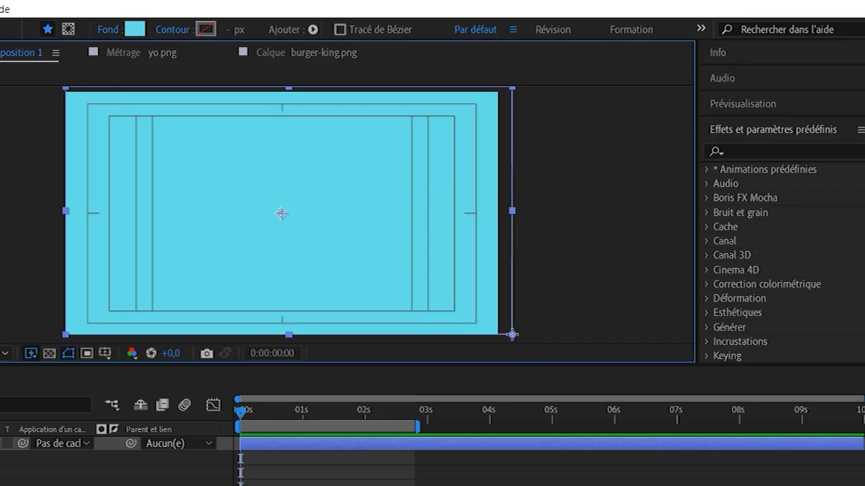
drag(512, 334, 511, 340)
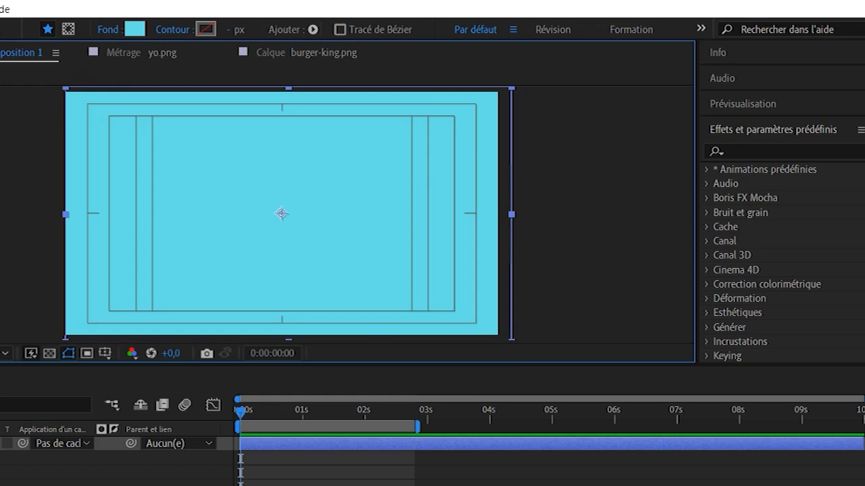
Step: Search the effects for "turbul" and apply Turbulences to the light blue shape layer
click(801, 148)
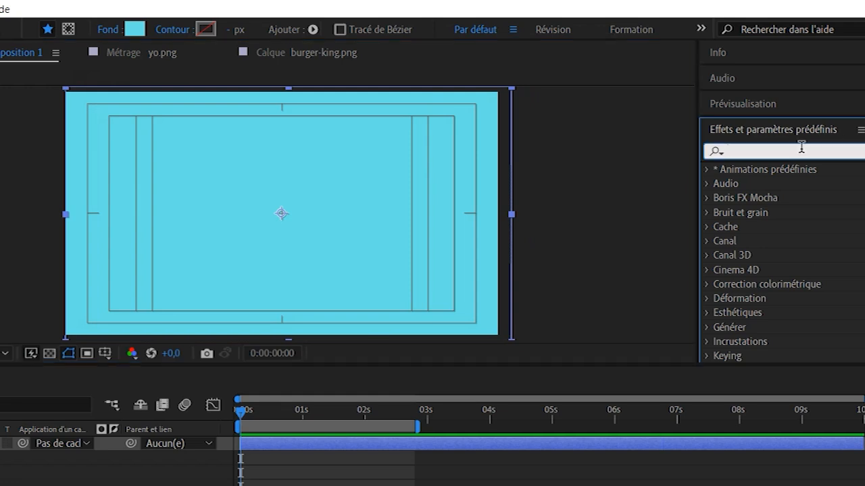
text(ur)
key(BackSpace)
key(BackSpace)
text(tur)
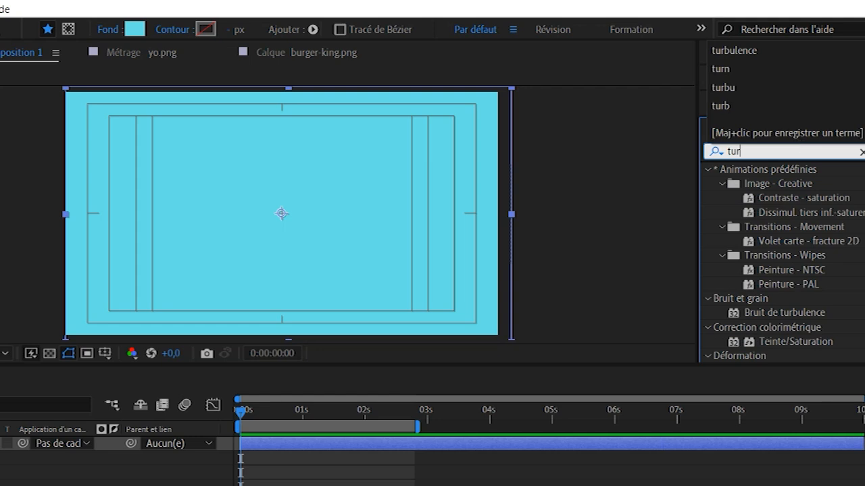
text(bul)
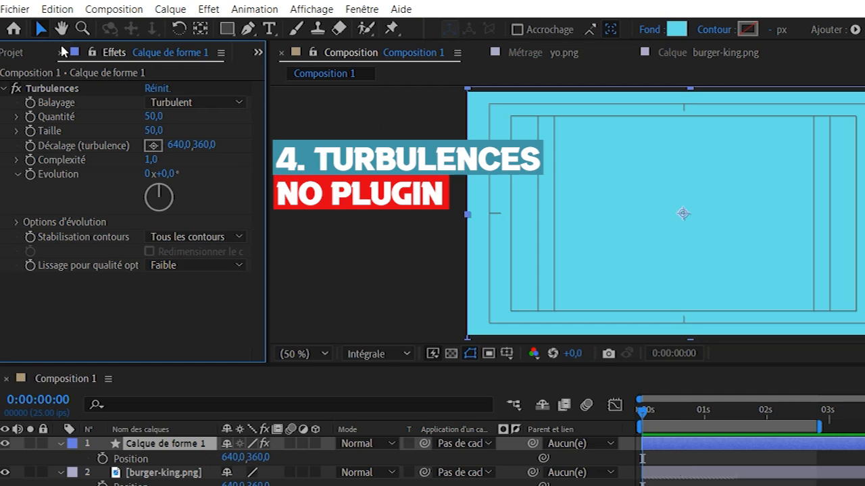
Step: Move the blue shape layer up to 602,0,-268,0 and set the Turbulences Complexité to 1,7 and Evolution to -162°
drag(596, 257, 603, 101)
drag(639, 140, 623, 96)
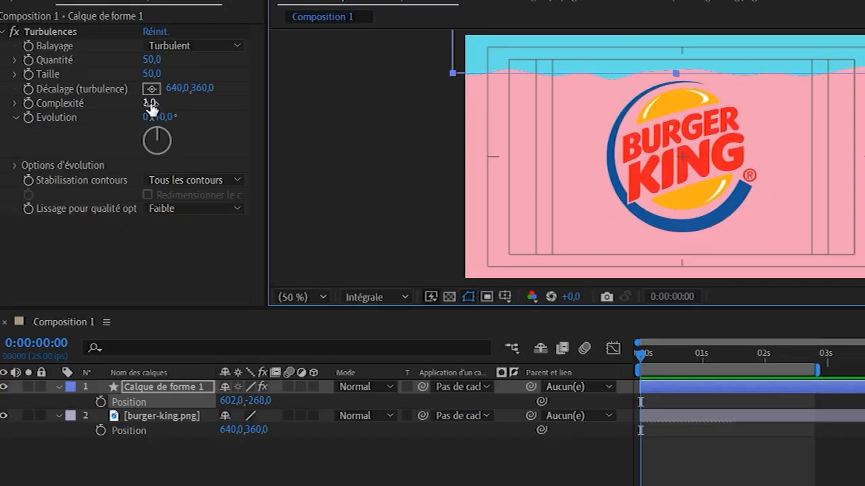
drag(152, 160, 193, 158)
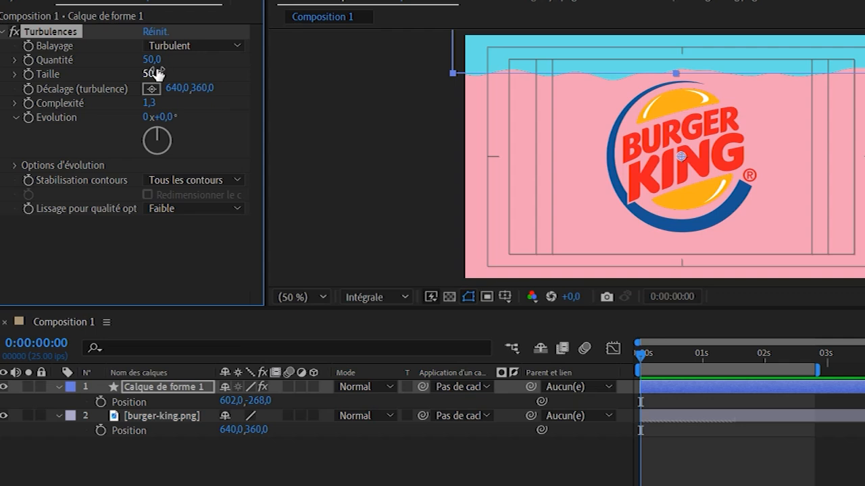
drag(165, 118, 31, 105)
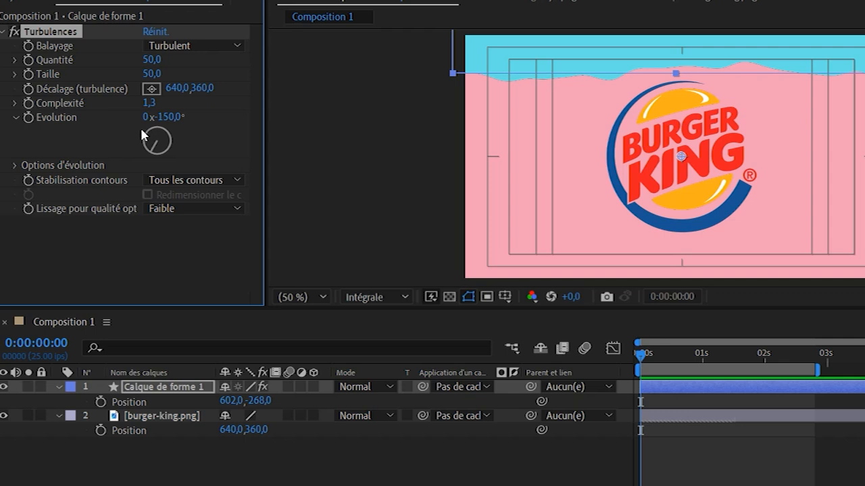
drag(150, 119, 211, 128)
drag(250, 102, 251, 102)
Step: Keyframe the shape layer's Position with easing at 602,0,-268,0 on 0:00:00:00 and at 602,0,257,0 on 0:00:01:04
click(100, 402)
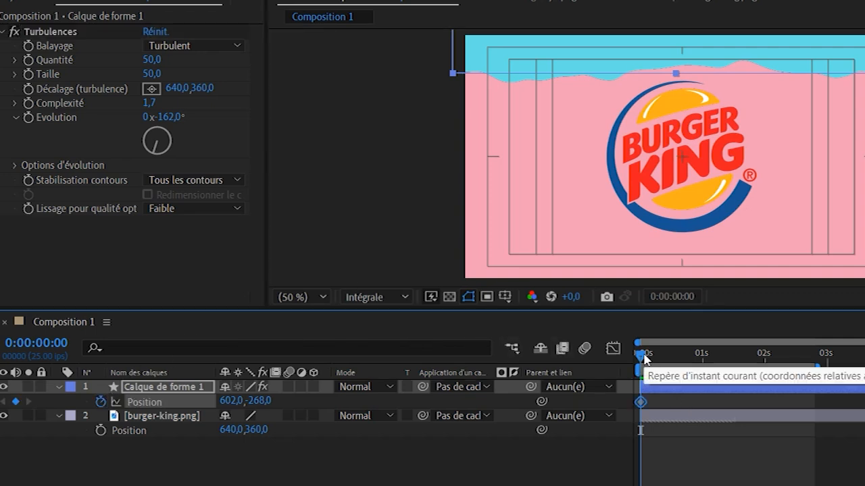
key(F9)
drag(642, 354, 713, 368)
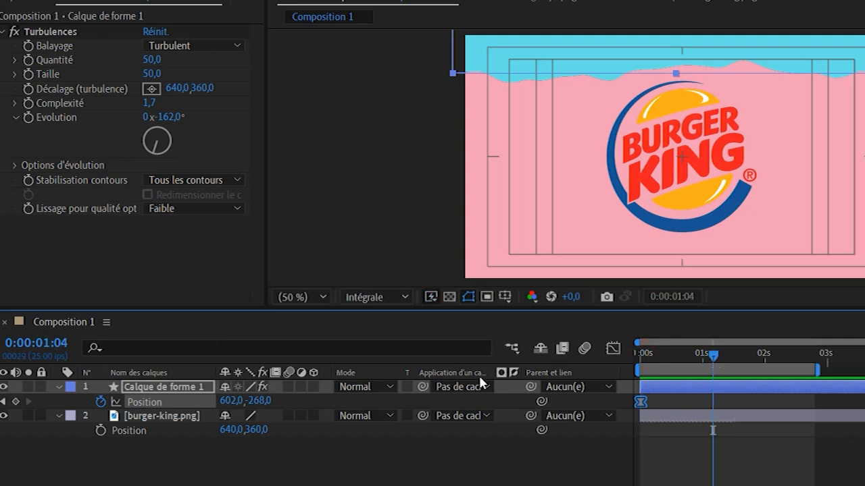
drag(260, 401, 699, 414)
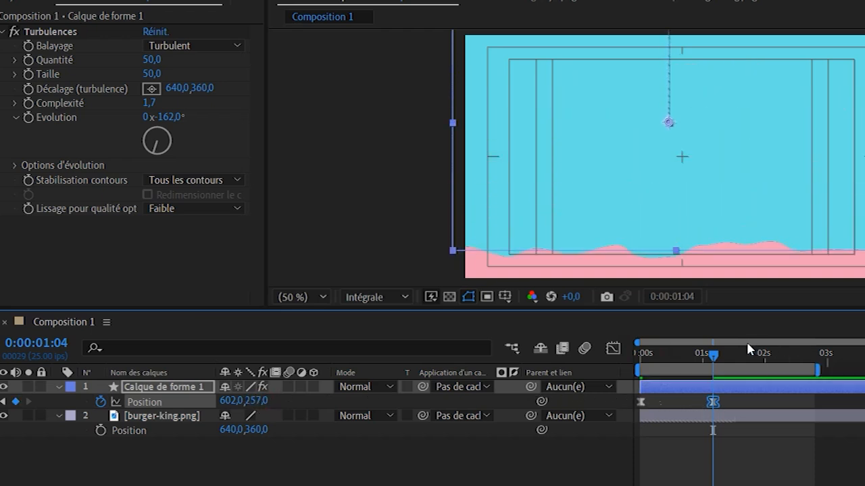
Step: Raise the Turbulences Complexité on the blue shape layer to 9,2, previewing the wipe animation before and after the change
drag(713, 354, 632, 354)
key(ctrl+shift+h)
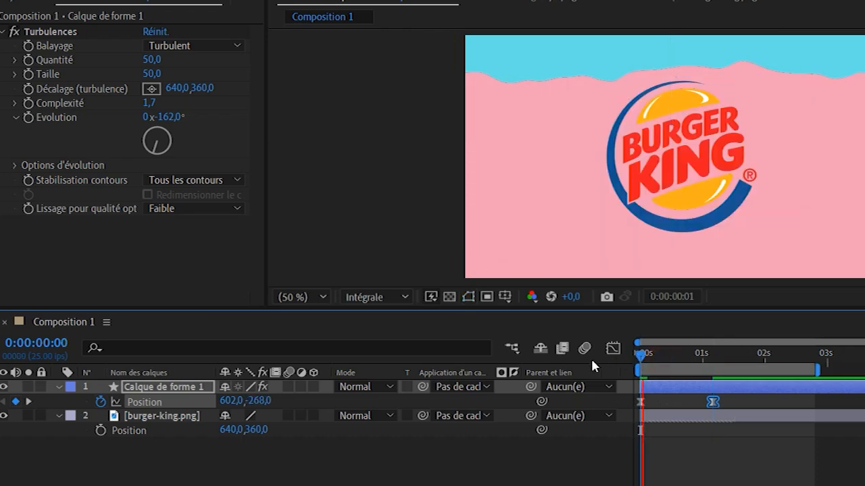
key(space)
key(space)
key(ctrl+shift+h)
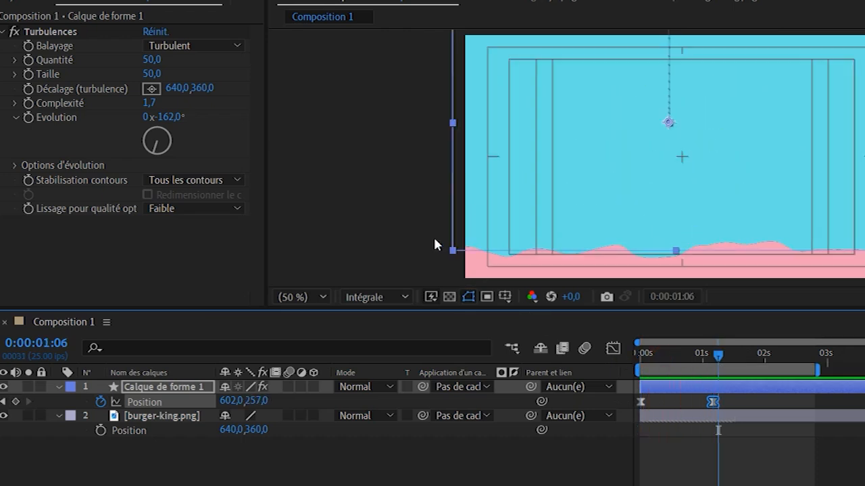
drag(149, 103, 277, 99)
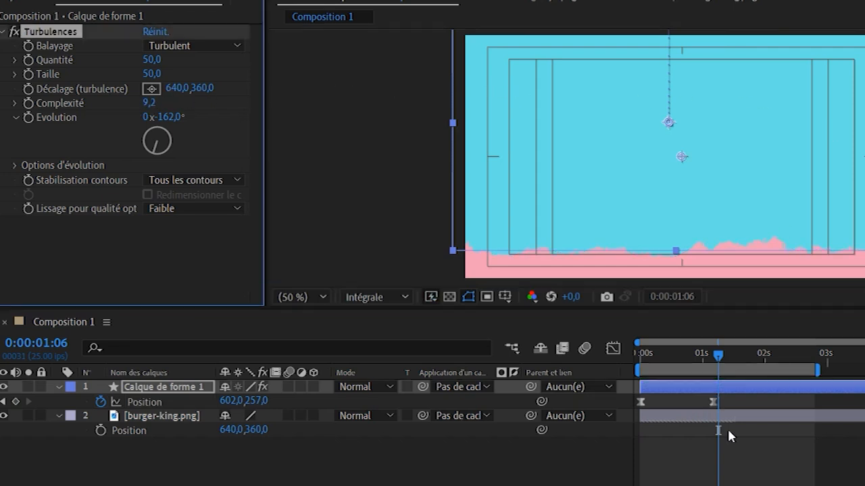
drag(719, 355, 506, 357)
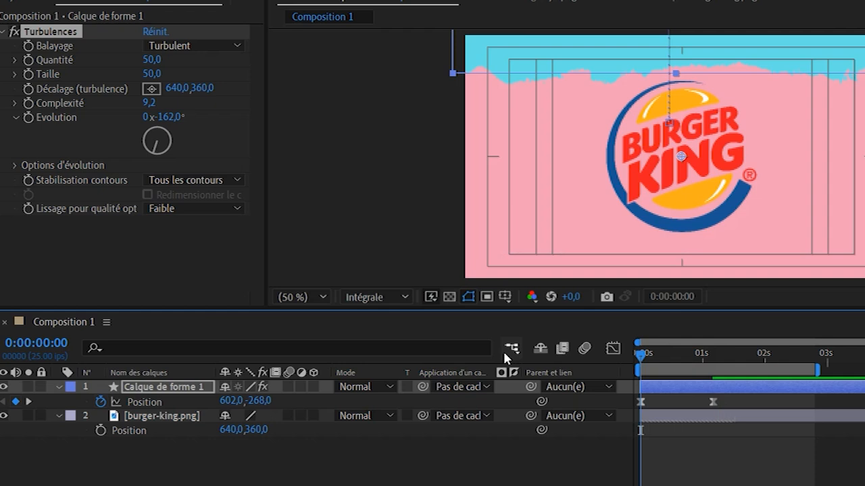
key(space)
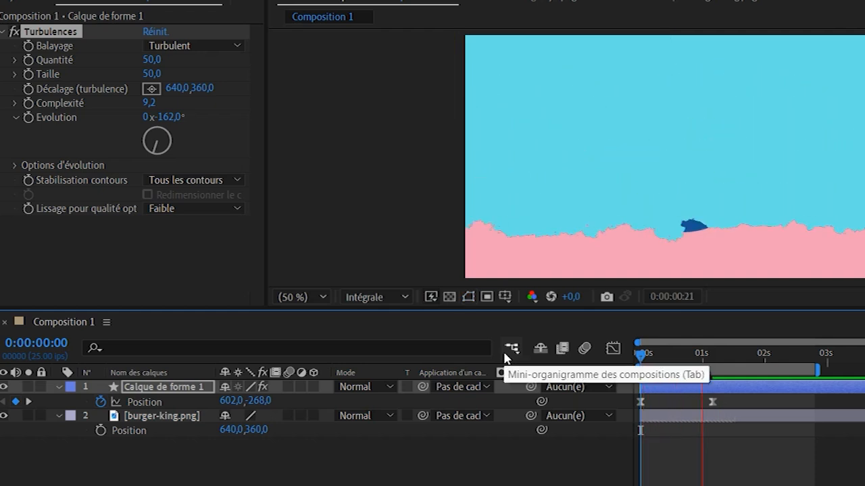
key(space)
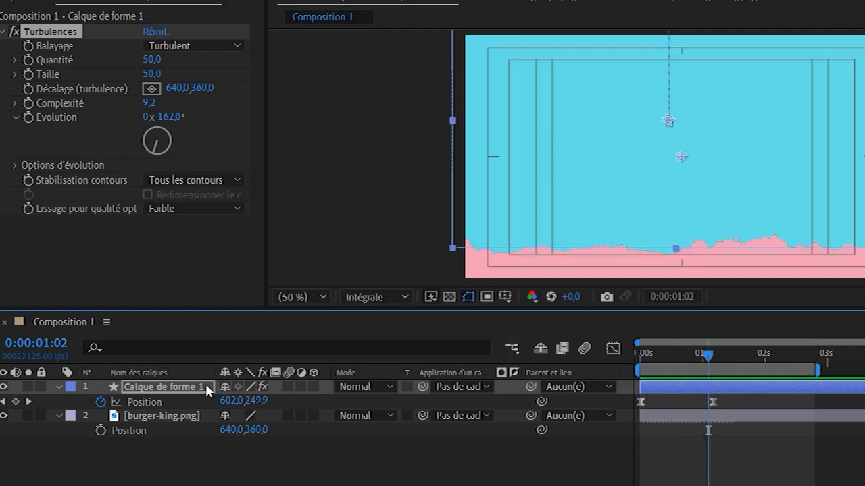
Step: Set Calque de forme 1 as the track matte of the burger-king.png layer and scrub the reveal to 0:00:00:14
click(200, 390)
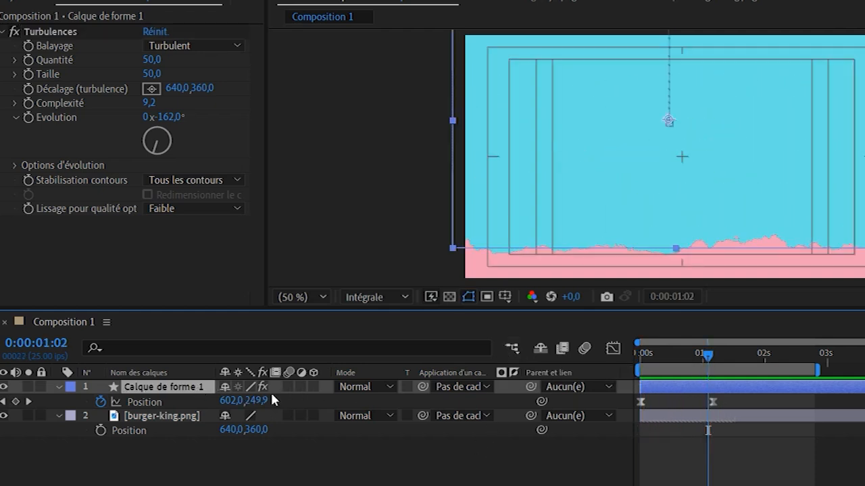
click(486, 417)
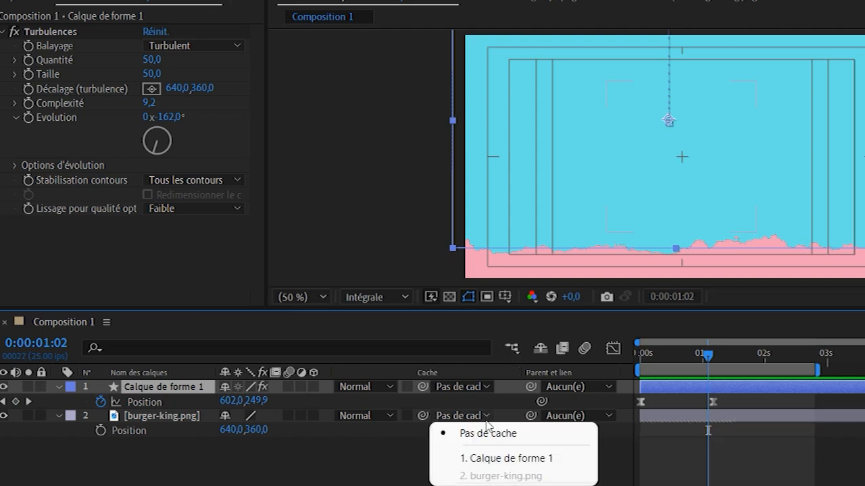
click(496, 460)
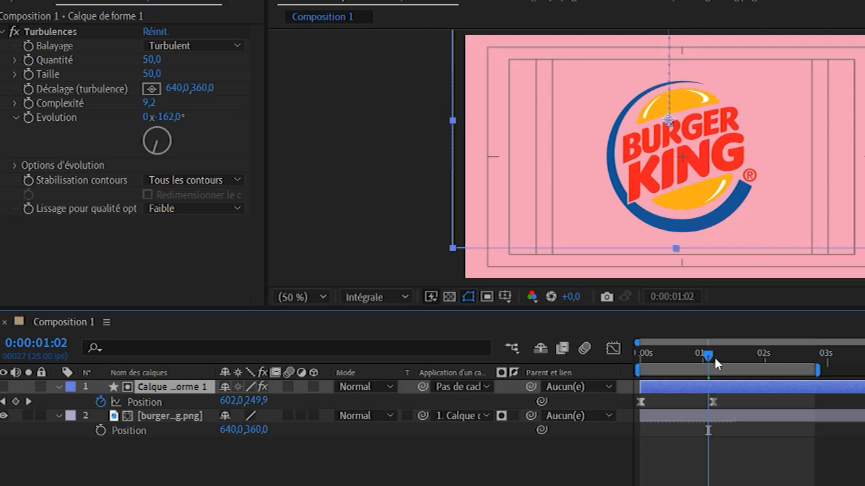
drag(716, 364, 684, 371)
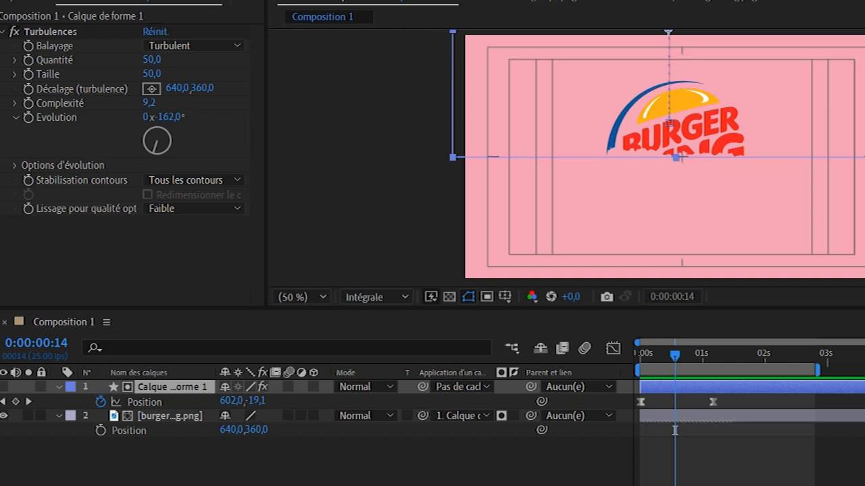
Step: Apply Gaussian Blur to the matte shape layer with Flou at 9,0, and shorten the work area slightly for a preview from the start
double_click(864, 74)
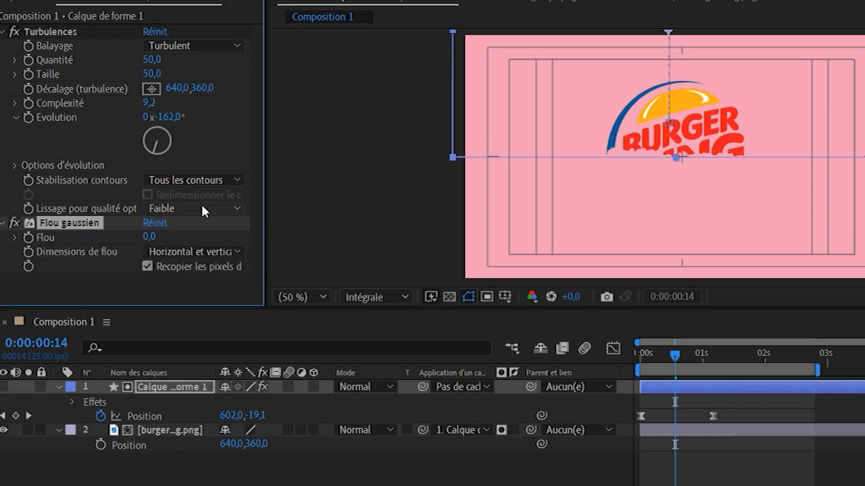
drag(147, 237, 194, 231)
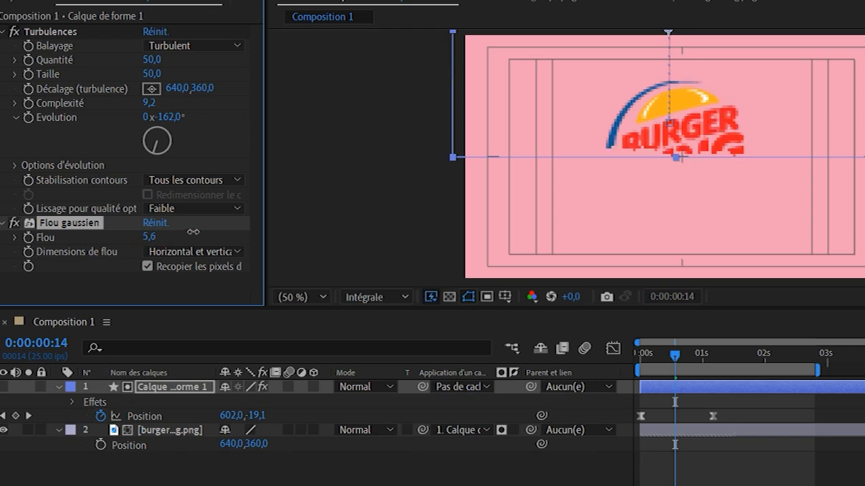
drag(205, 232, 218, 233)
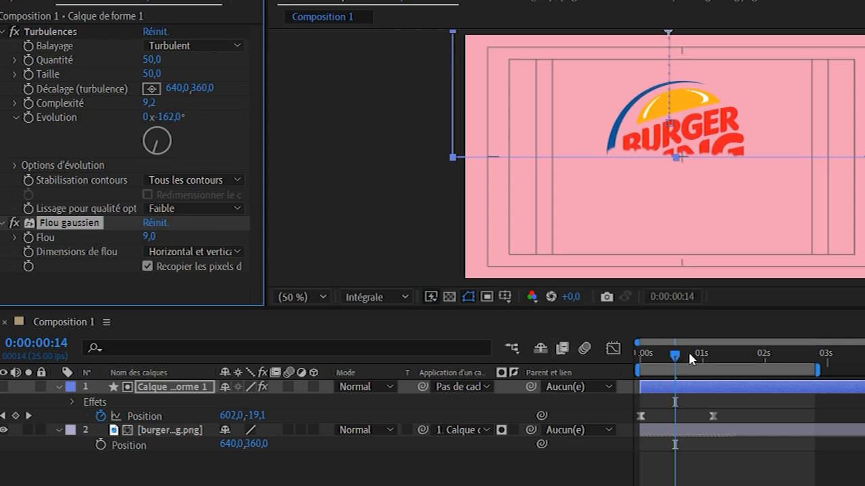
drag(816, 369, 803, 368)
drag(675, 355, 585, 360)
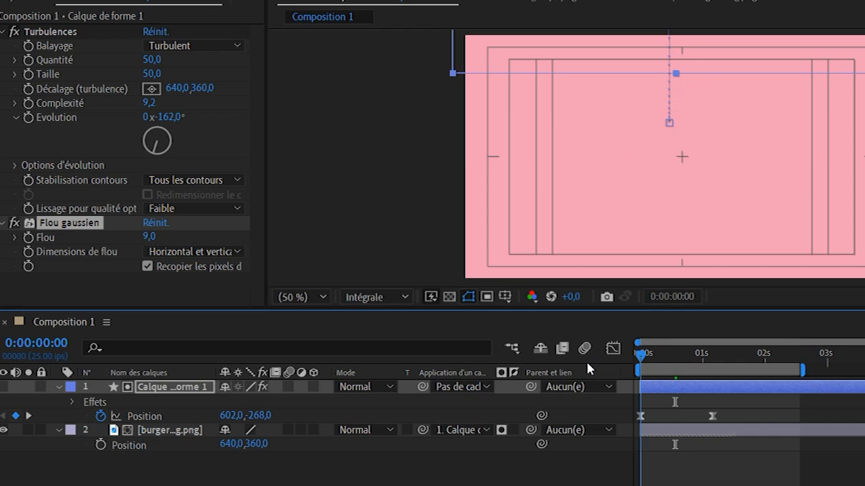
key(space)
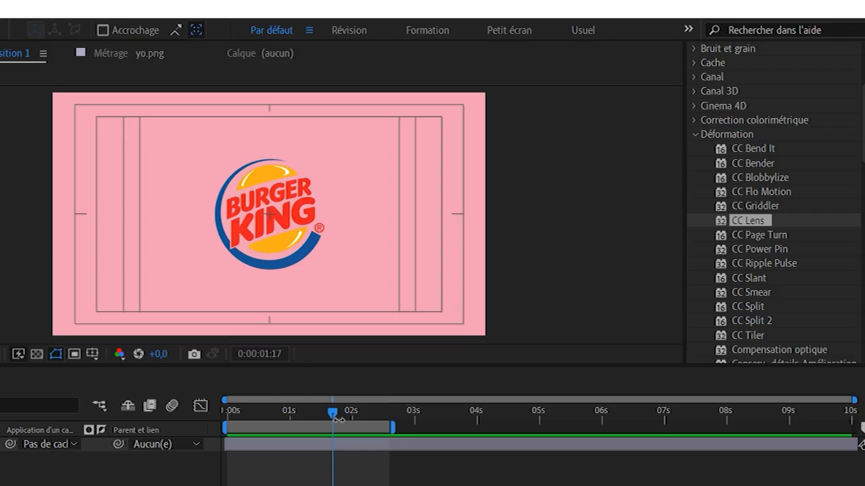
Step: Apply CC Lens to the Burger King logo layer and keyframe its Size at 0 on 0:00:00:00
drag(336, 416, 233, 414)
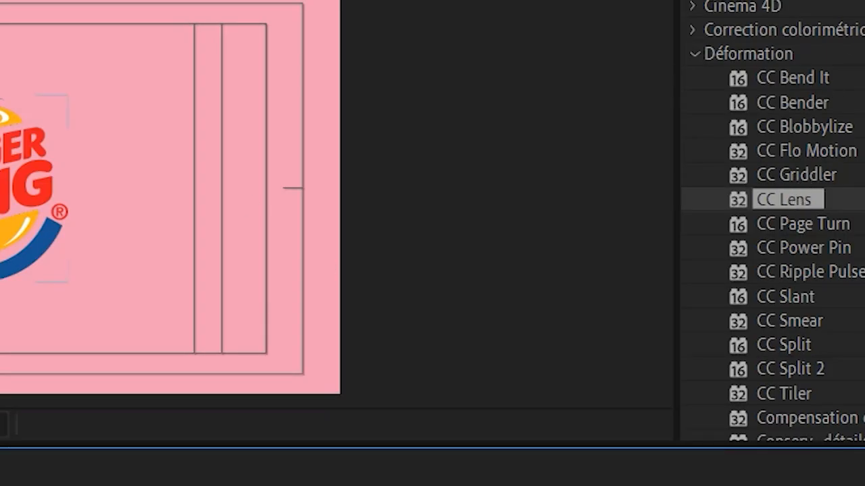
click(13, 189)
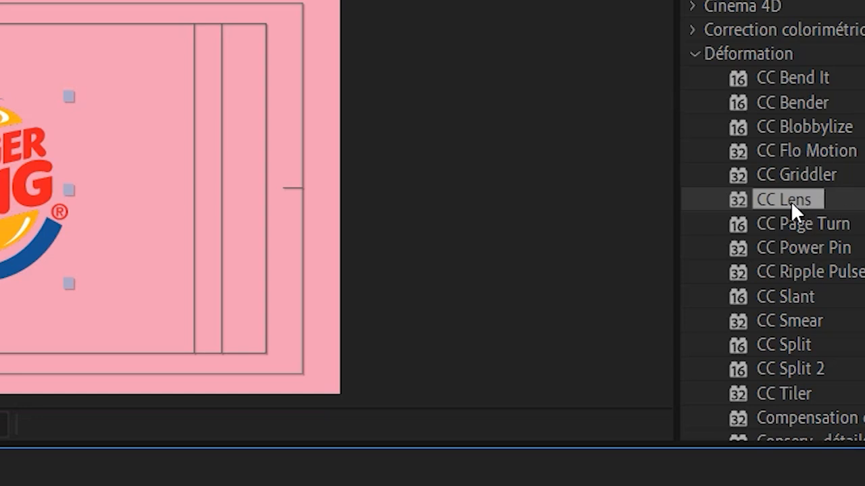
double_click(791, 201)
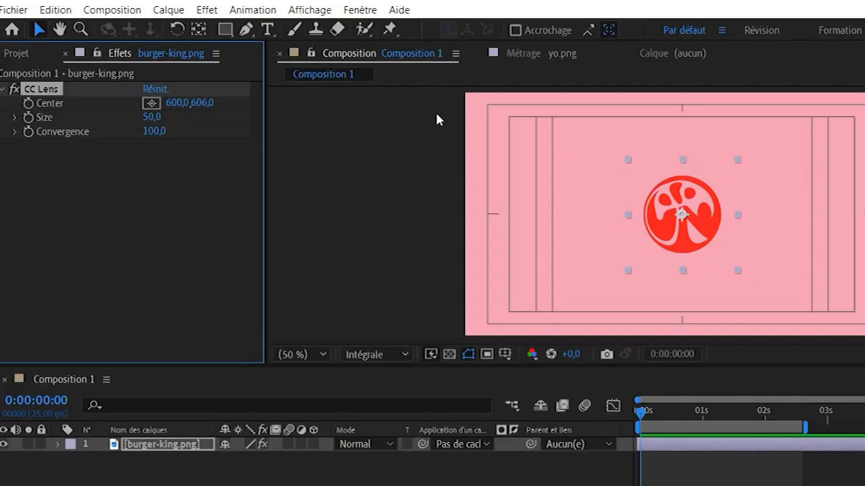
click(154, 119)
text(0)
key(Return)
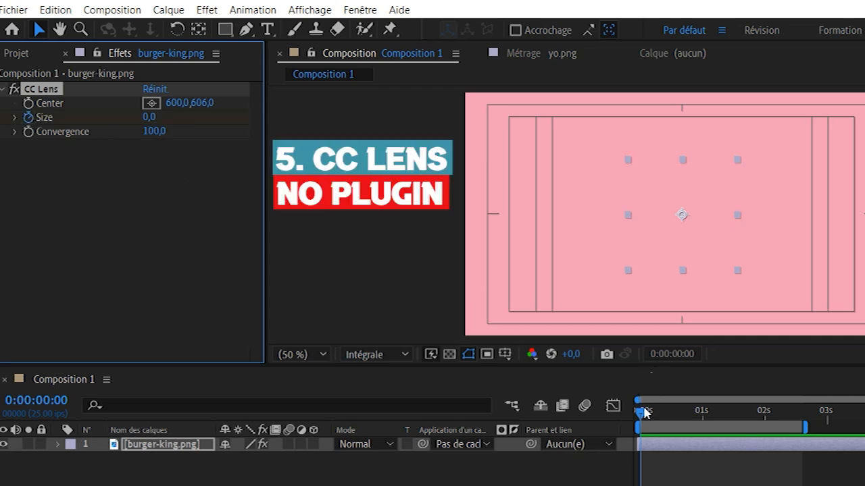
Step: Keyframe the CC Lens Size at 50 on 0:00:00:21 and at 386 on 0:00:01:23
drag(673, 419, 696, 419)
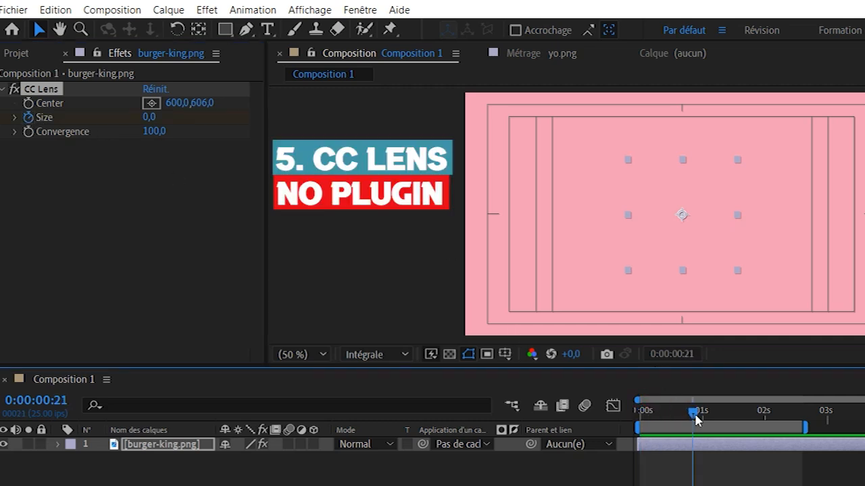
click(150, 118)
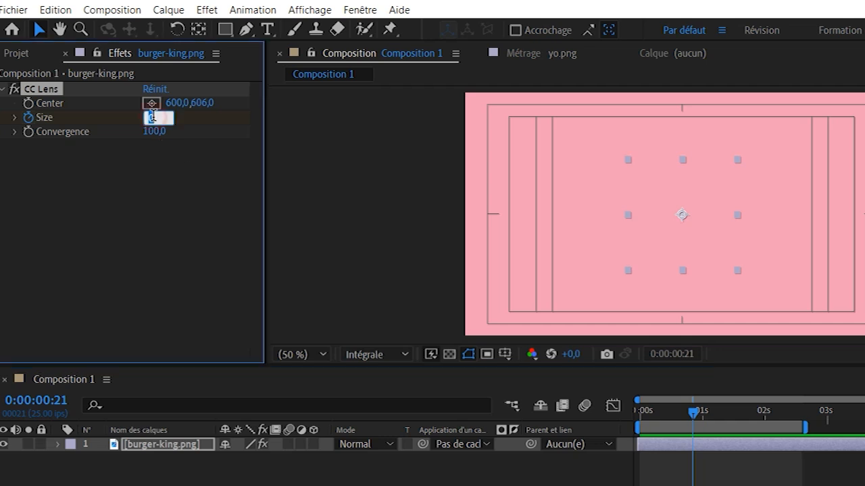
text(50)
key(Return)
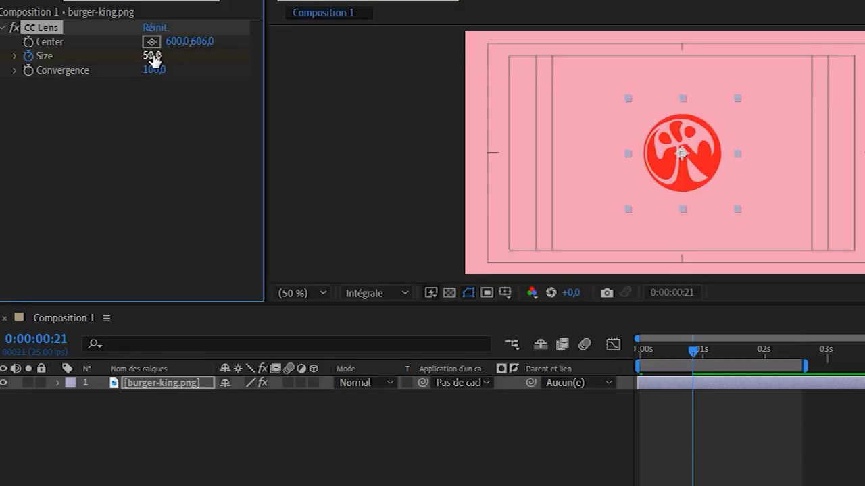
key(u)
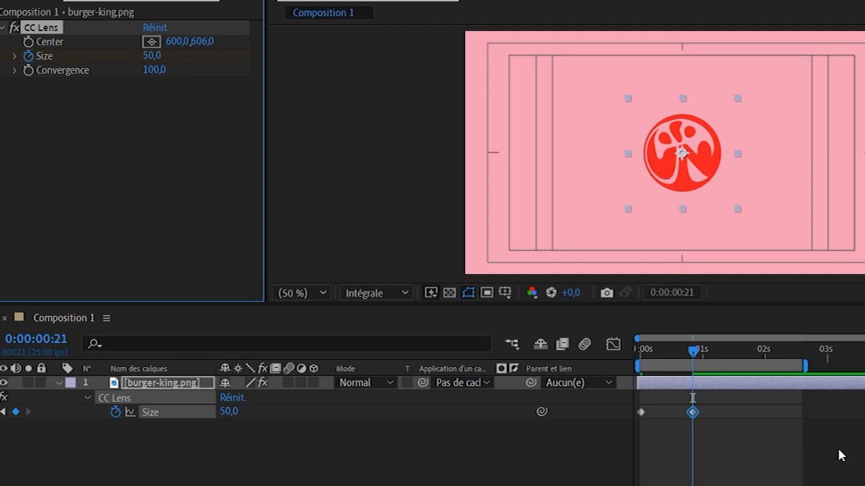
drag(694, 354, 762, 362)
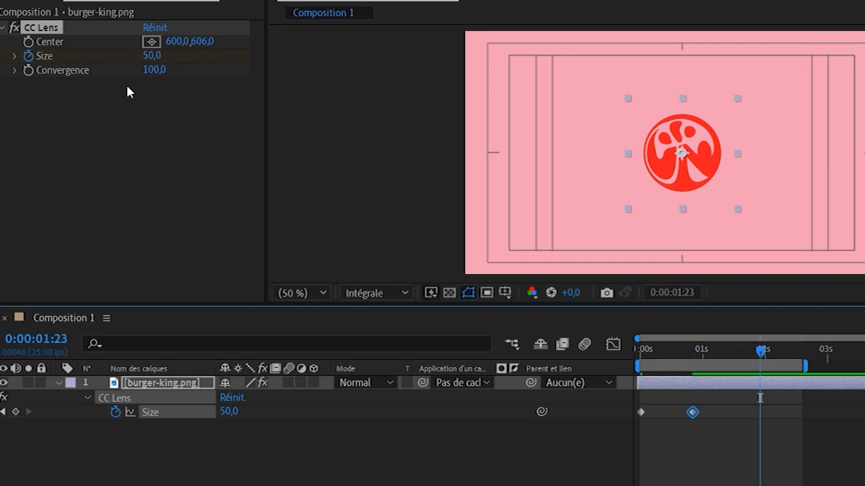
drag(152, 56, 431, 50)
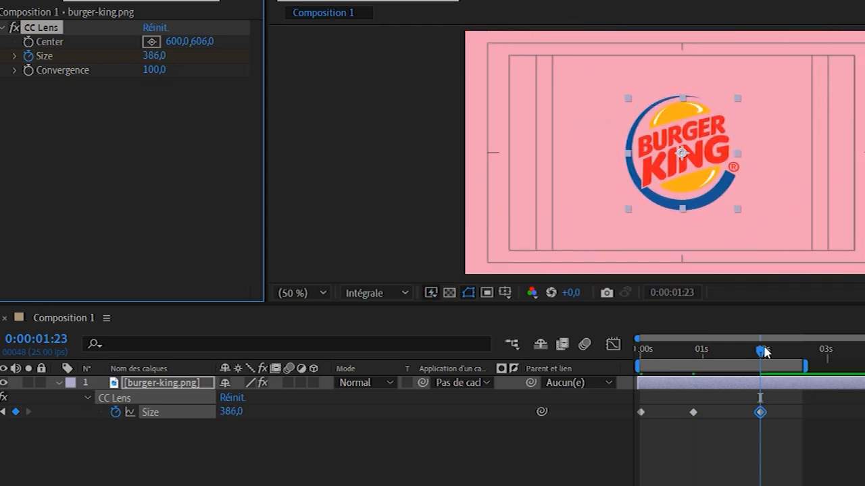
Step: Keyframe the logo layer's Scale at 27% on 0:00:00:06 and at 44% on 0:00:00:20
key(shift+s)
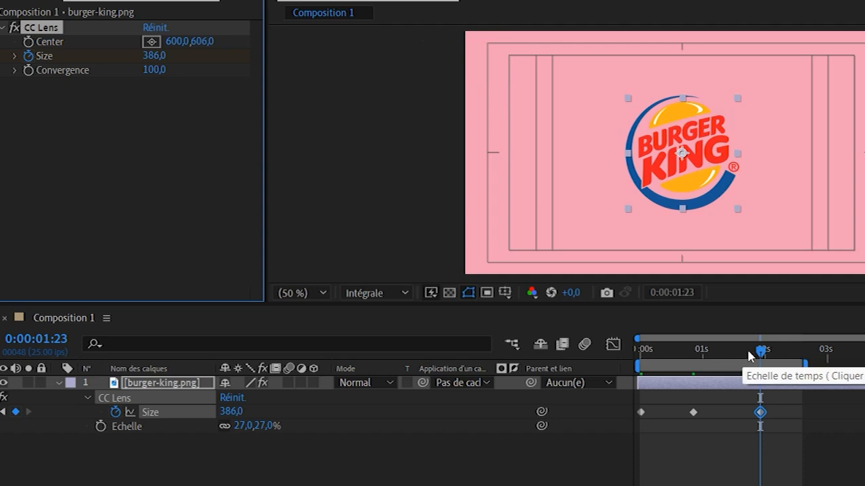
drag(760, 350, 661, 370)
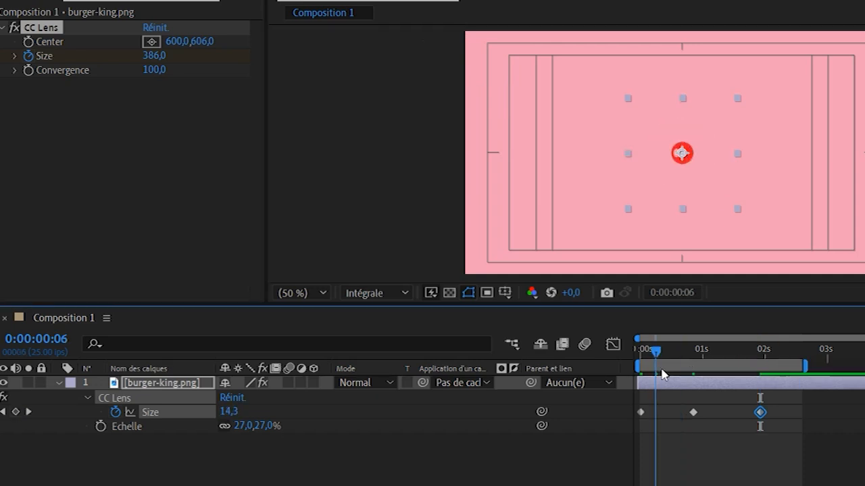
click(101, 422)
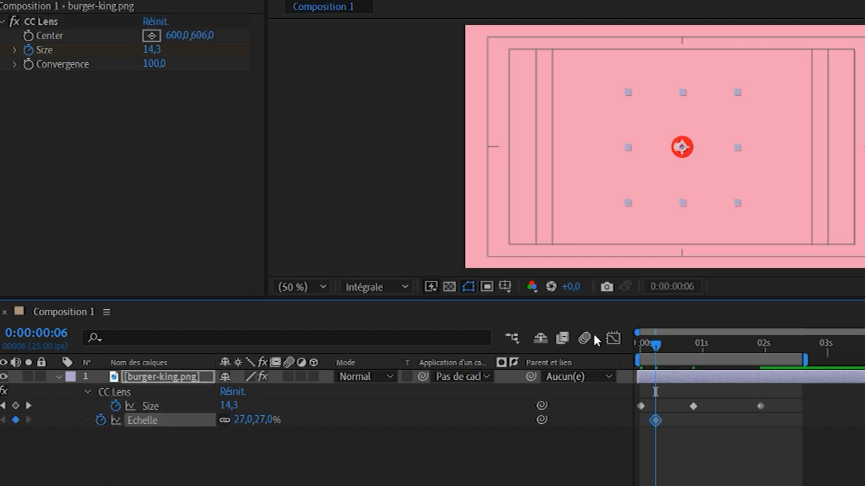
drag(683, 354, 690, 356)
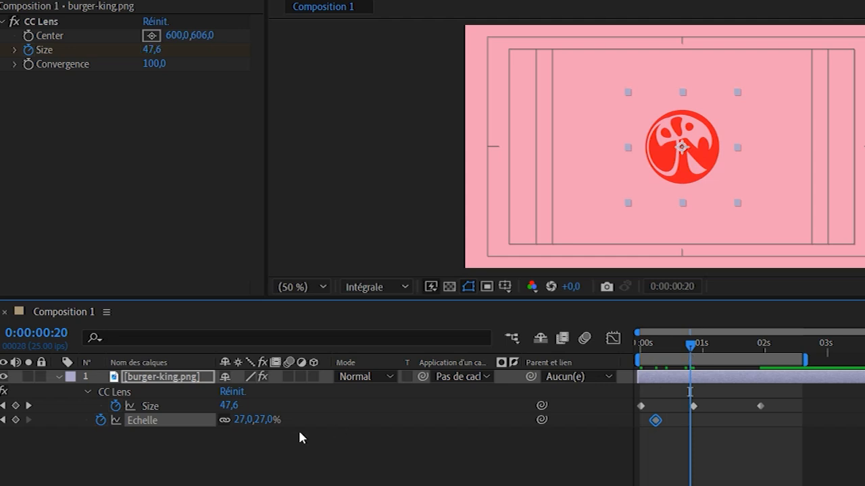
drag(249, 429, 262, 422)
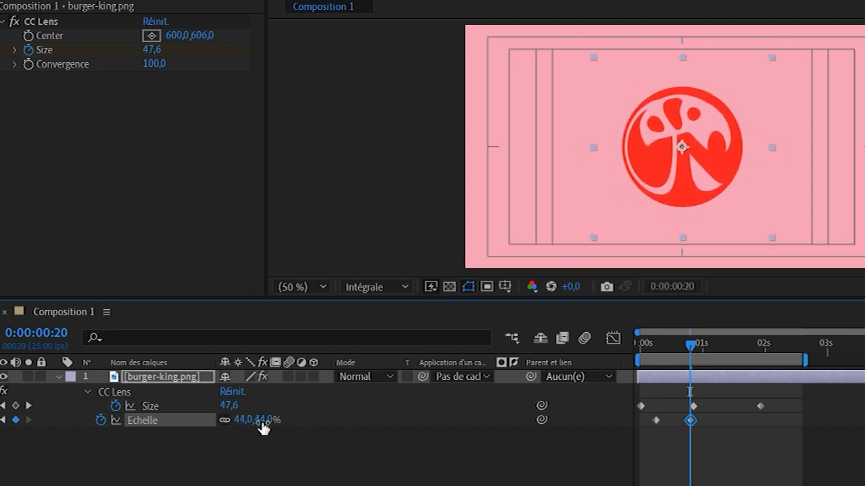
Step: Keyframe the logo layer's Scale at 55% on 0:00:01:09 and at 29% on 0:00:01:17, and check the frame at 0:00:02:00
drag(696, 346, 726, 348)
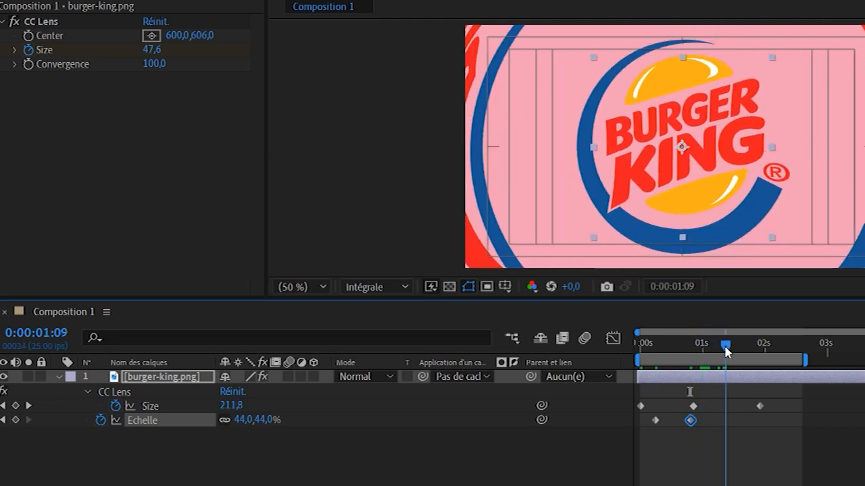
drag(244, 425, 254, 422)
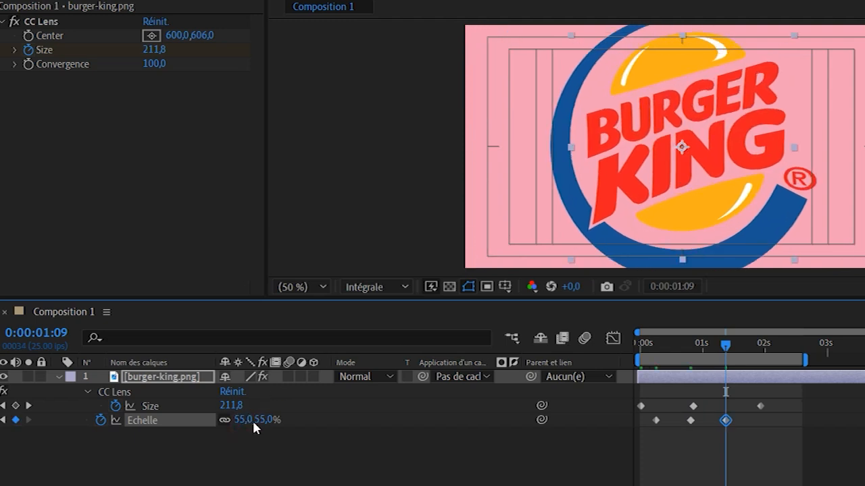
drag(732, 350, 751, 355)
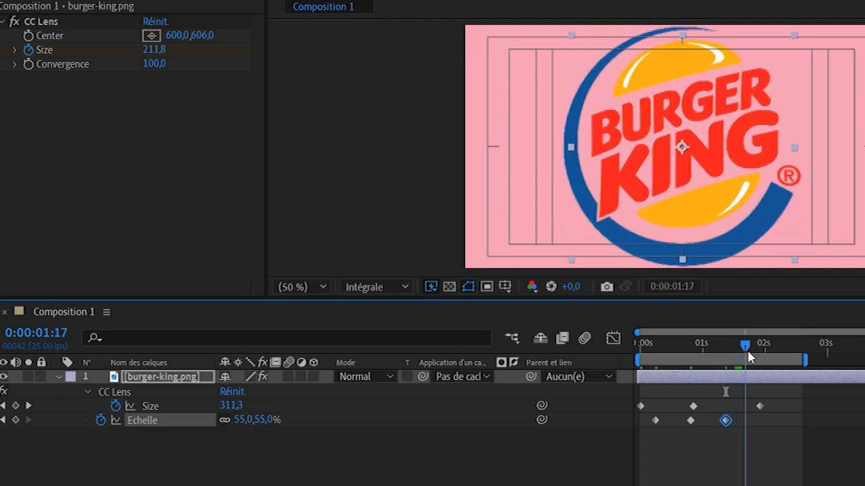
drag(243, 423, 224, 423)
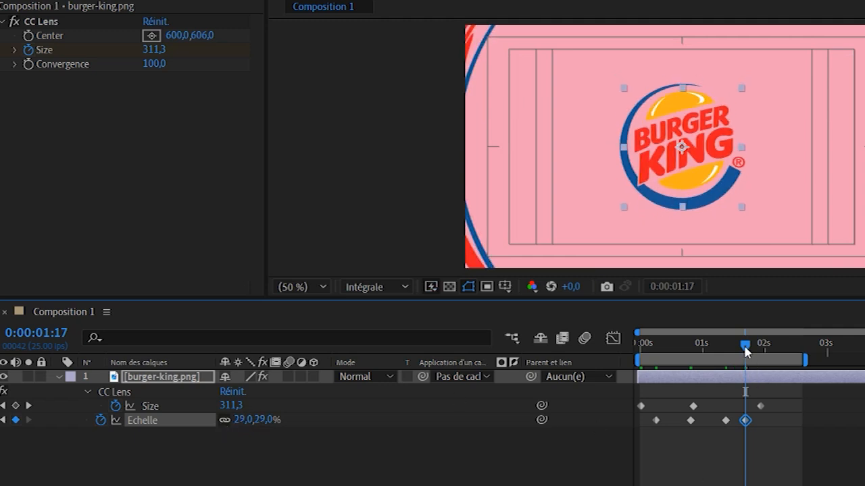
drag(746, 348, 767, 351)
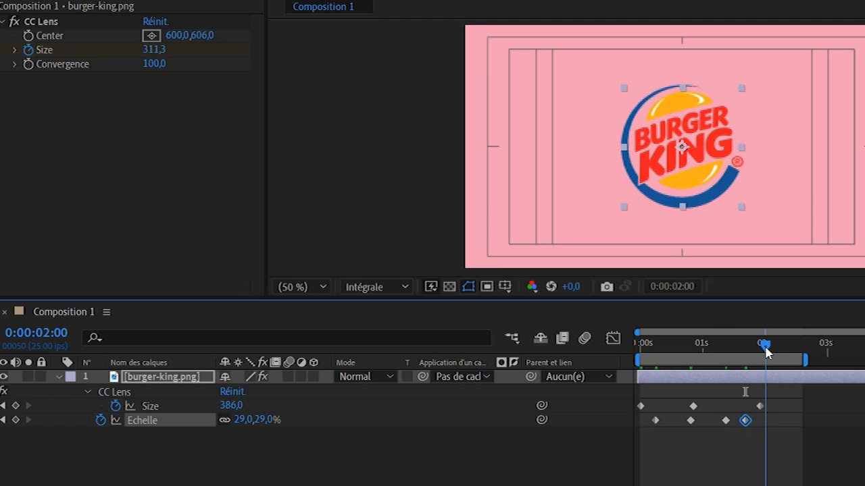
Step: Apply Easy Ease to all of the logo layer's CC Lens Size and Scale keyframes
click(688, 348)
drag(780, 438, 625, 387)
key(F9)
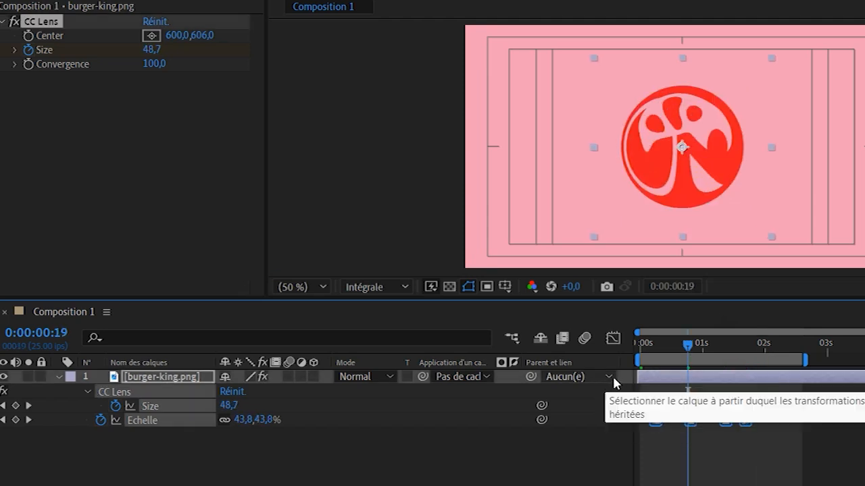
Step: Reshape the speed curves of all Size and Scale keyframes so each move starts fast and slows gradually, and return to the start
click(614, 338)
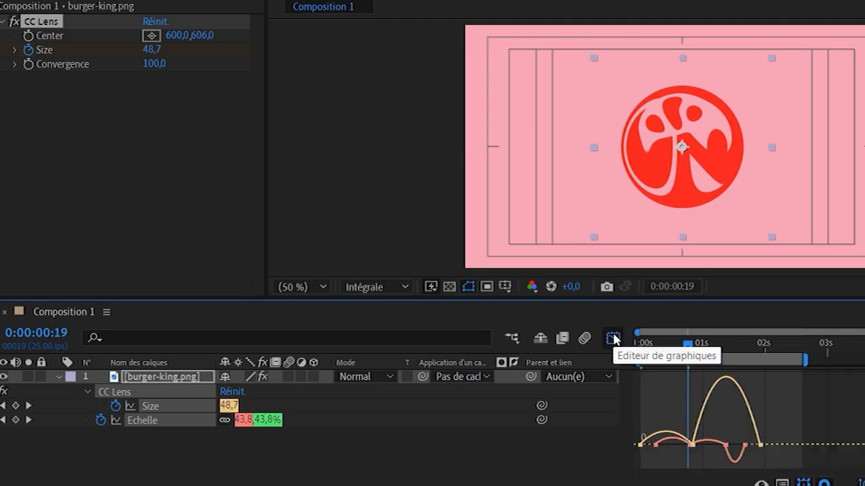
click(613, 338)
click(614, 339)
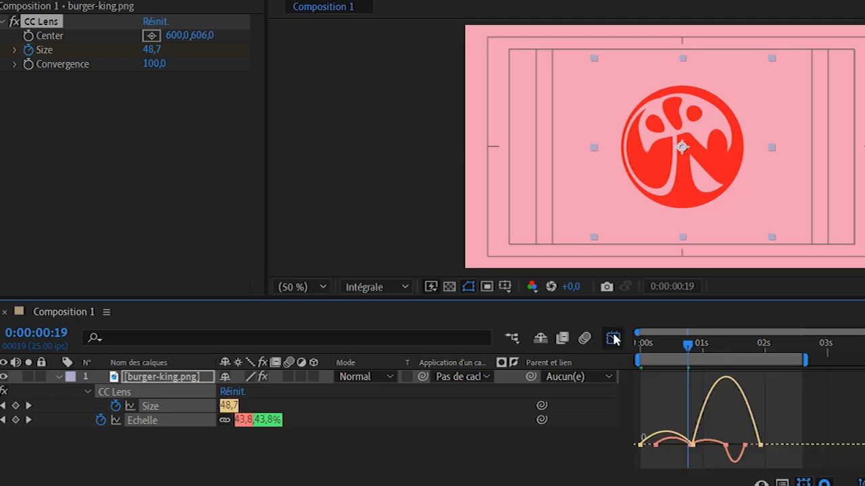
drag(797, 462, 616, 408)
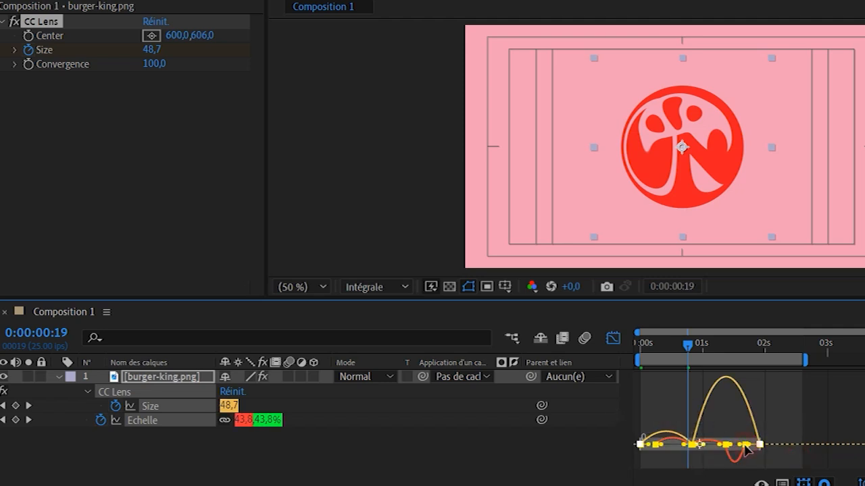
drag(739, 444, 718, 447)
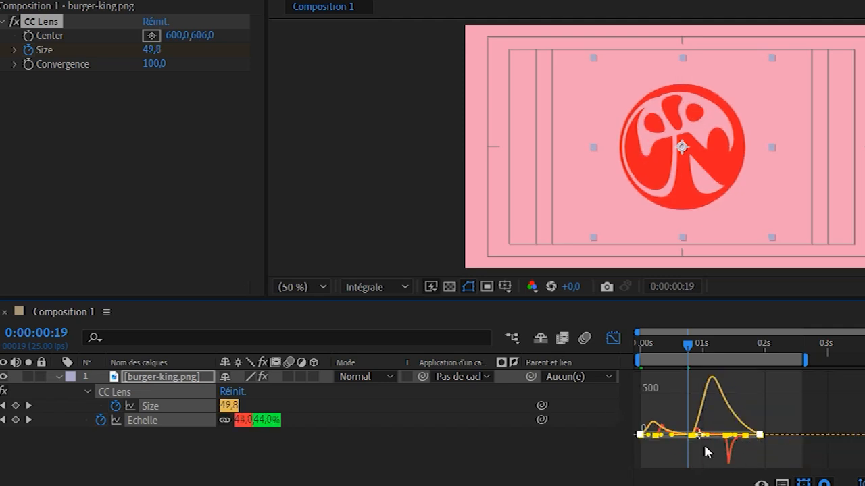
click(613, 339)
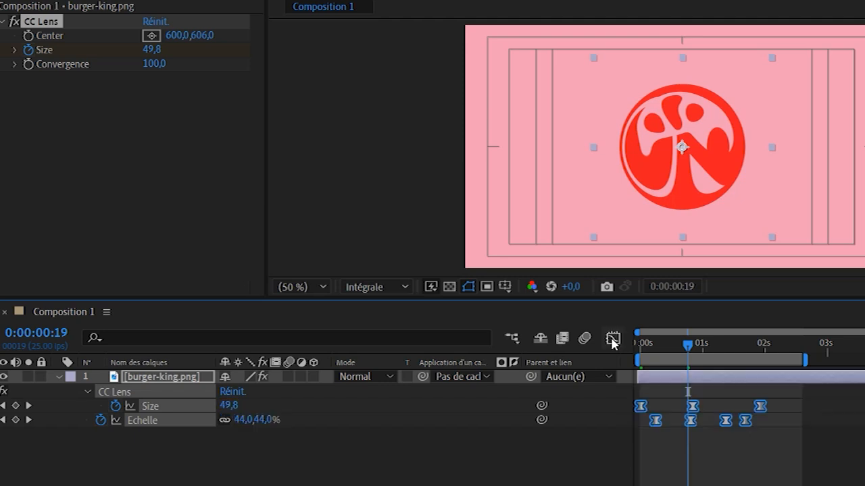
key(Home)
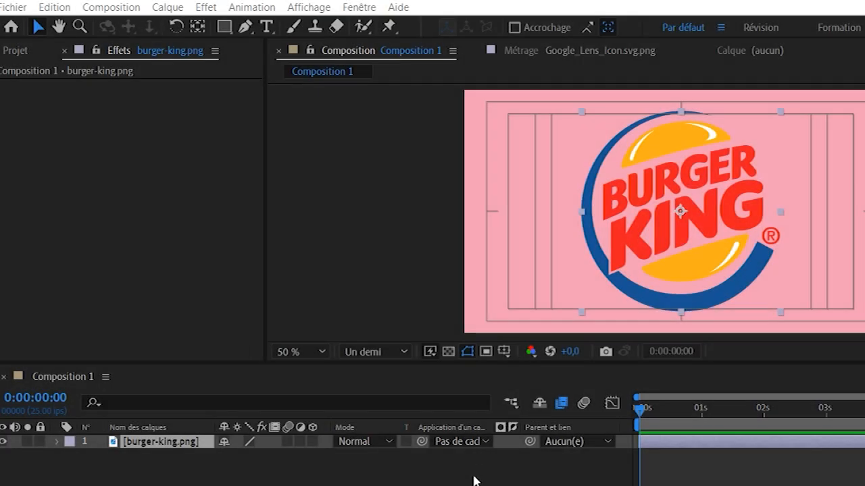
Step: Create a green 1280 × 720 px solid named ki above the logo layer
right_click(474, 478)
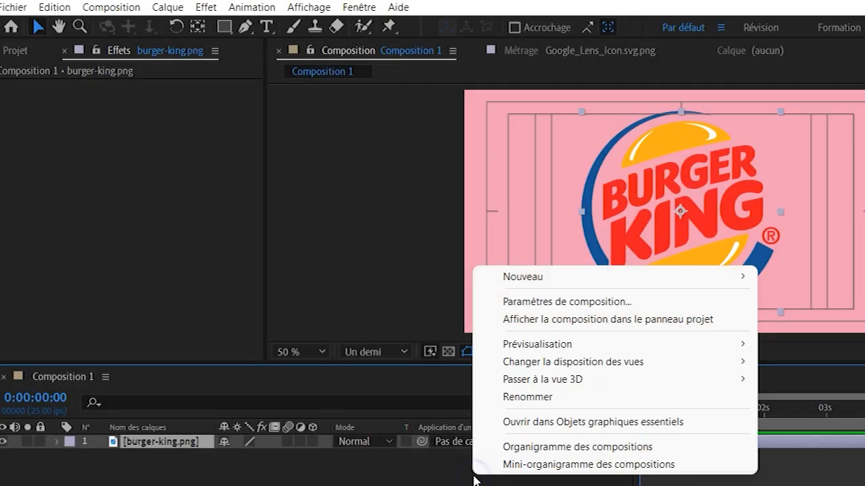
mouse_move(756, 279)
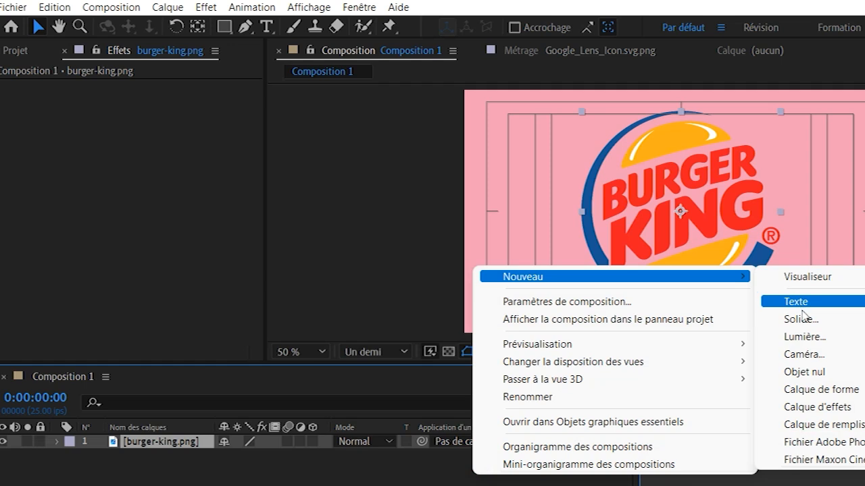
click(800, 319)
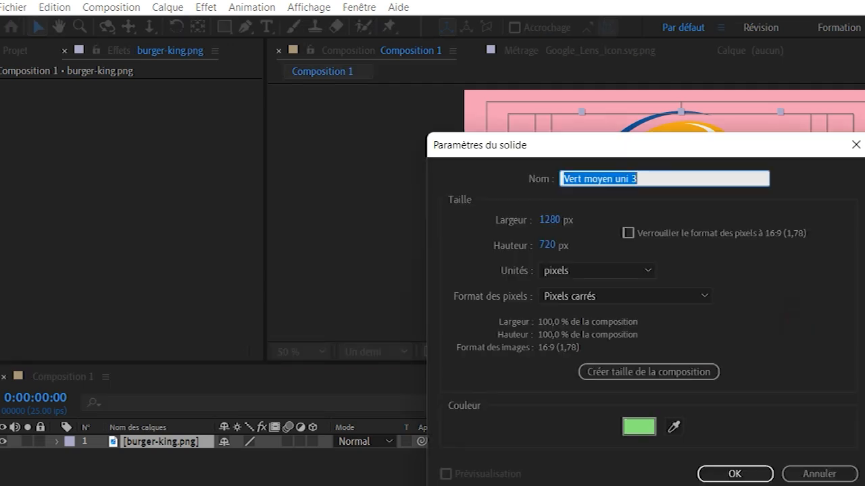
key(Return)
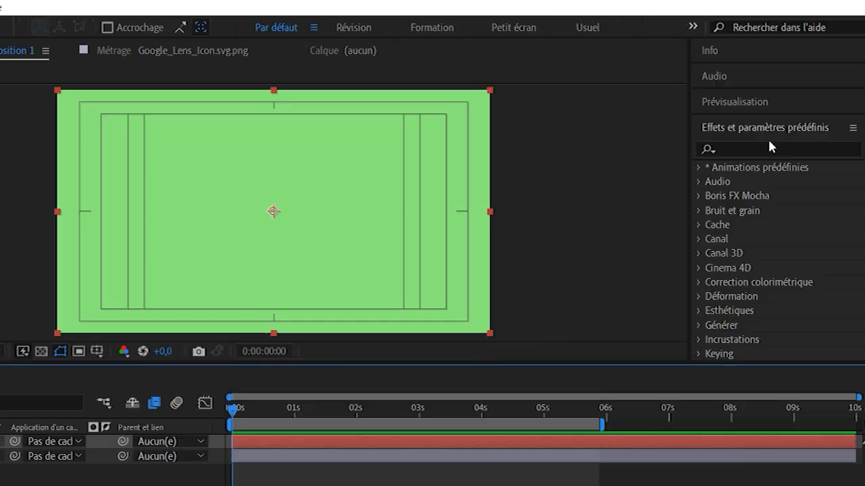
Step: Apply the Gamme des dégradés effect to the ki solid
click(766, 147)
text(g)
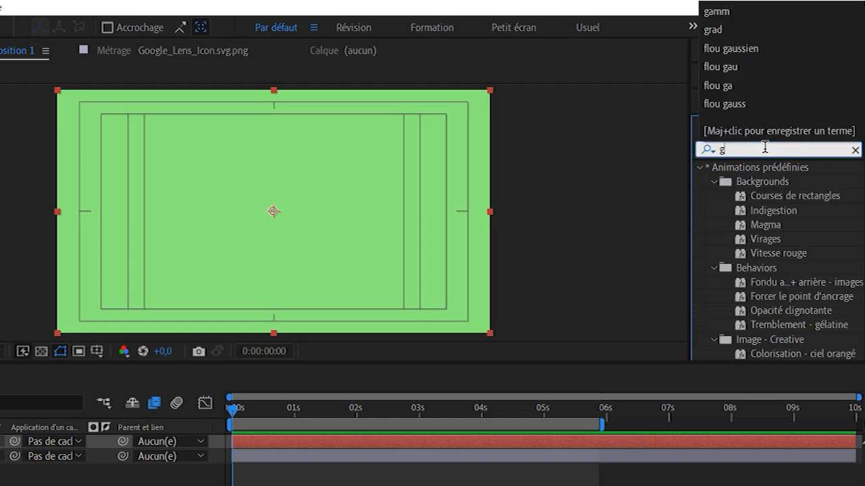
text(amme)
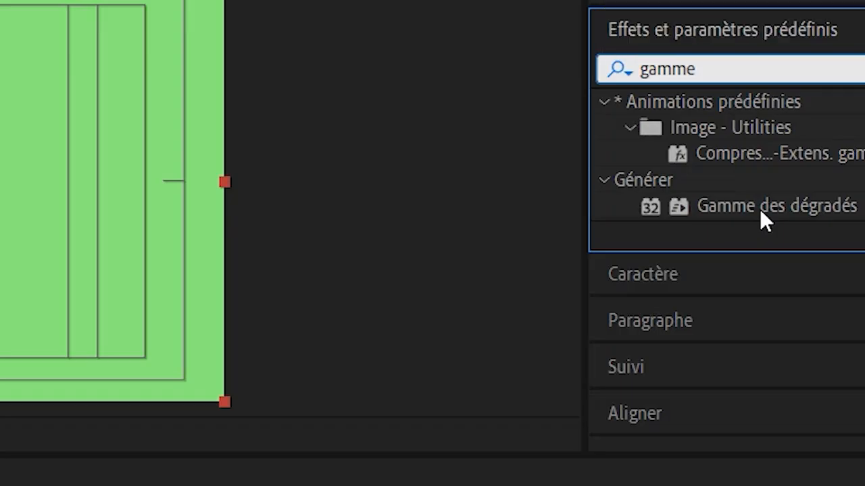
double_click(785, 226)
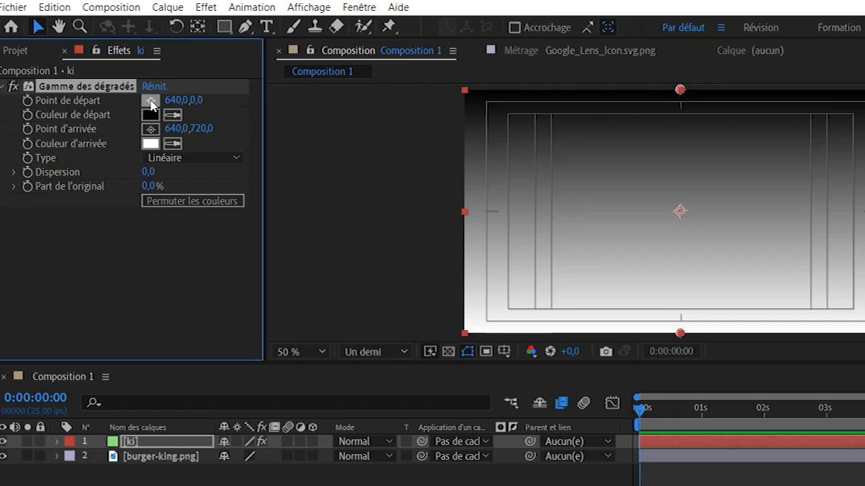
Step: Place the gradient's start point at about 1258, 346 and its end point at about 262, 366, and hide the ki layer
click(151, 100)
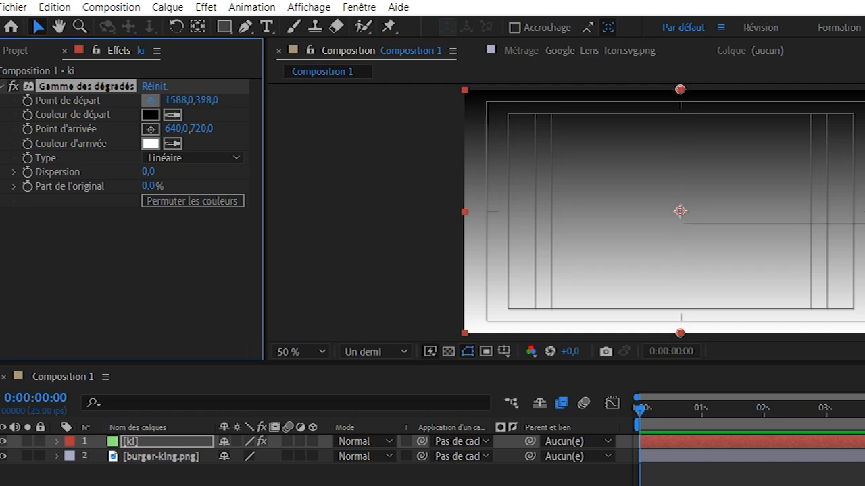
click(864, 206)
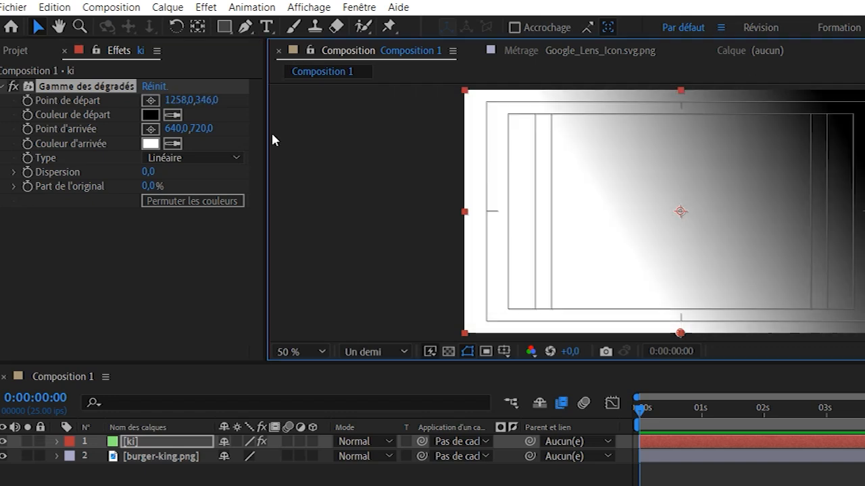
click(151, 130)
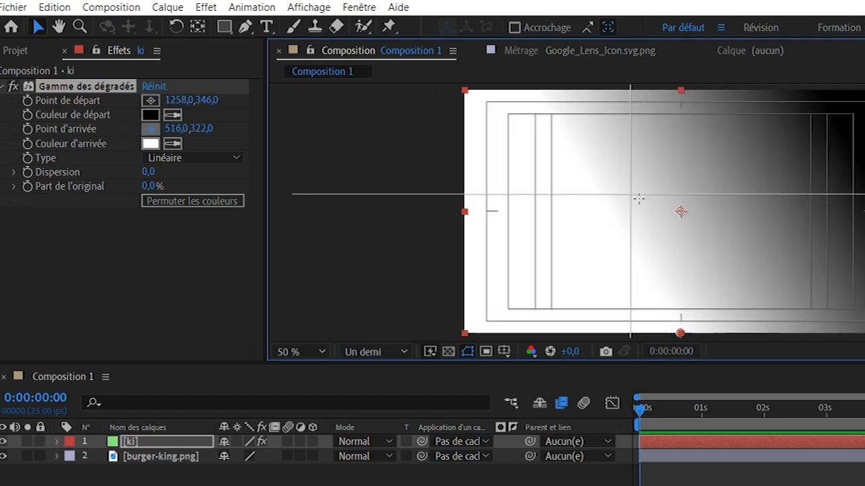
click(690, 214)
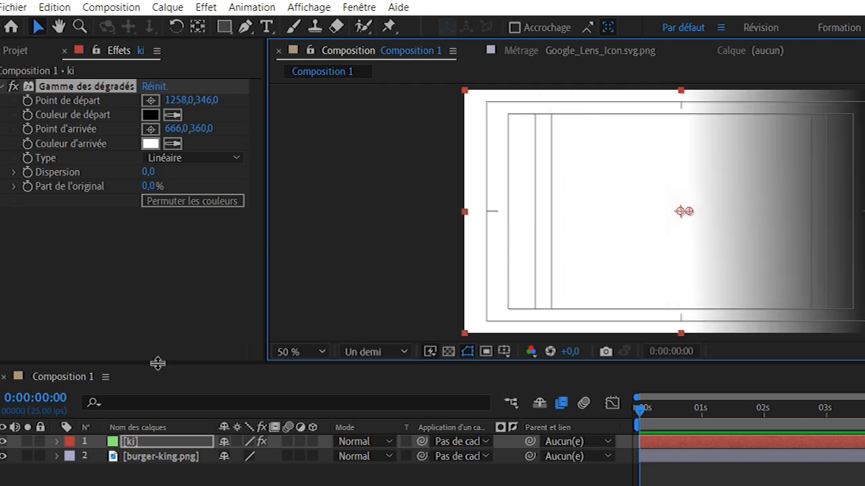
drag(689, 213, 554, 215)
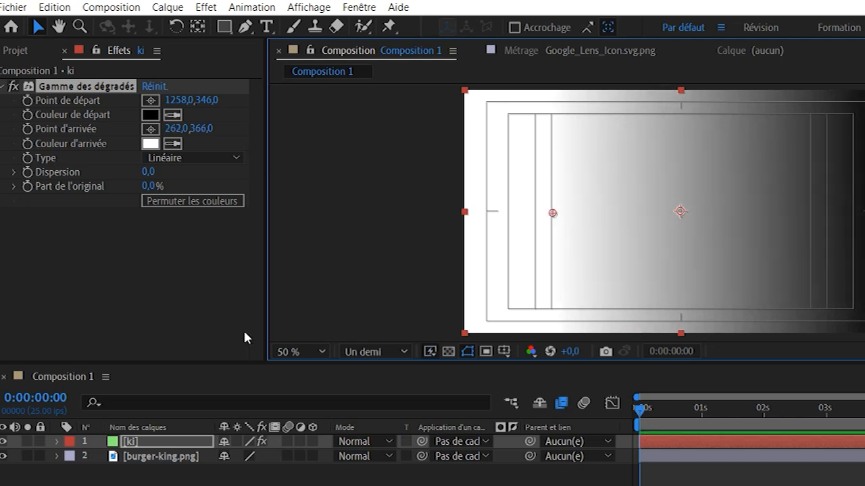
click(3, 443)
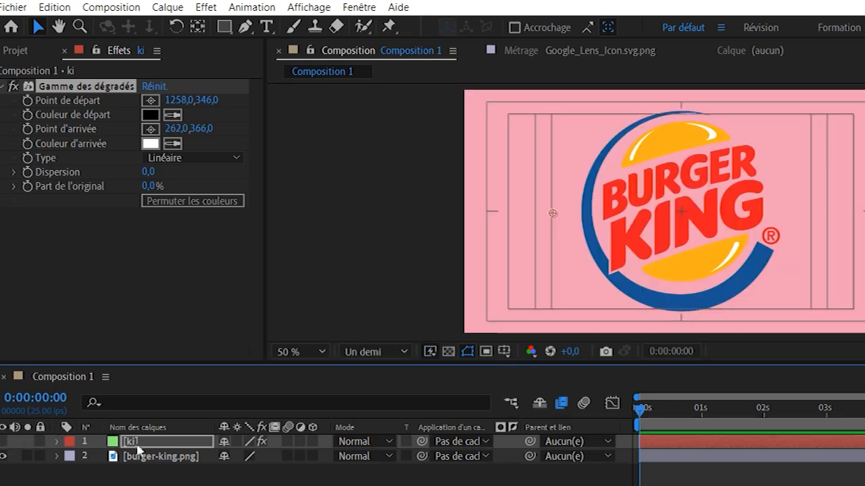
Step: Apply the Eclat effect to the burger-king.png layer and set its Afficher option to Rendu
click(169, 457)
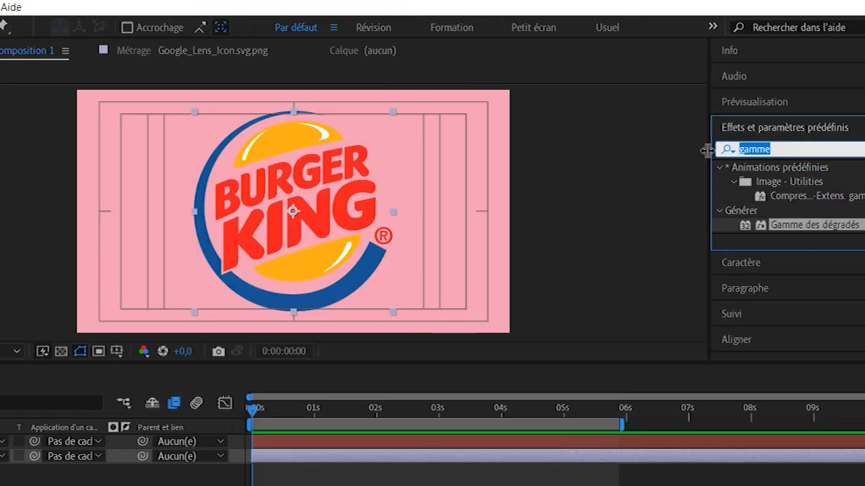
text(ecla)
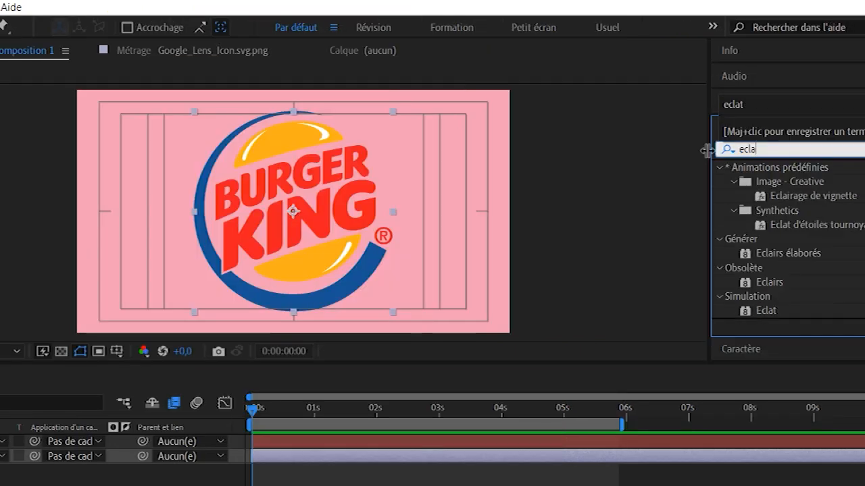
text(t)
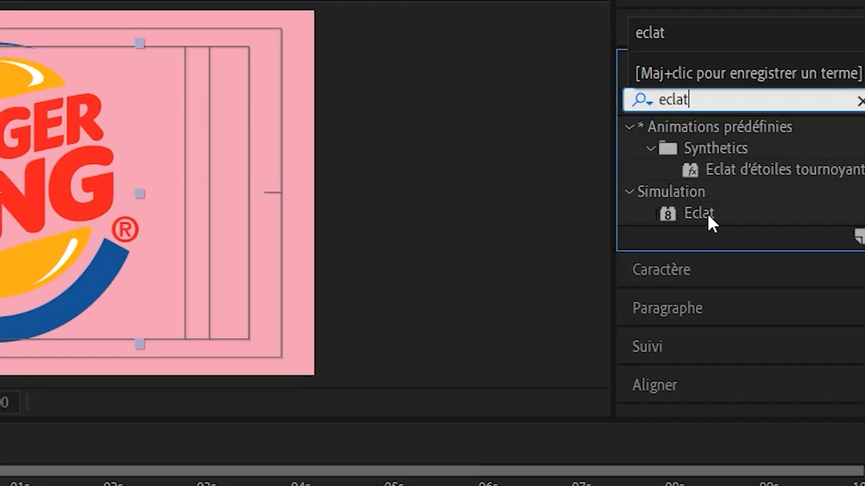
double_click(703, 213)
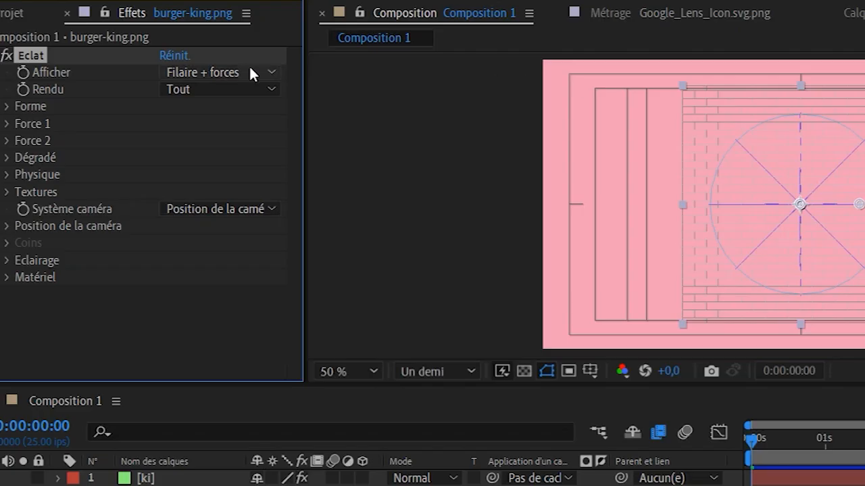
click(273, 71)
click(257, 94)
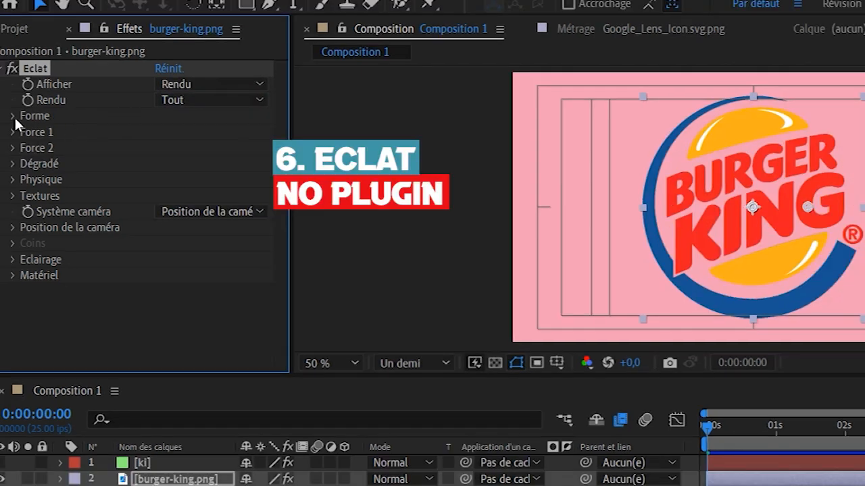
Step: Set the Eclat effect's shape pattern (Motif) to Verre
click(13, 117)
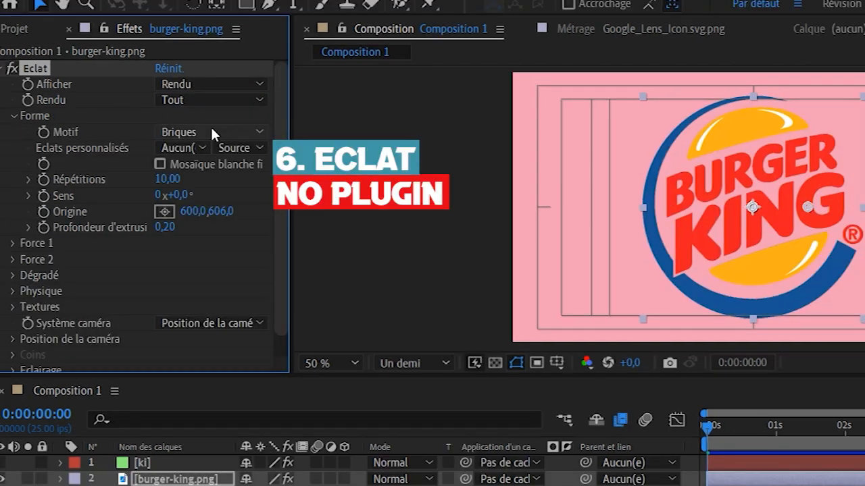
click(242, 131)
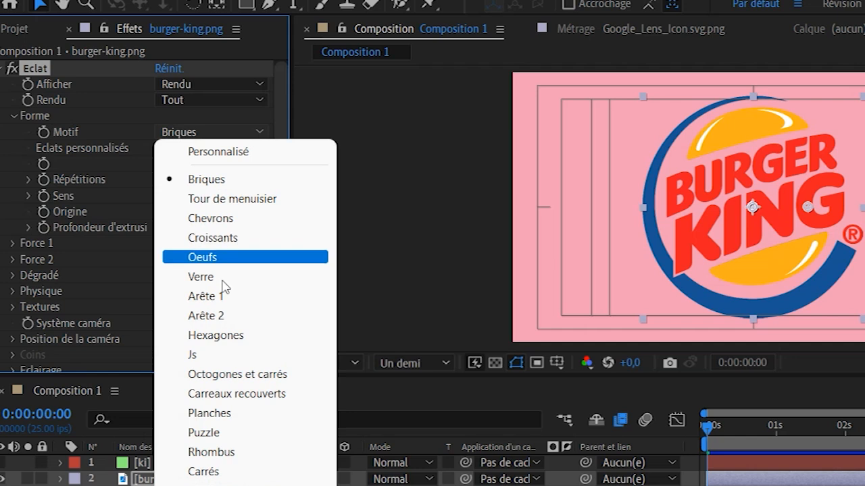
click(222, 281)
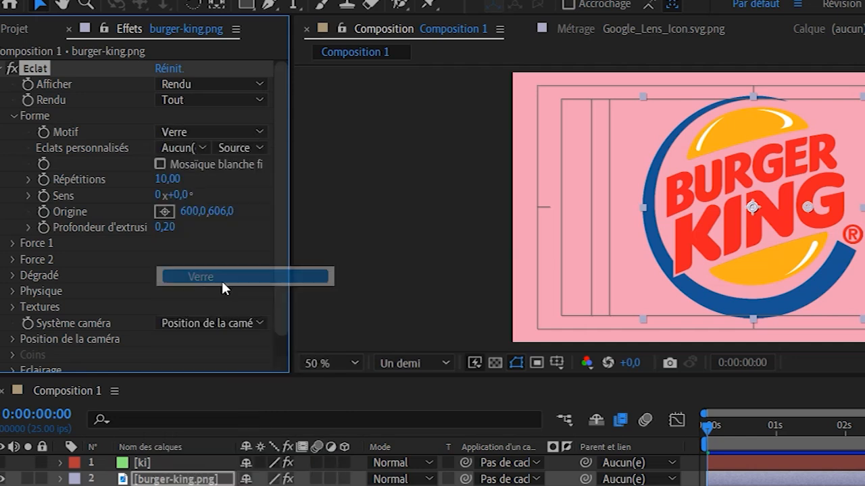
Step: Use the ki layer with Effets et masques as the Eclat effect's gradient layer (Calque graduel)
click(13, 244)
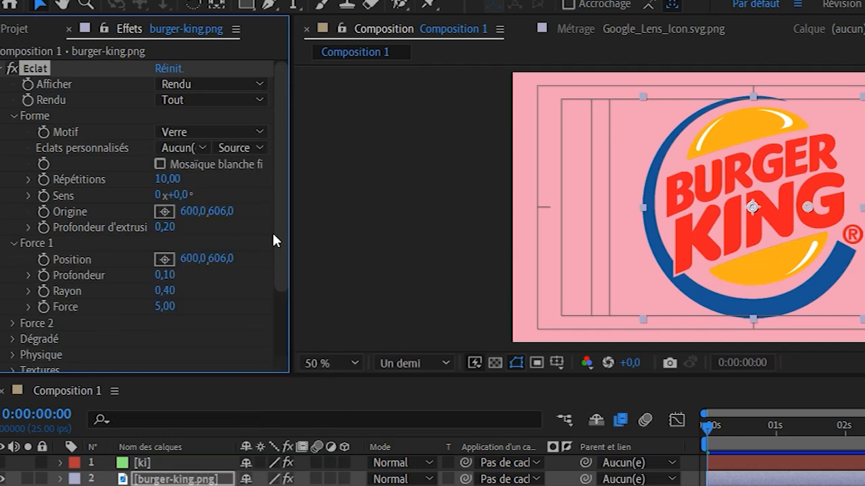
drag(280, 239, 283, 306)
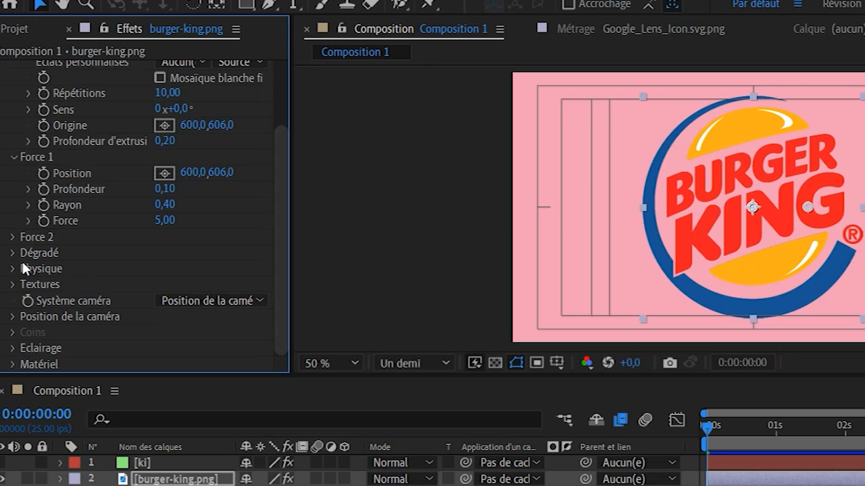
click(14, 254)
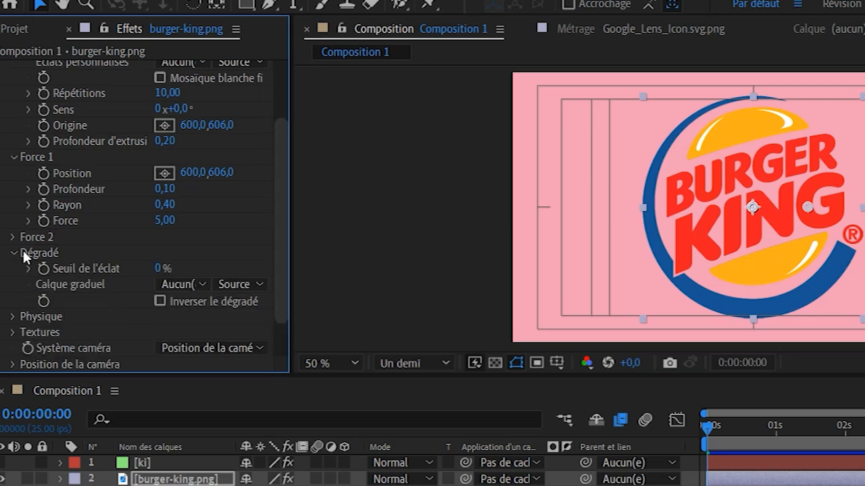
click(201, 284)
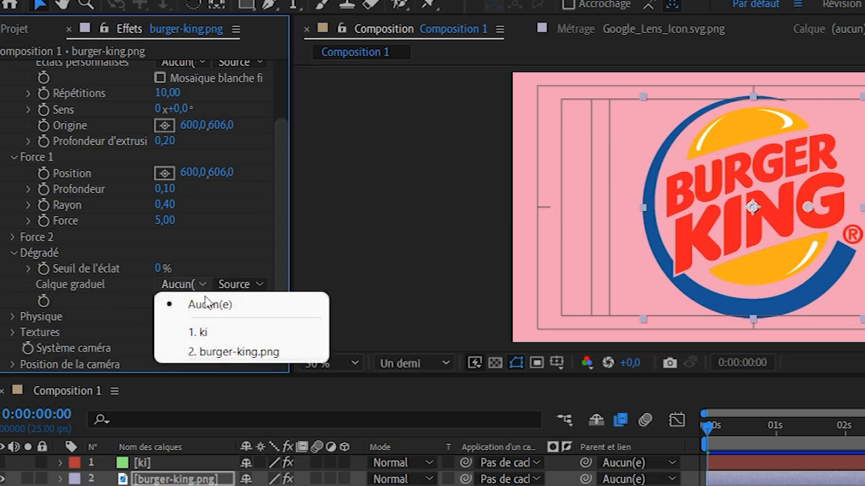
click(220, 335)
click(257, 284)
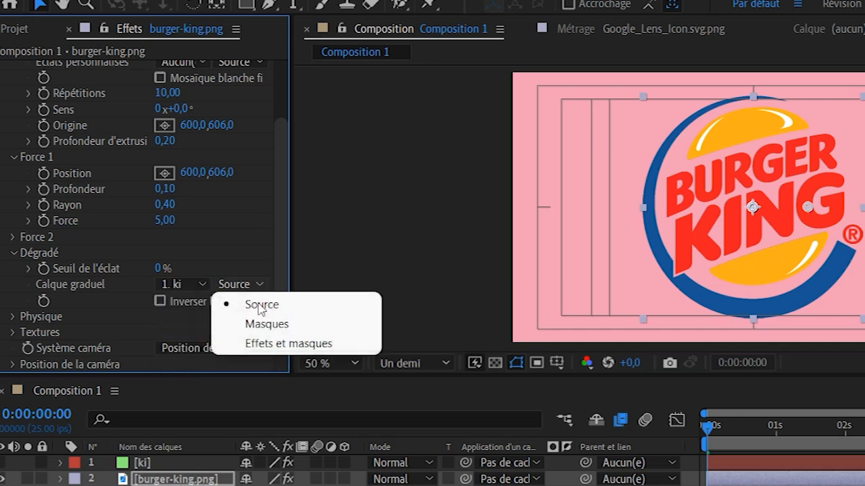
click(290, 344)
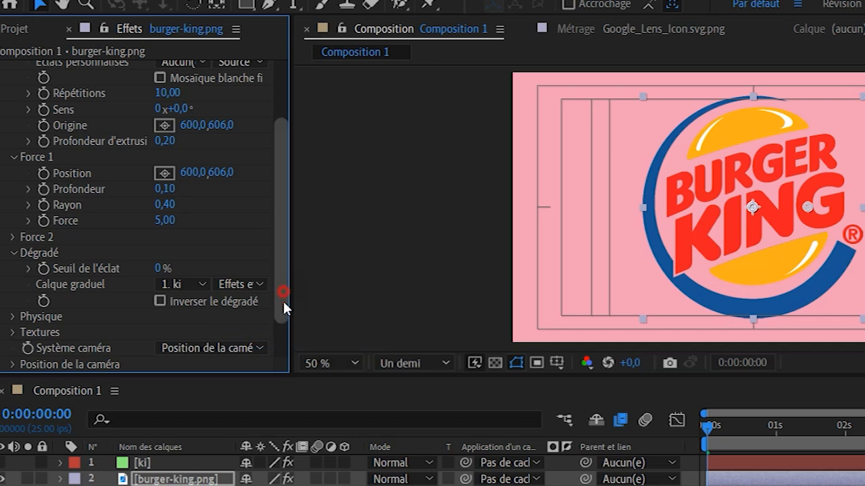
Step: Keyframe the Eclat effect's Seuil de l'éclat at 0 % at 0:00:00:24 and 100 % at 0:00:03:17, and reveal the layer's keyframes
scroll(282, 299, down, 1)
drag(644, 412, 703, 415)
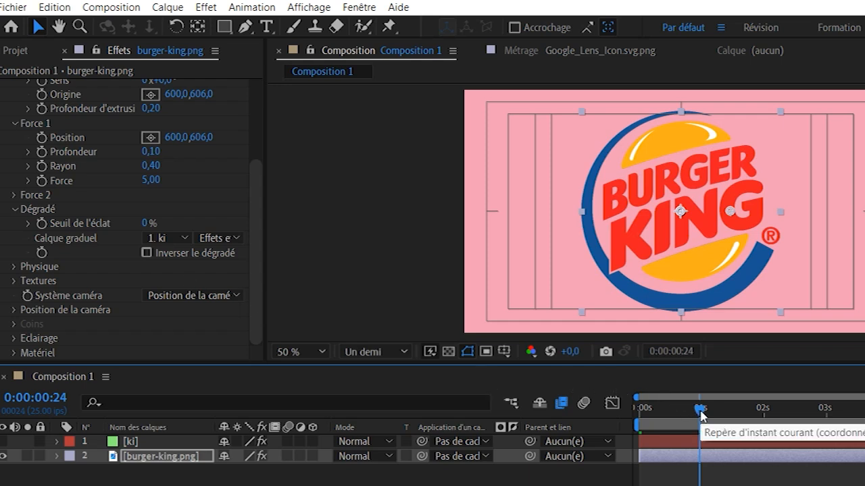
click(45, 223)
drag(743, 410, 864, 410)
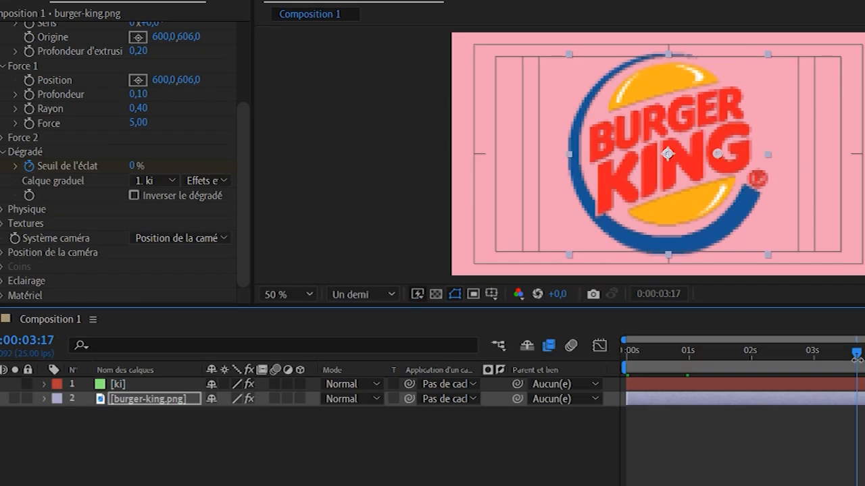
drag(200, 162, 342, 167)
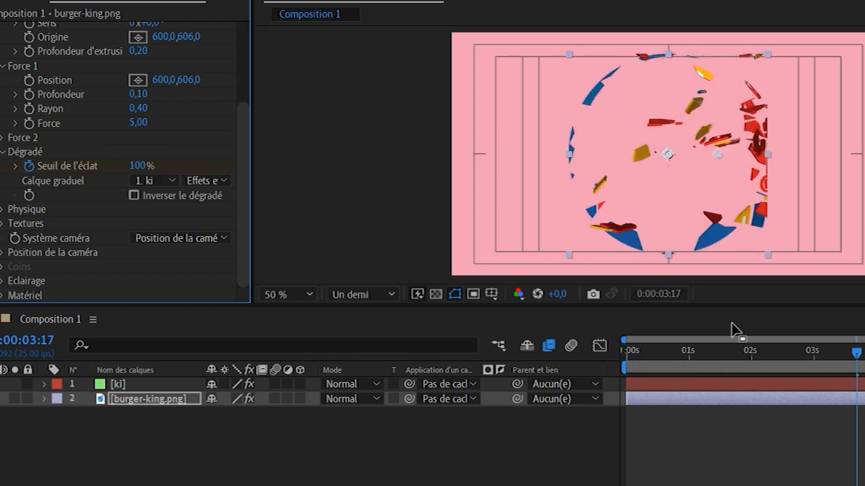
key(u)
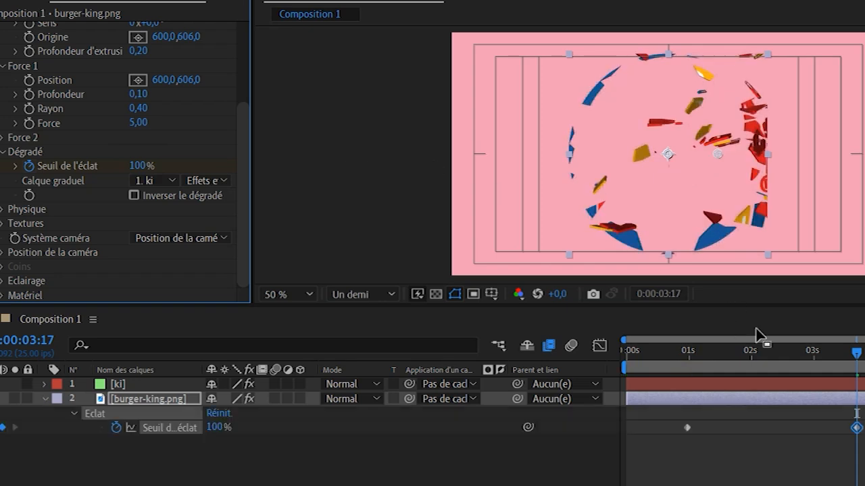
Step: Preview the shatter at 0:00:02:06 and set the Rayon of Force 1 to 2,56
drag(831, 358, 767, 366)
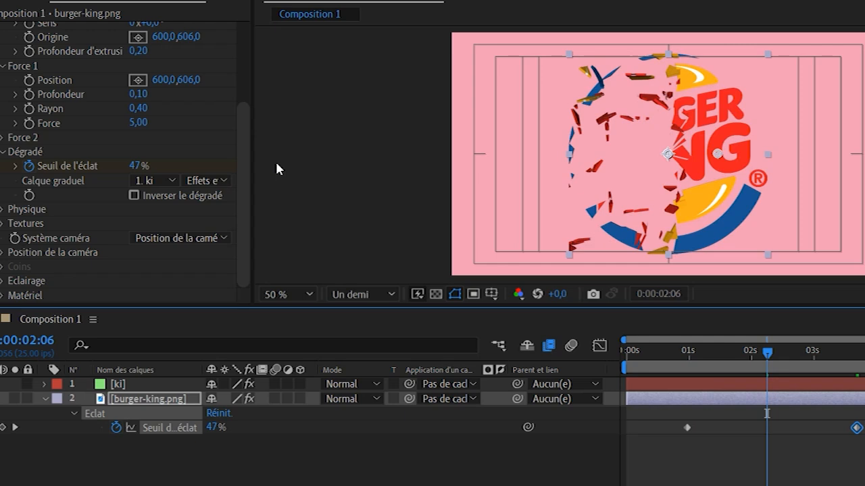
drag(245, 141, 237, 99)
drag(138, 171, 223, 161)
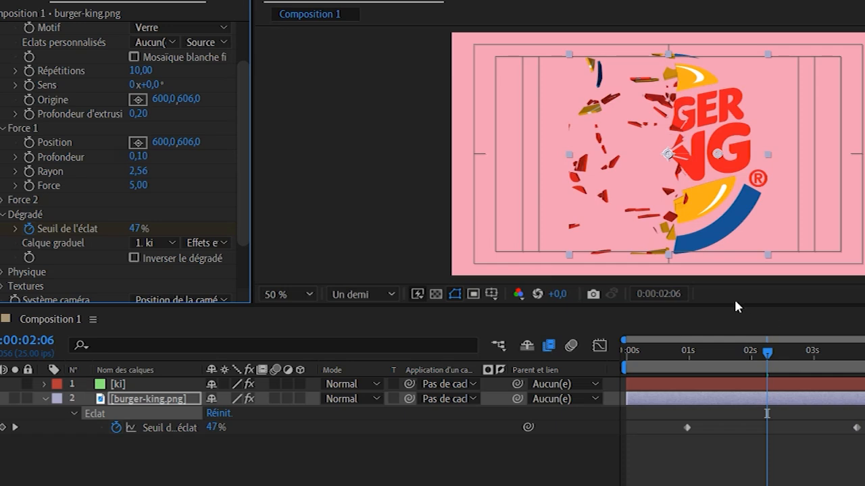
Step: Check the shatter at 0:00:01:17 and set the Distance focale in the Eclat effect's camera position to 54,34
drag(770, 357, 733, 372)
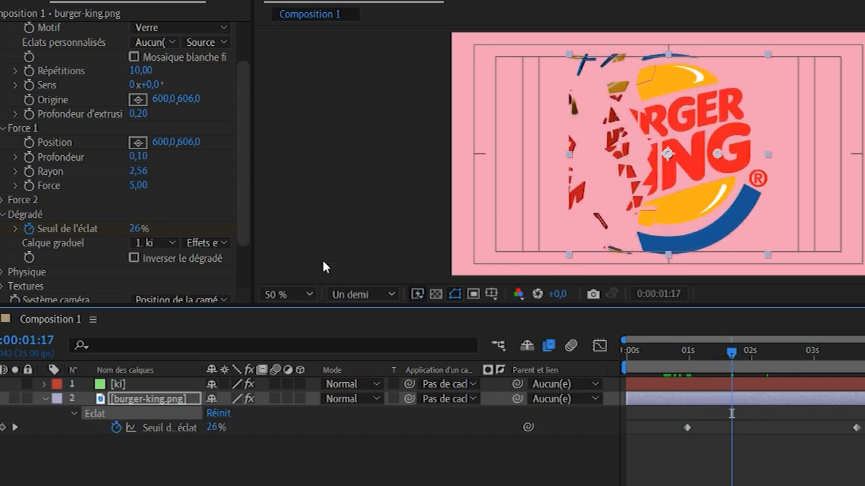
drag(245, 203, 246, 293)
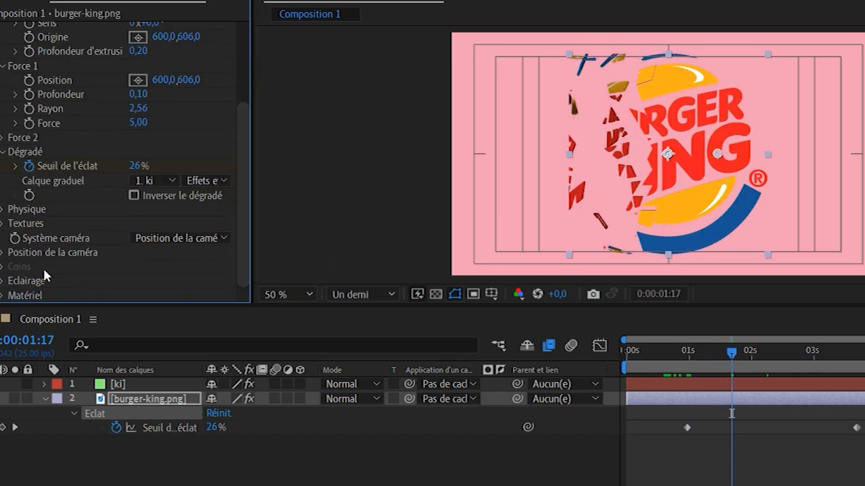
click(2, 252)
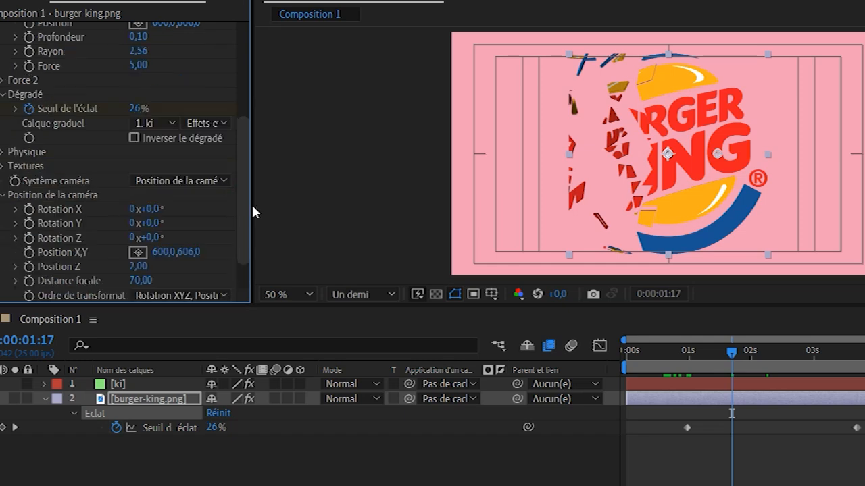
drag(239, 208, 218, 289)
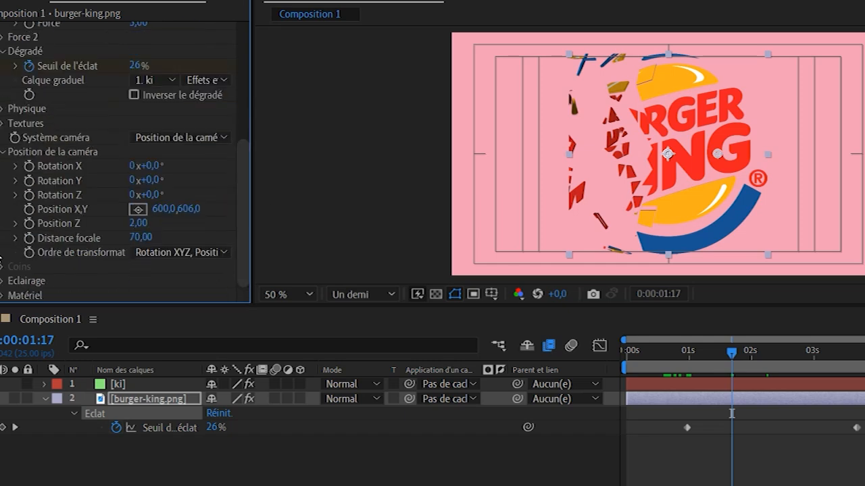
click(16, 239)
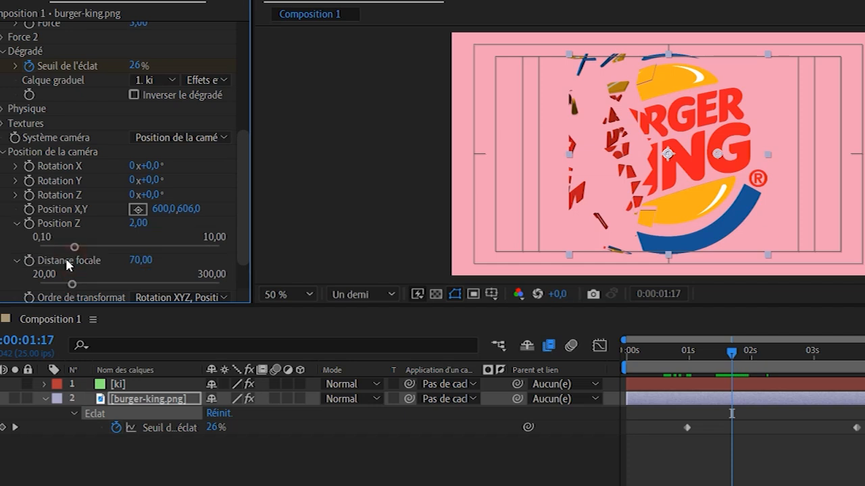
drag(65, 284, 62, 284)
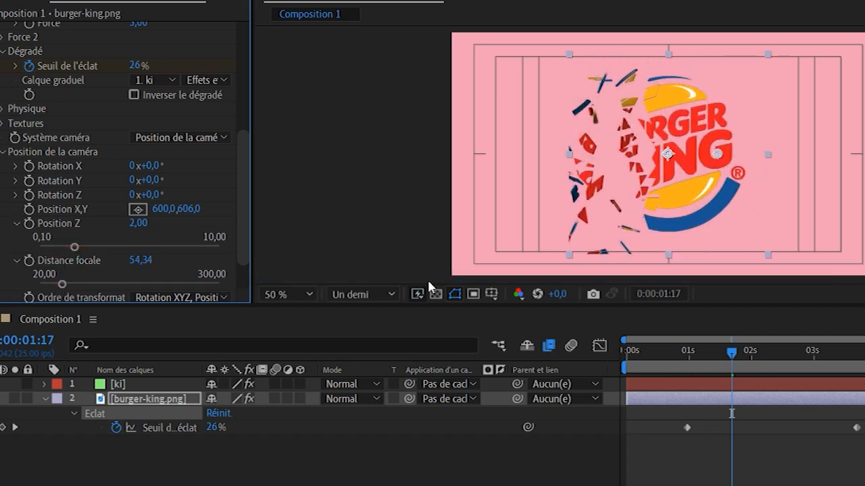
Step: Keyframe the burger-king.png layer's current scale (Echelle) at 0:00:00:24 and set it to 0 % at 0:00:00:00
drag(702, 365, 688, 360)
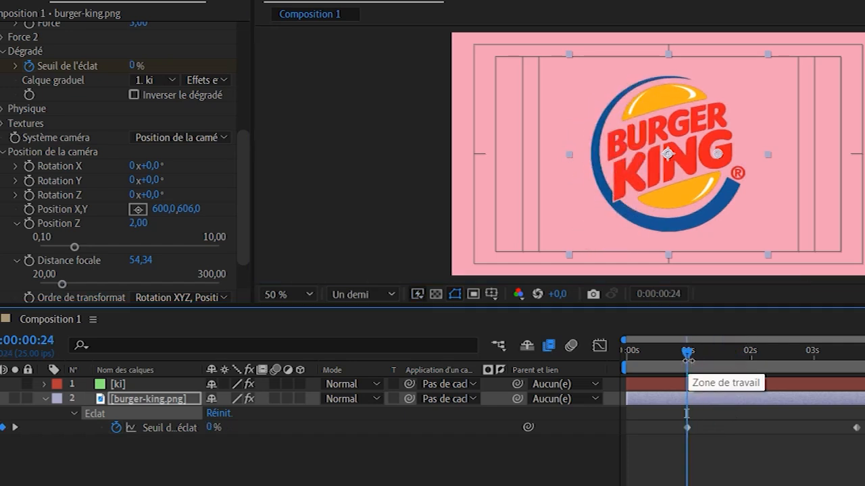
key(shift+s)
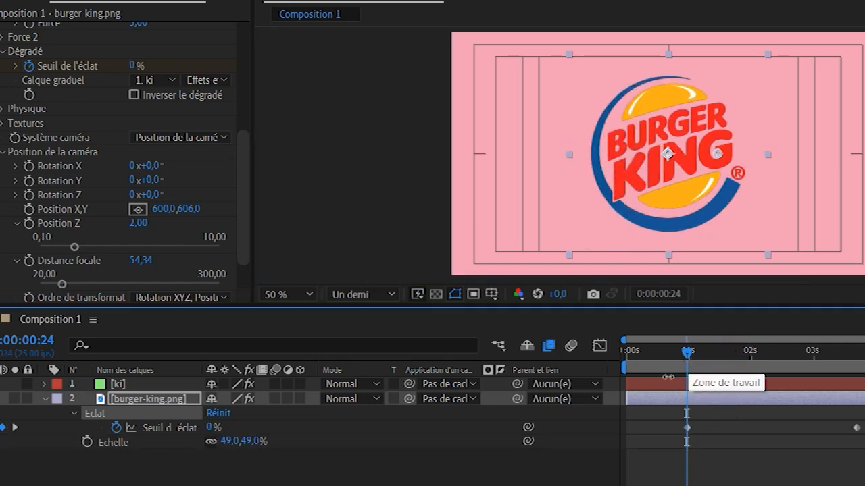
click(87, 444)
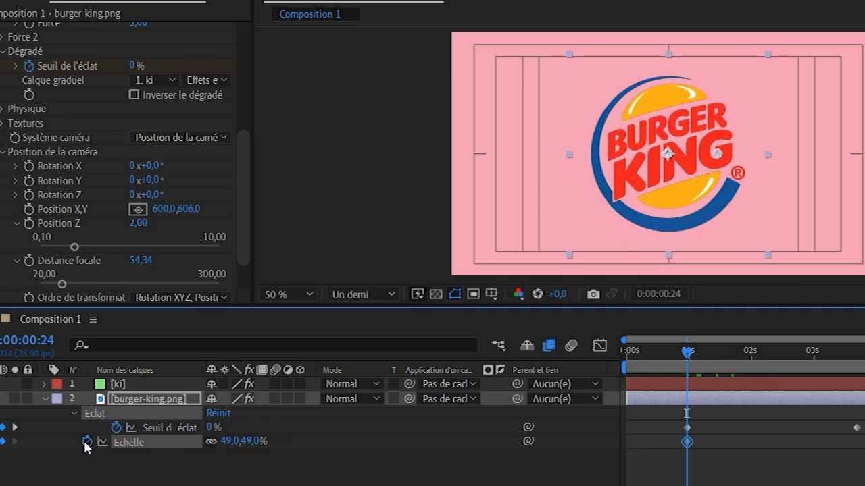
key(Home)
click(229, 442)
text(0)
key(Return)
Step: Apply easy ease to all the Seuil de l'éclat and Echelle keyframes and play the animation
drag(864, 467, 600, 415)
key(F9)
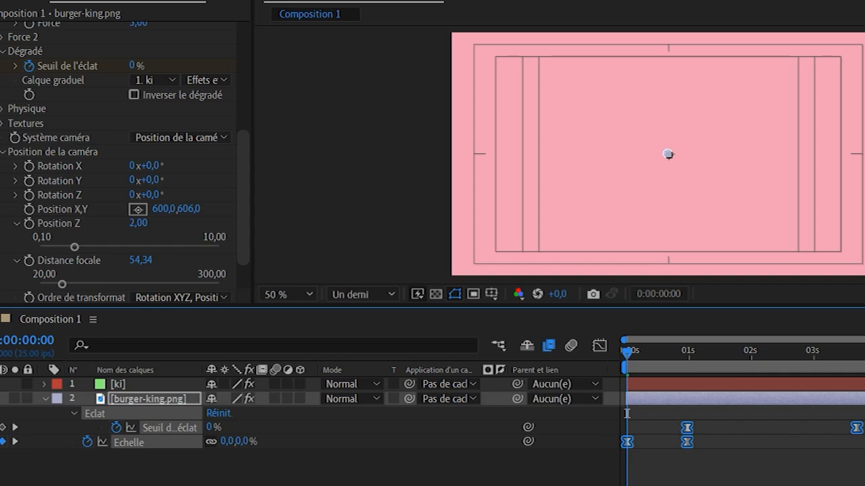
key(space)
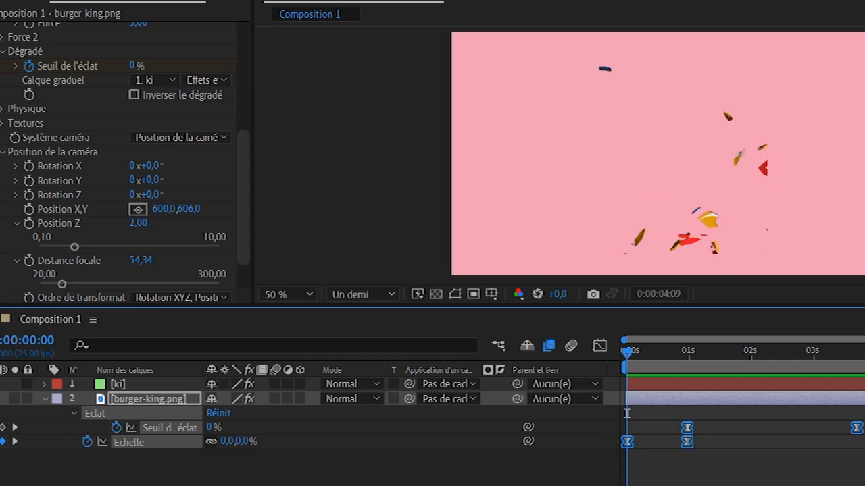
Step: In the Eclat effect's Physique settings, set the gravity direction to 0° and Gravité to 1
drag(243, 191, 244, 213)
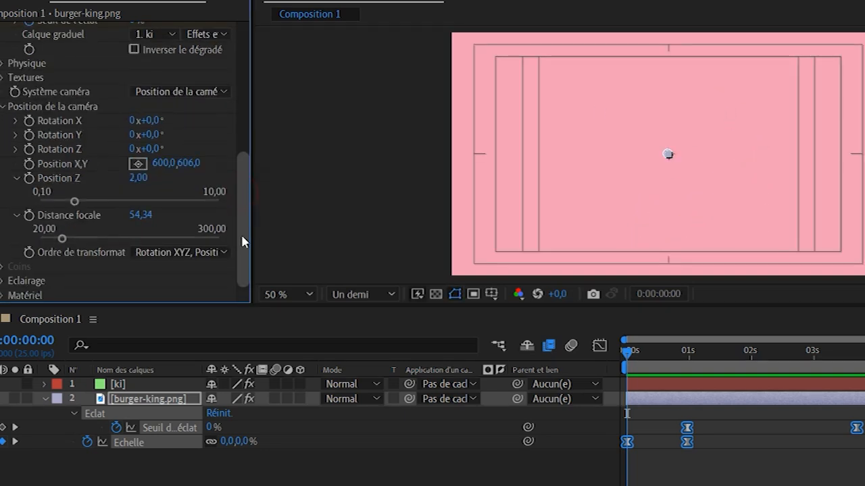
click(4, 63)
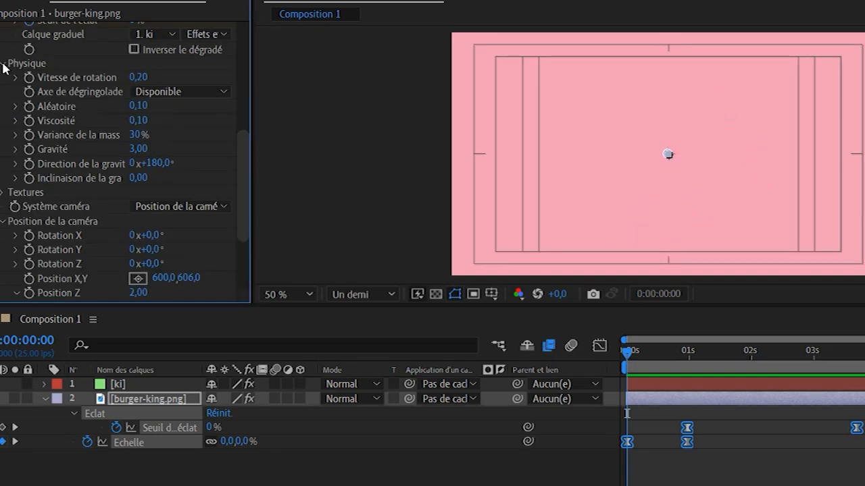
drag(246, 204, 230, 191)
click(157, 173)
text(0)
key(Return)
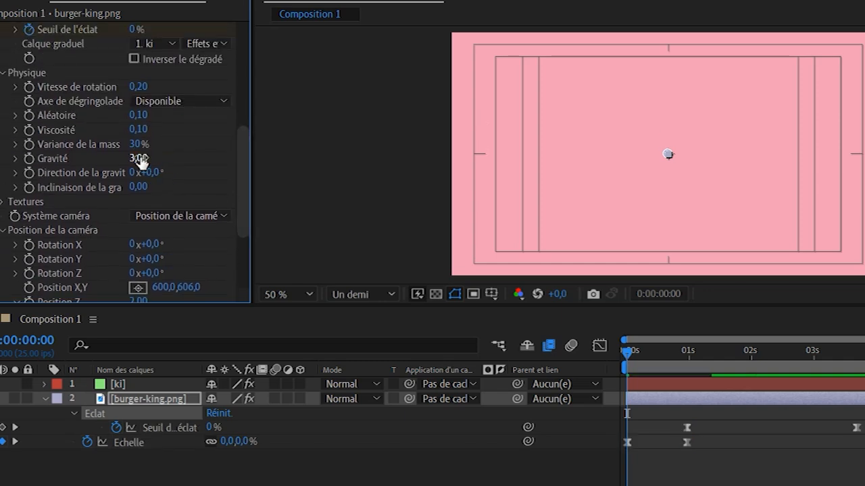
click(139, 159)
text(1)
key(Return)
Step: Play the shatter animation and reduce the Eclat camera's Distance focale to 47,74
key(space)
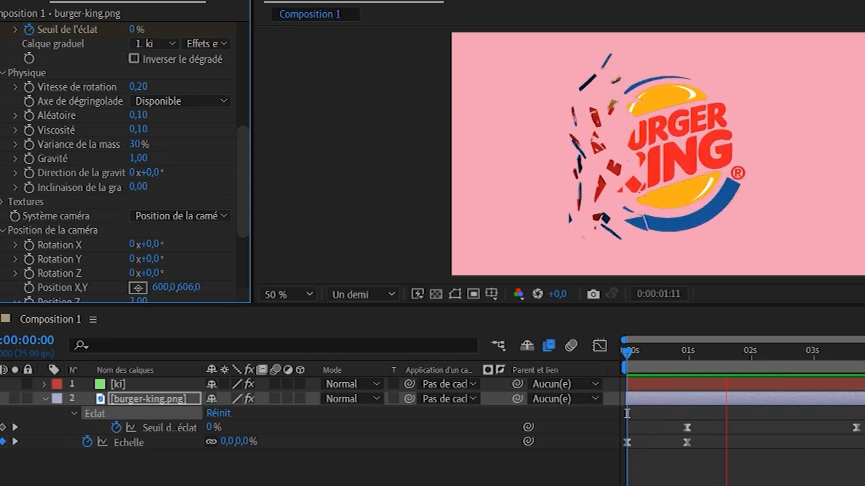
scroll(125, 169, down, 3)
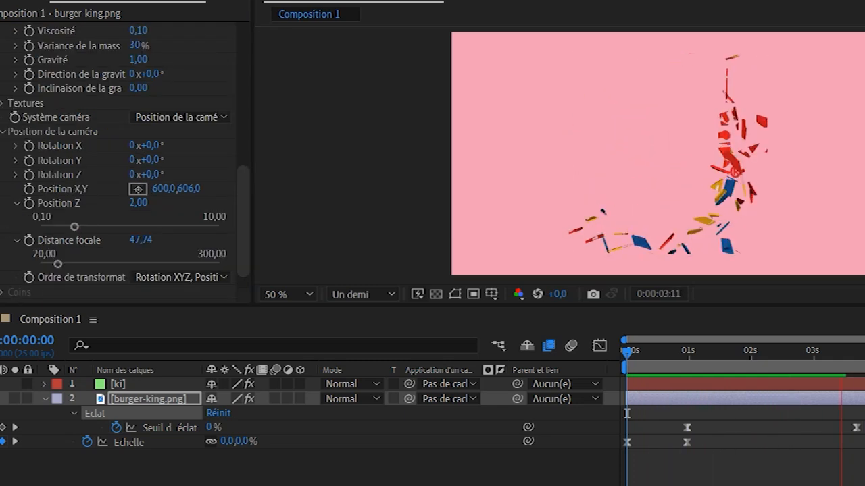